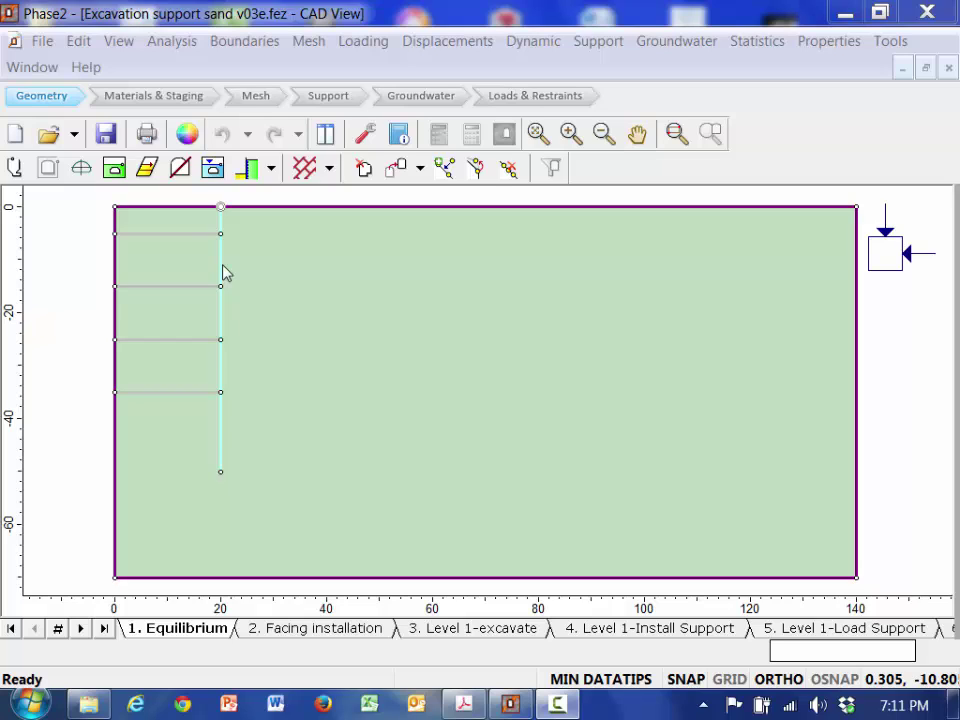
# Step: Delete the existing vertical sheet pile structural interface from the model
pyautogui.click(247, 177)
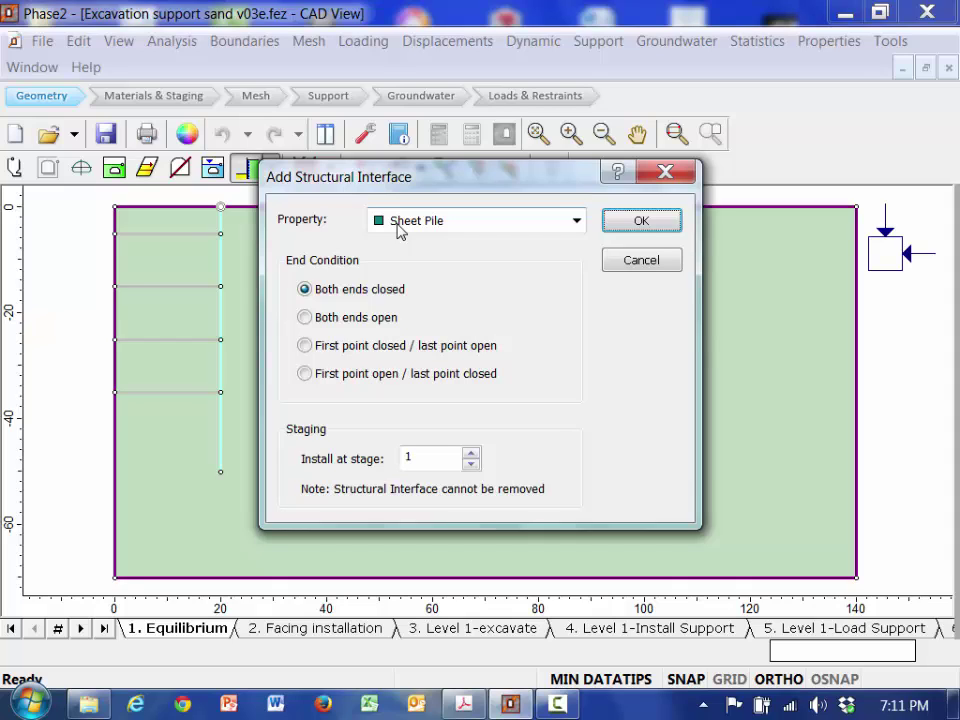
pyautogui.click(641, 260)
pyautogui.moveTo(222, 315)
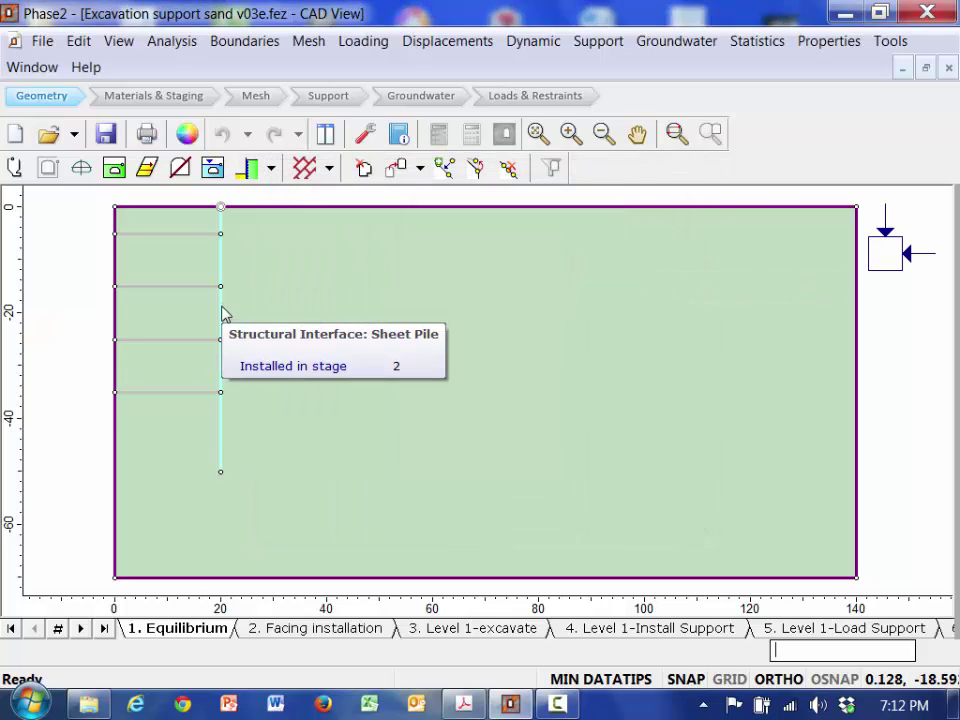
pyautogui.rightClick(222, 312)
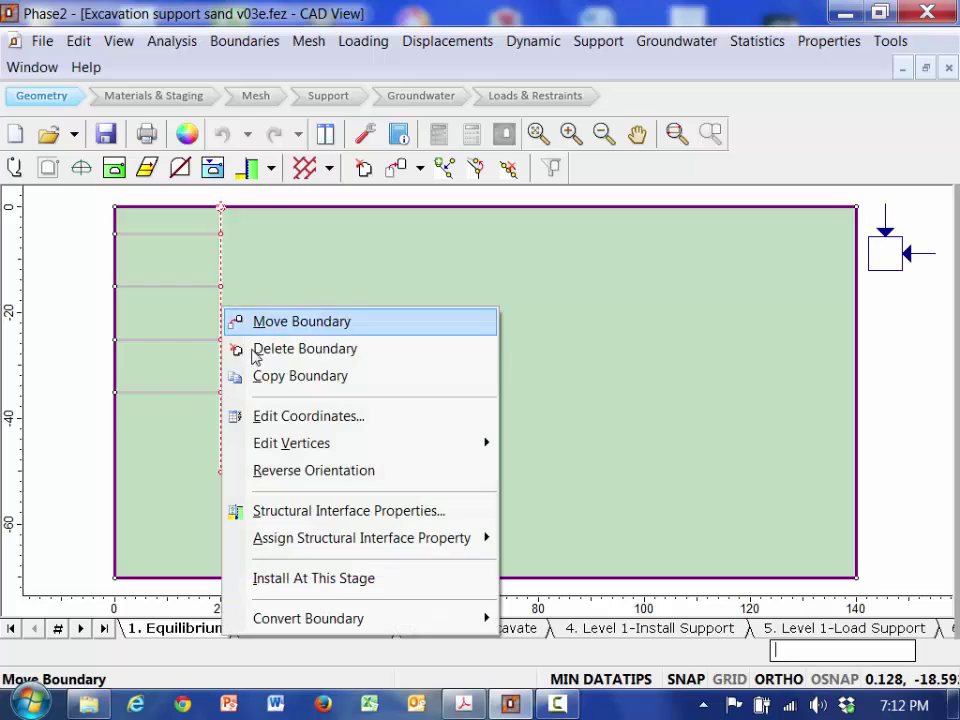
pyautogui.click(297, 352)
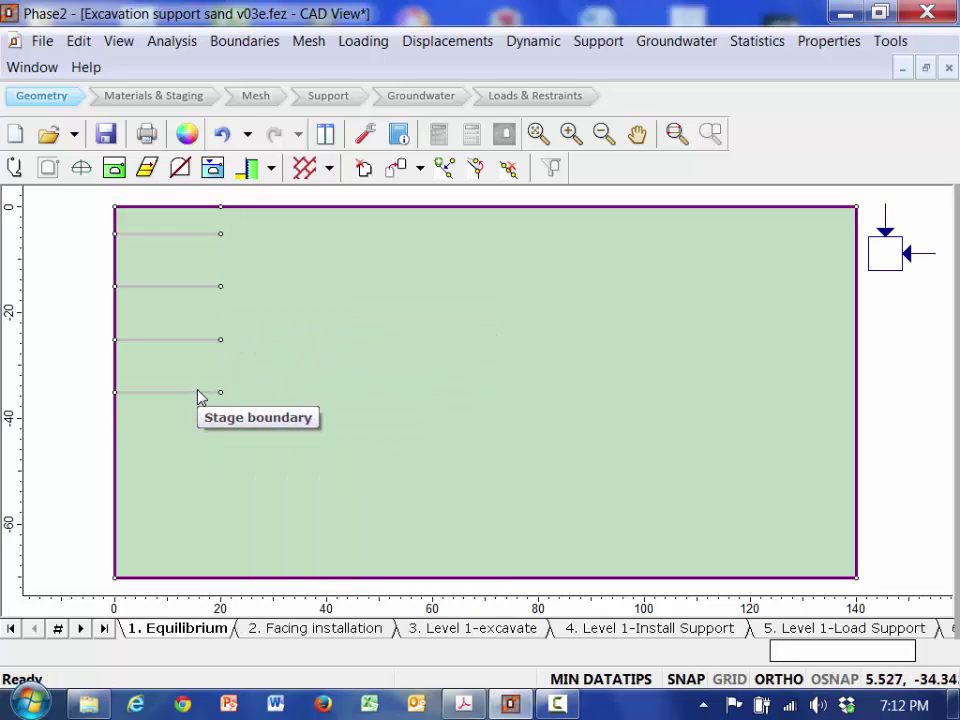
# Step: Delete all four horizontal stage boundaries within the excavation area
pyautogui.rightClick(179, 238)
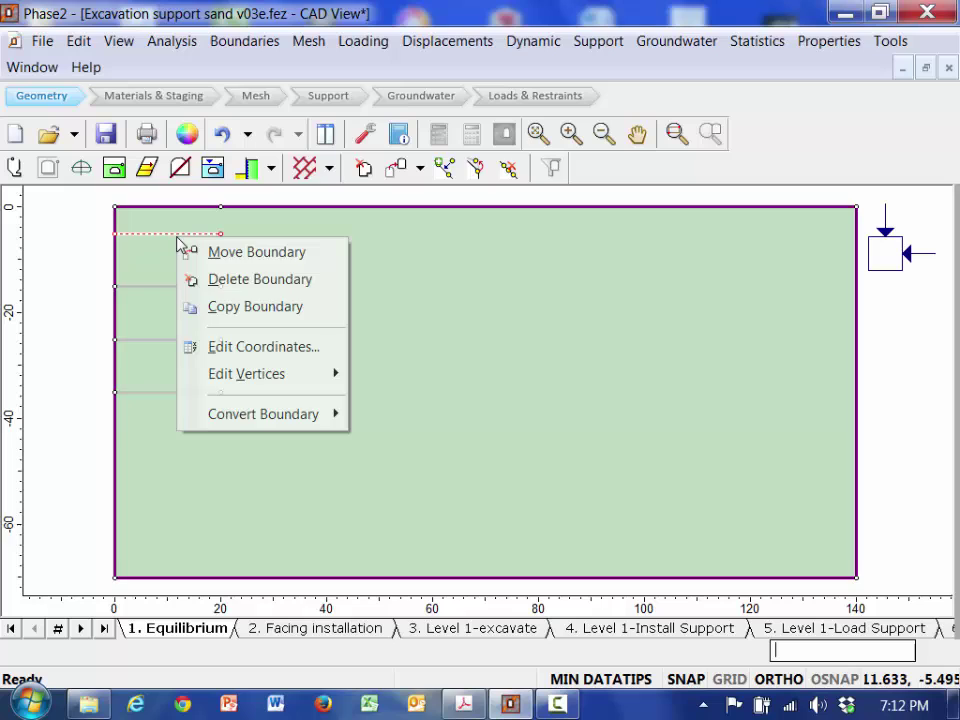
pyautogui.click(240, 280)
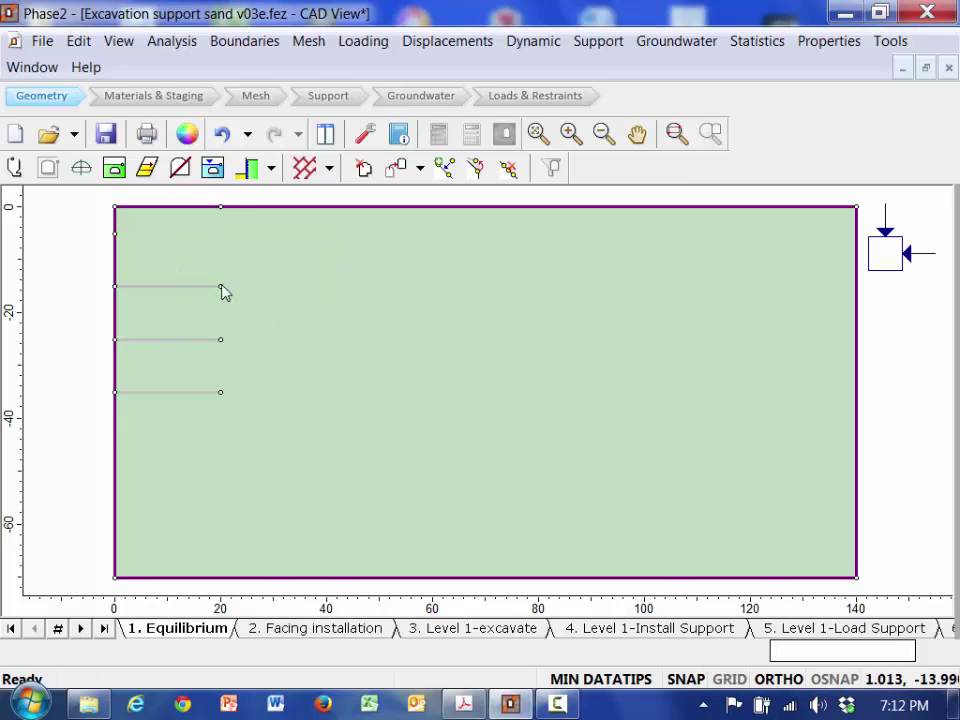
pyautogui.rightClick(216, 294)
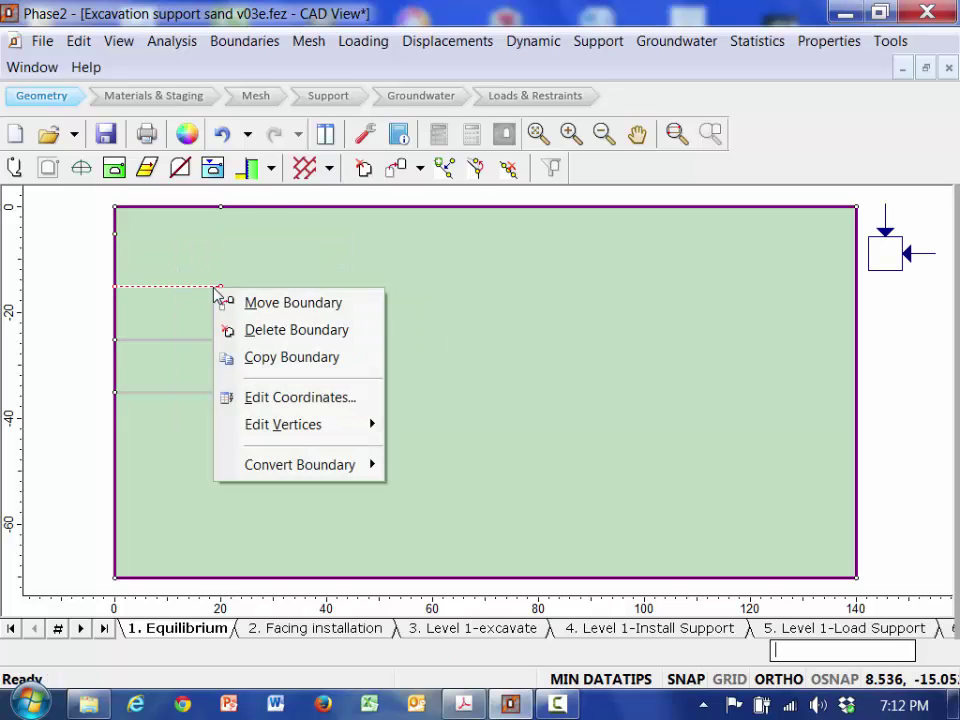
pyautogui.click(257, 332)
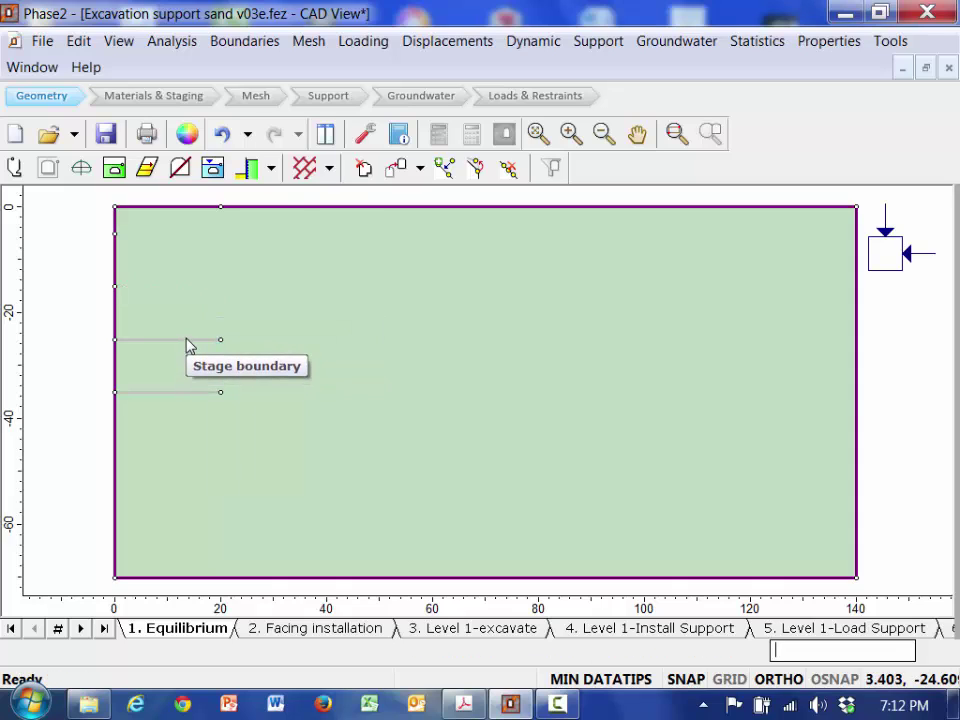
pyautogui.rightClick(187, 343)
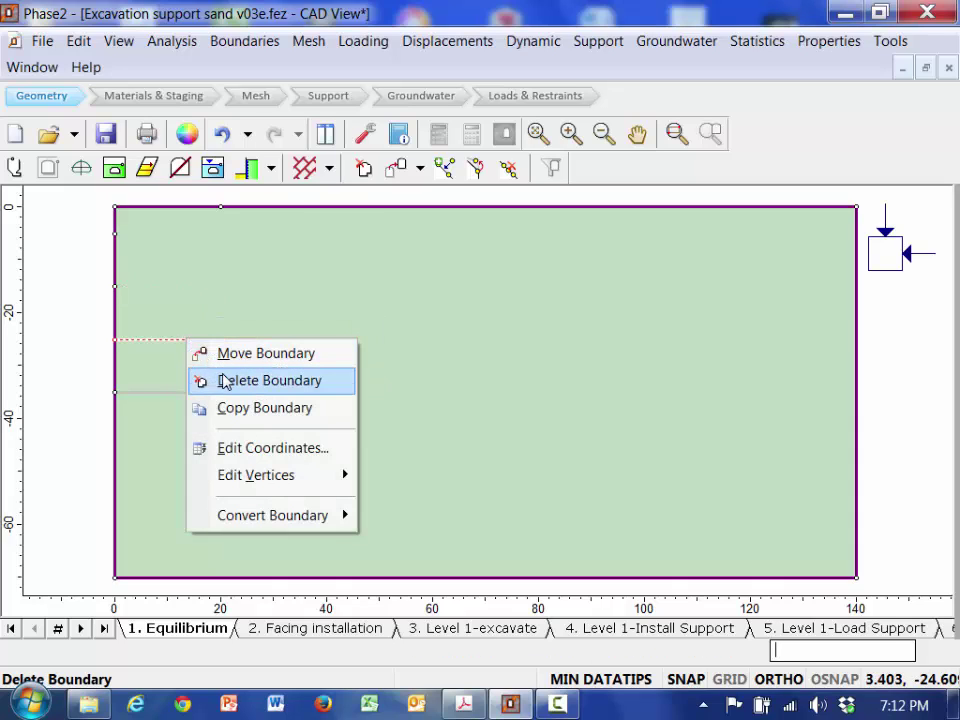
pyautogui.click(245, 397)
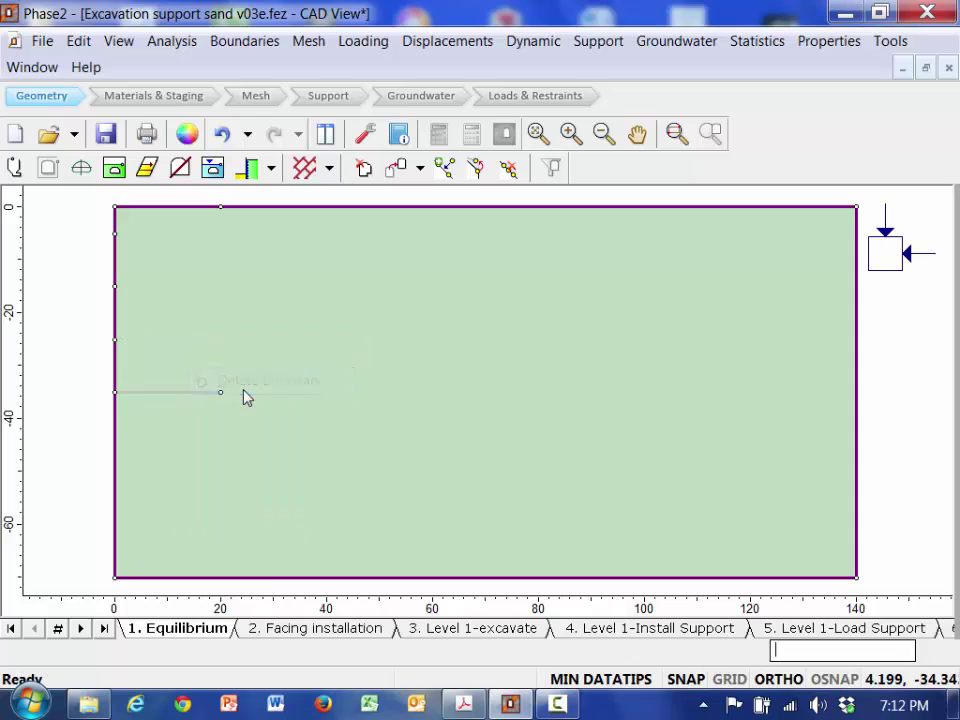
pyautogui.rightClick(207, 395)
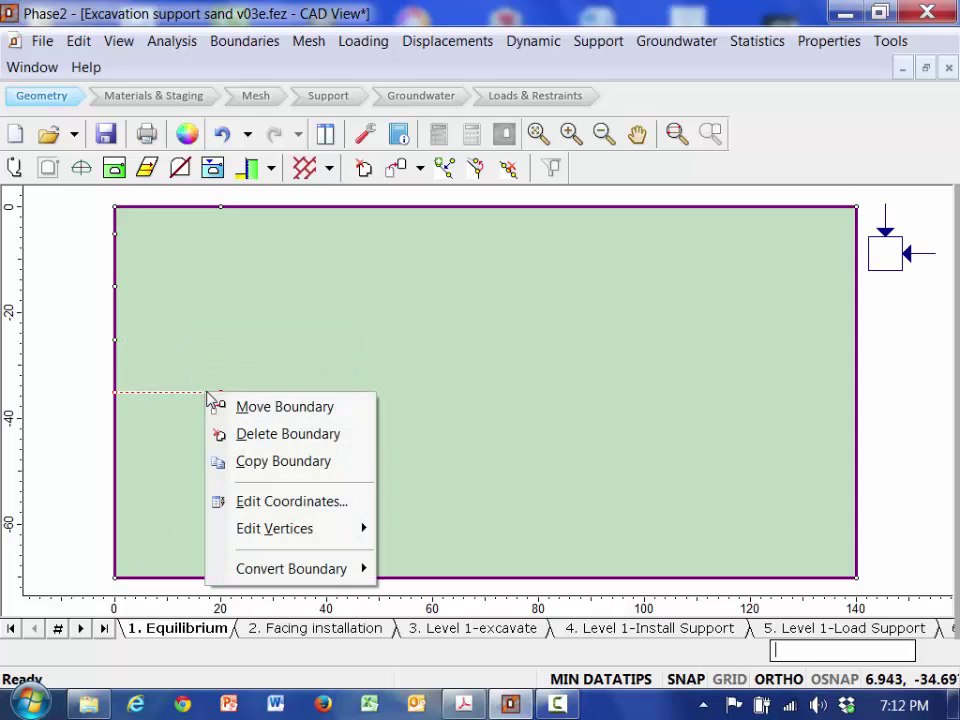
pyautogui.click(248, 433)
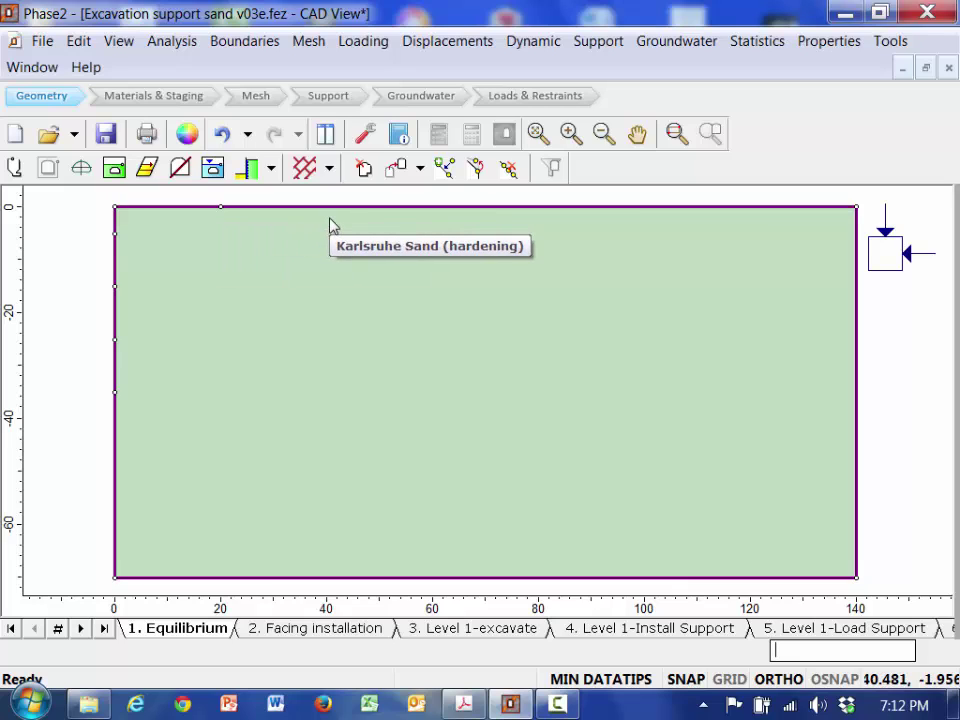
# Step: Add a Sheet Pile structural interface with first point open / last point closed, from the top-edge vertex at x = 20 down to 20,-50
pyautogui.click(271, 171)
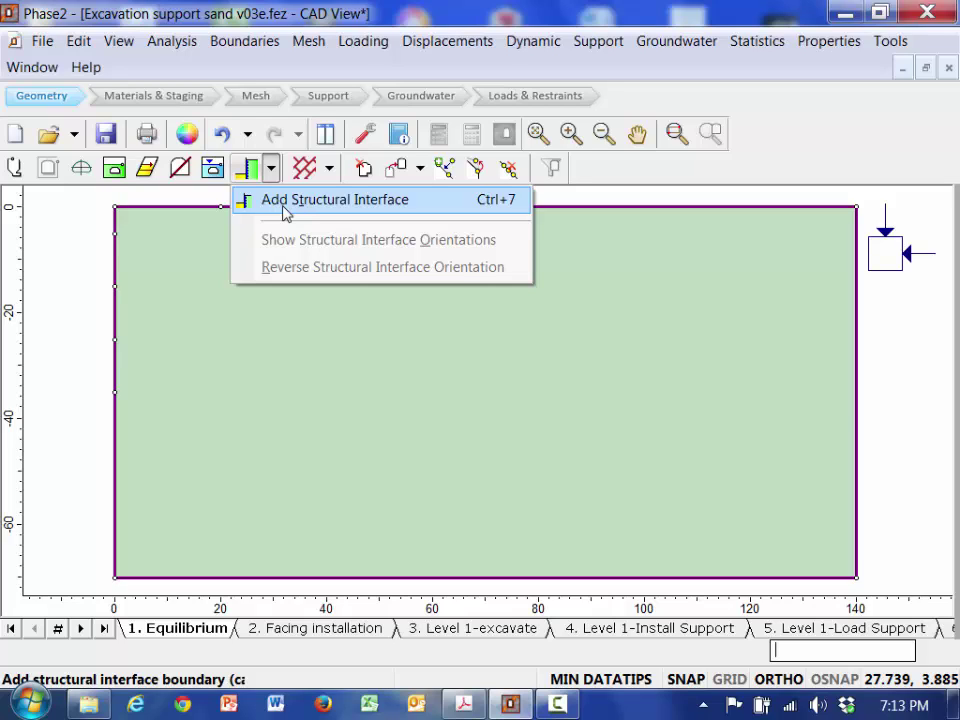
pyautogui.click(285, 201)
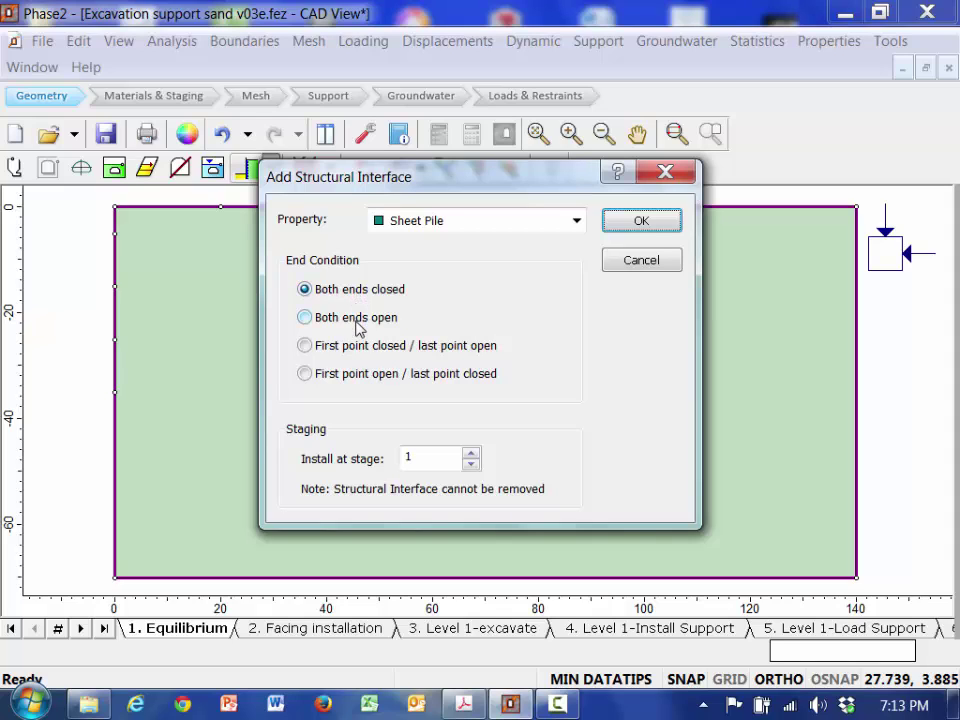
pyautogui.click(305, 374)
pyautogui.click(667, 229)
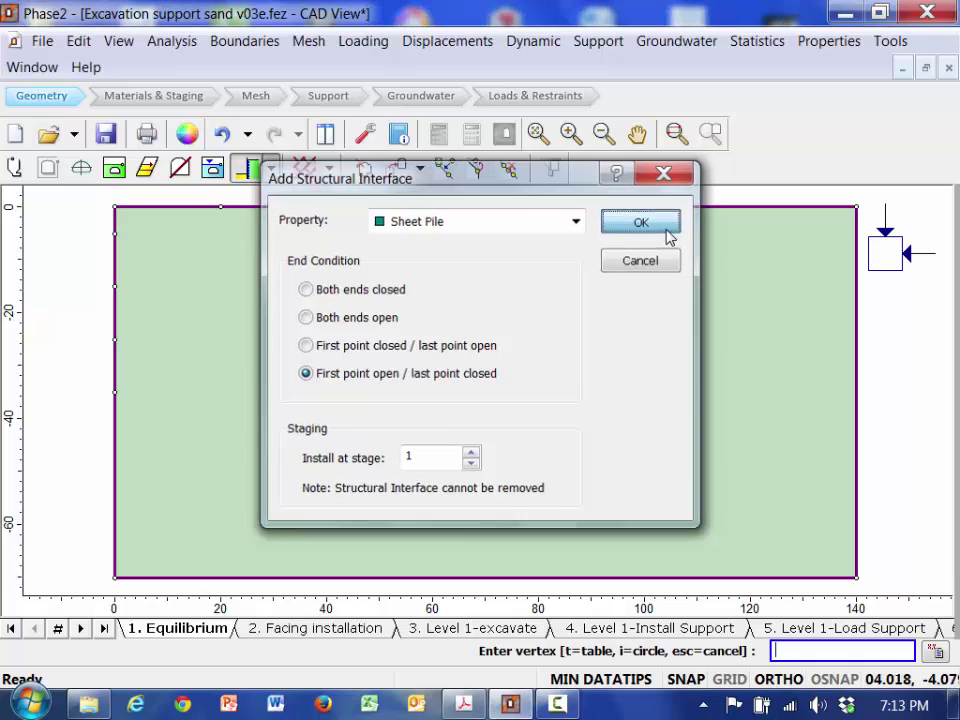
pyautogui.click(220, 206)
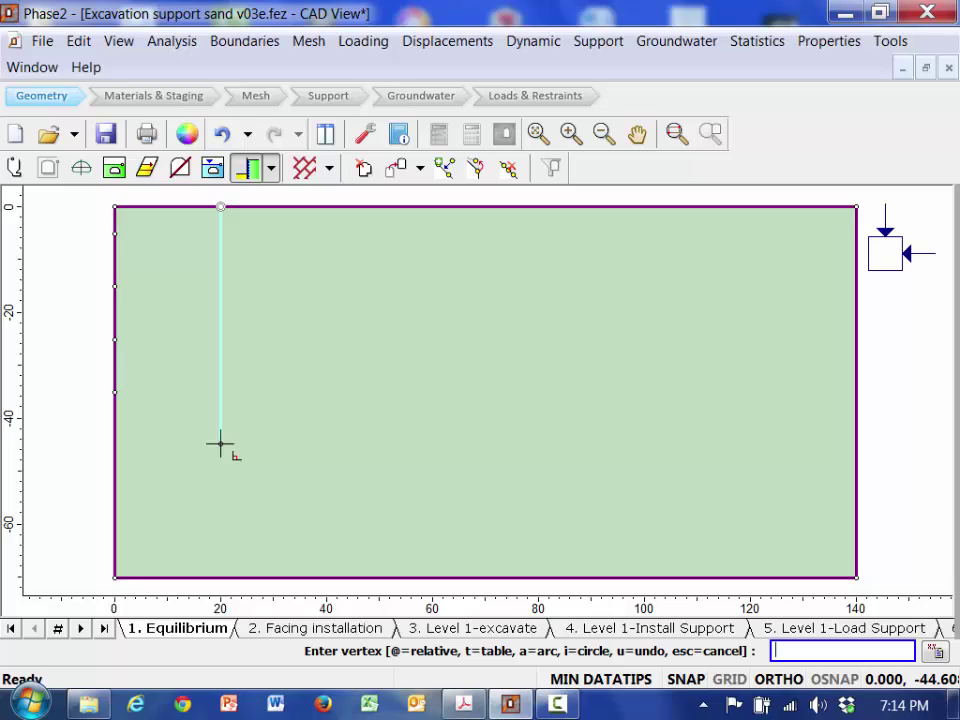
pyautogui.write('20,-50')
pyautogui.press('Return')
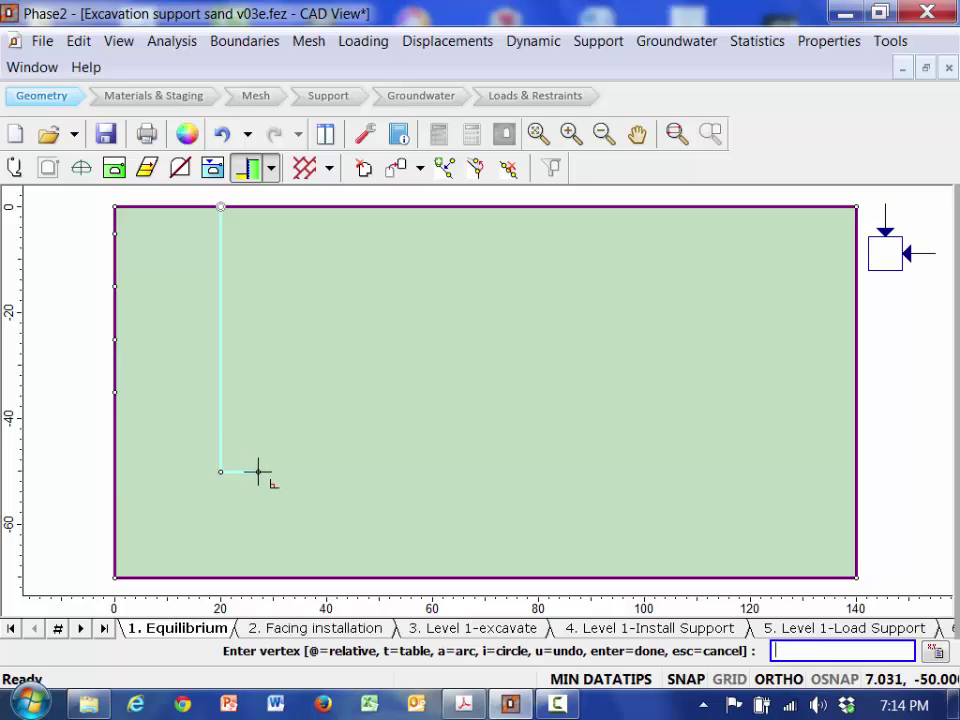
pyautogui.press('Return')
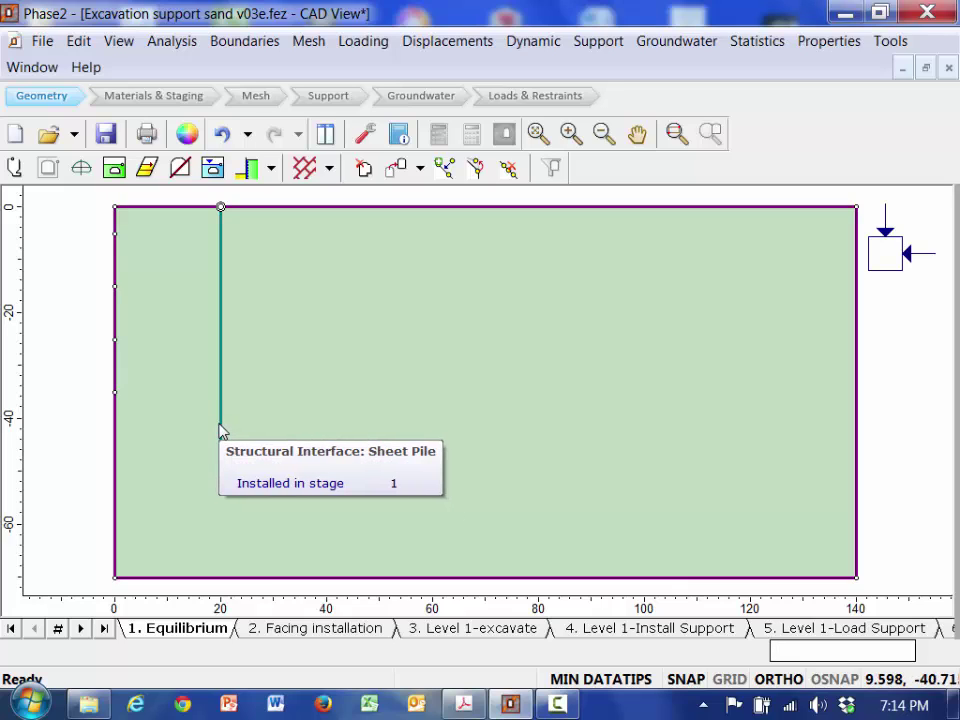
# Step: Set the sheet pile interface to be installed at stage 2, Facing installation
pyautogui.click(285, 630)
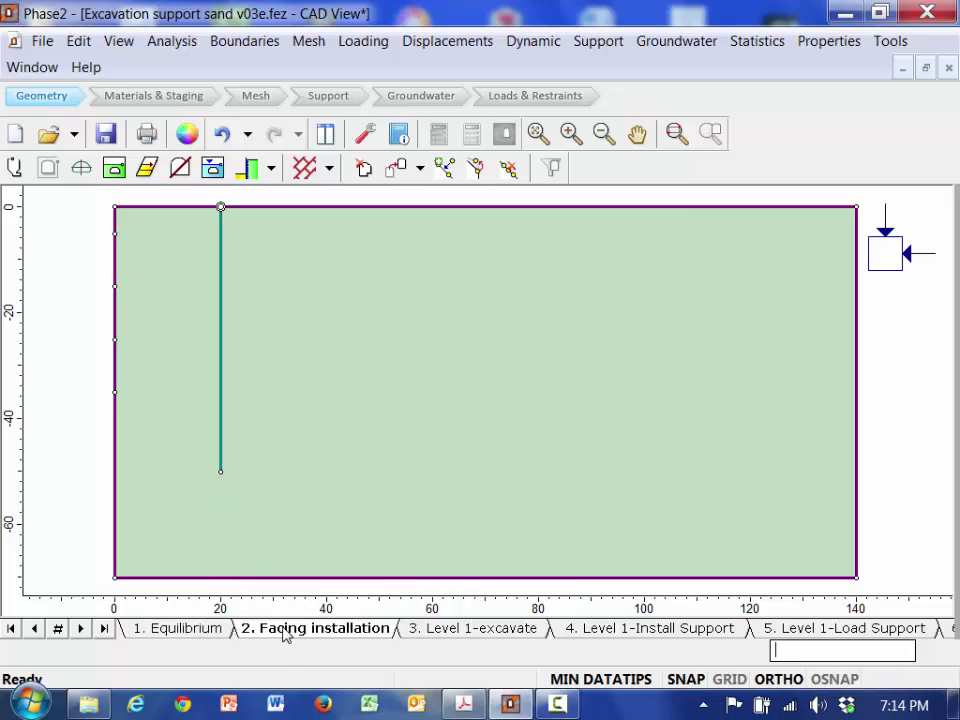
pyautogui.rightClick(223, 444)
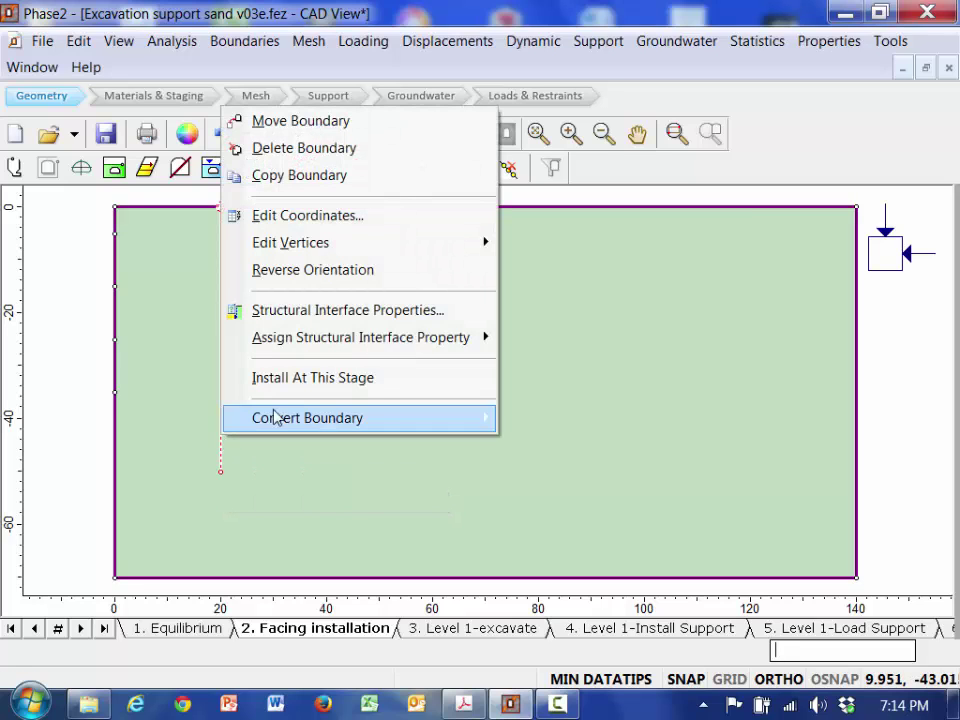
pyautogui.click(312, 381)
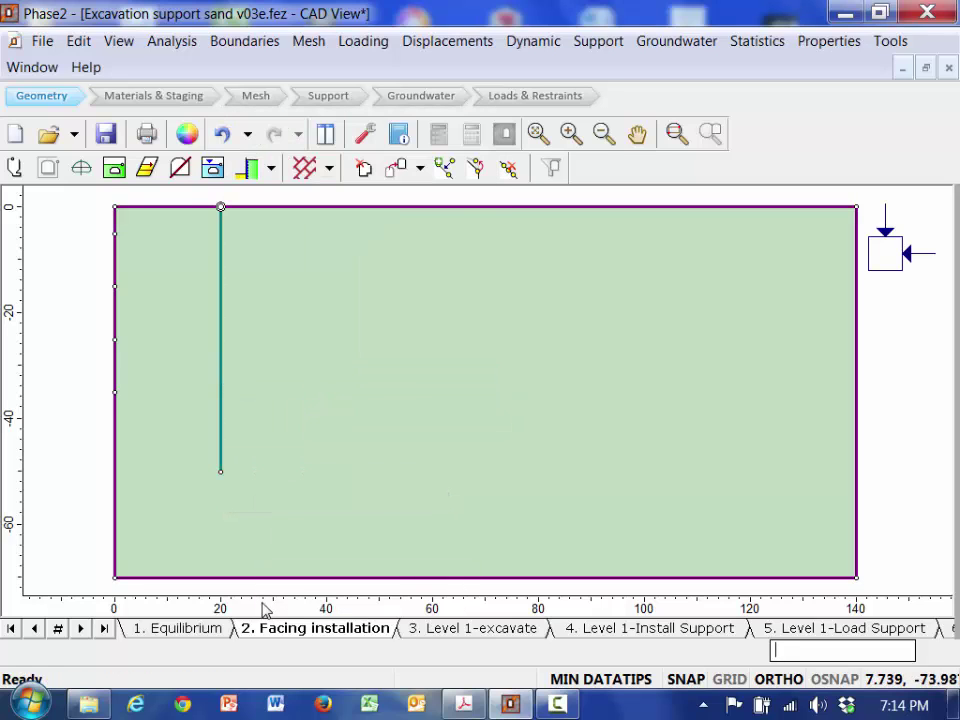
# Step: Open the sheet pile's structural interface properties and review its liner options, liner properties and joint properties
pyautogui.rightClick(223, 443)
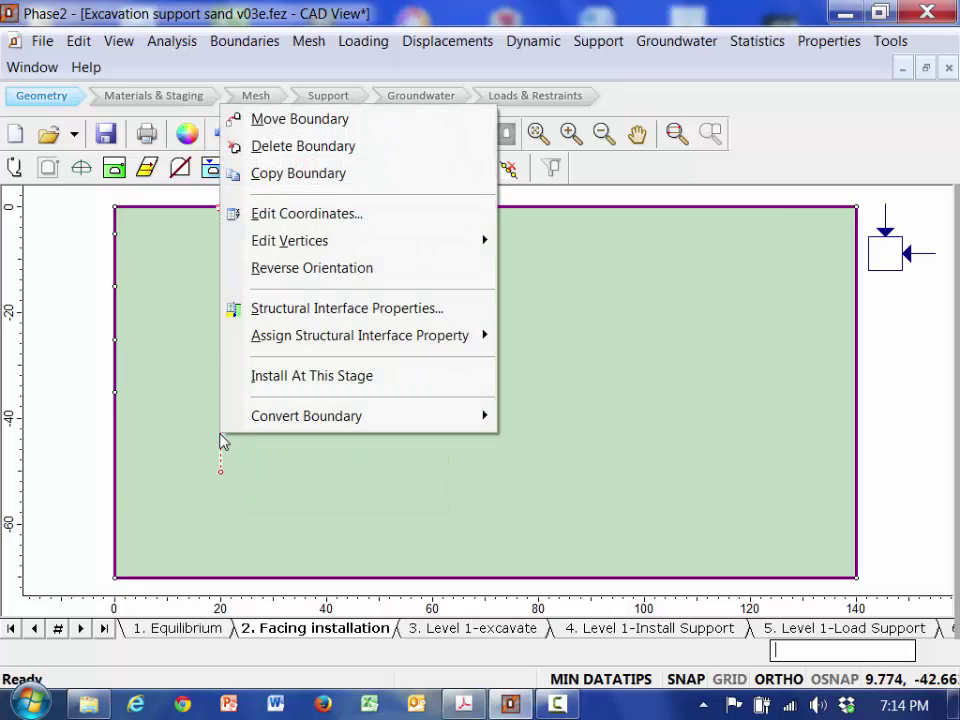
pyautogui.click(335, 310)
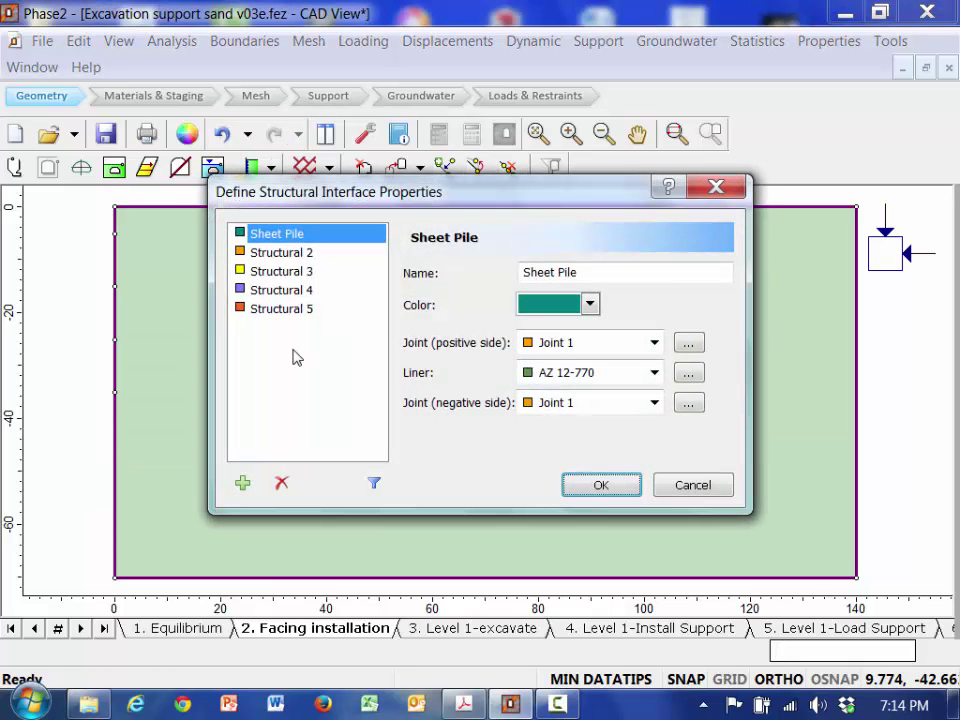
pyautogui.moveTo(600, 383)
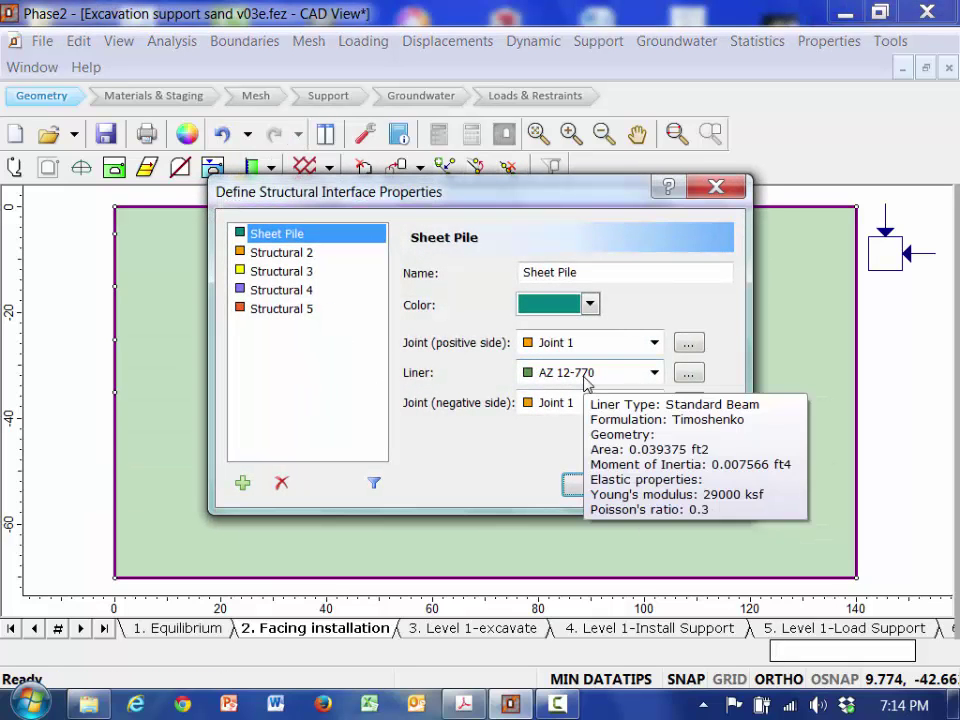
pyautogui.click(616, 378)
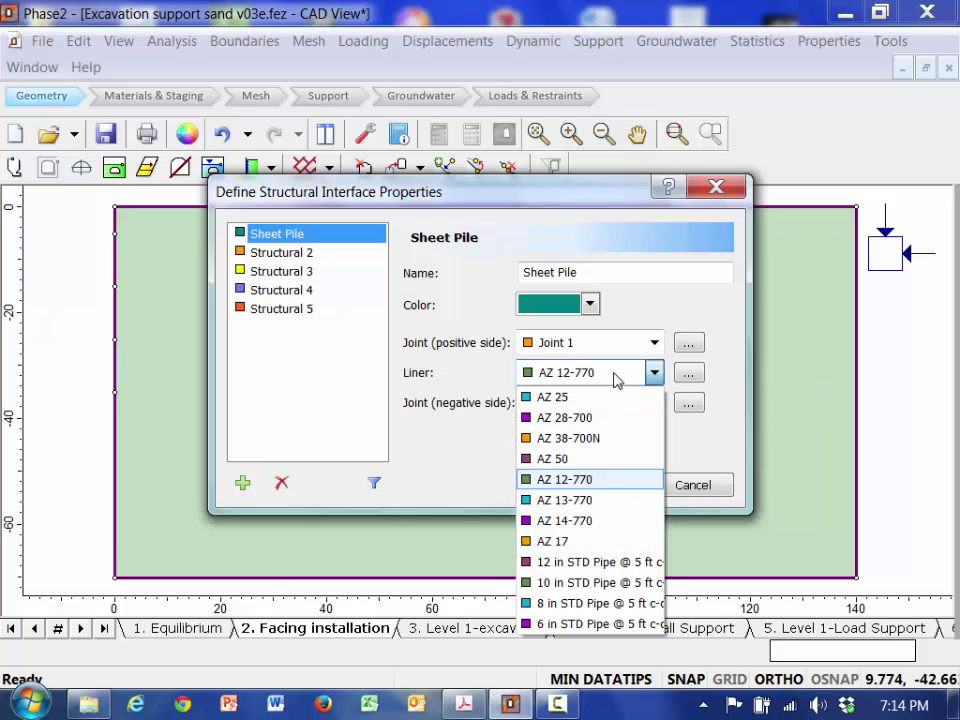
pyautogui.click(450, 376)
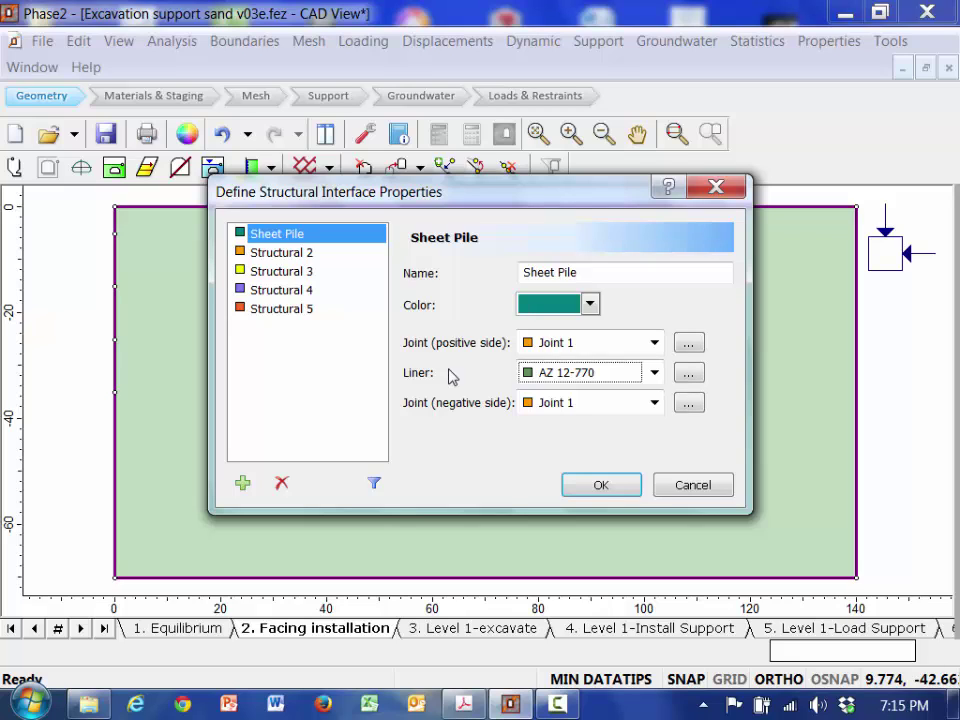
pyautogui.moveTo(578, 376)
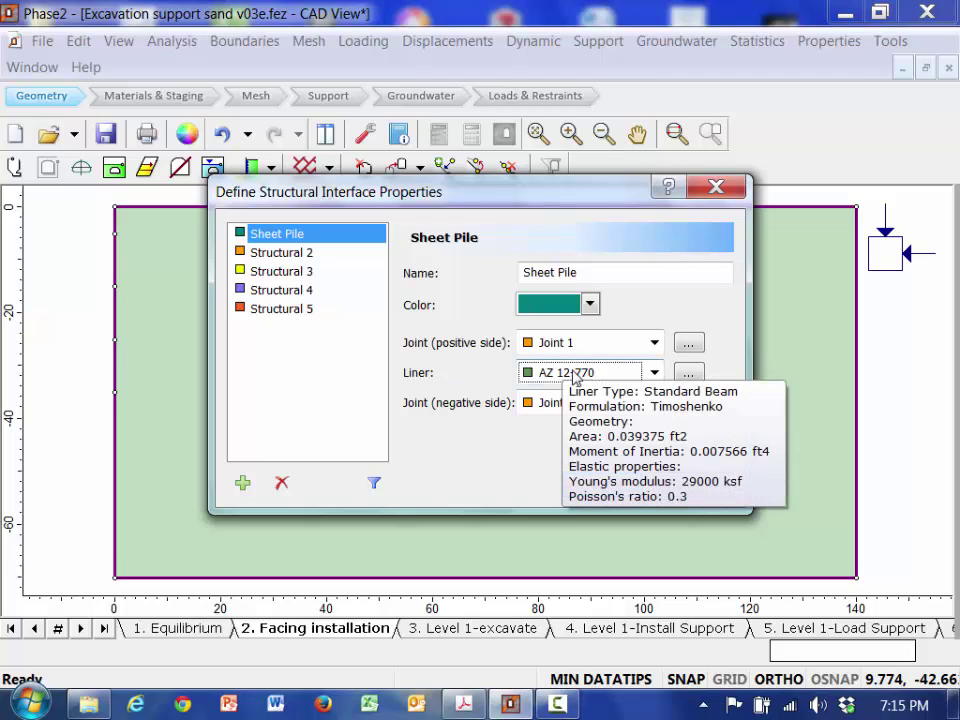
pyautogui.moveTo(594, 344)
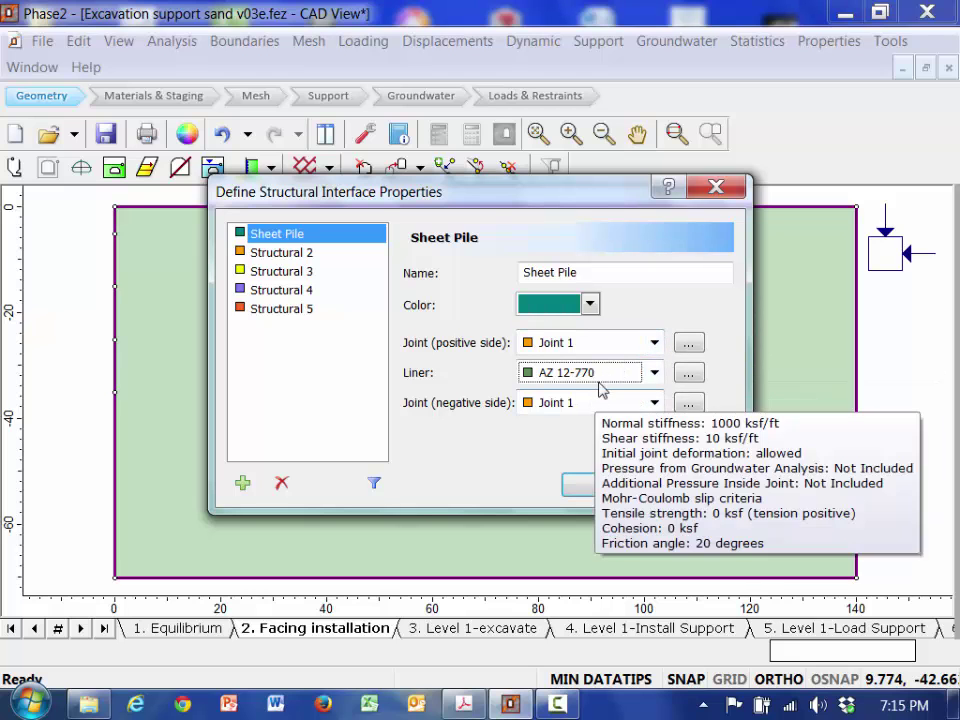
pyautogui.moveTo(620, 380)
# Step: Review Joint 1's slip criterion options, peak friction angle, and normal and shear stiffness, and accept the joint properties
pyautogui.click(688, 342)
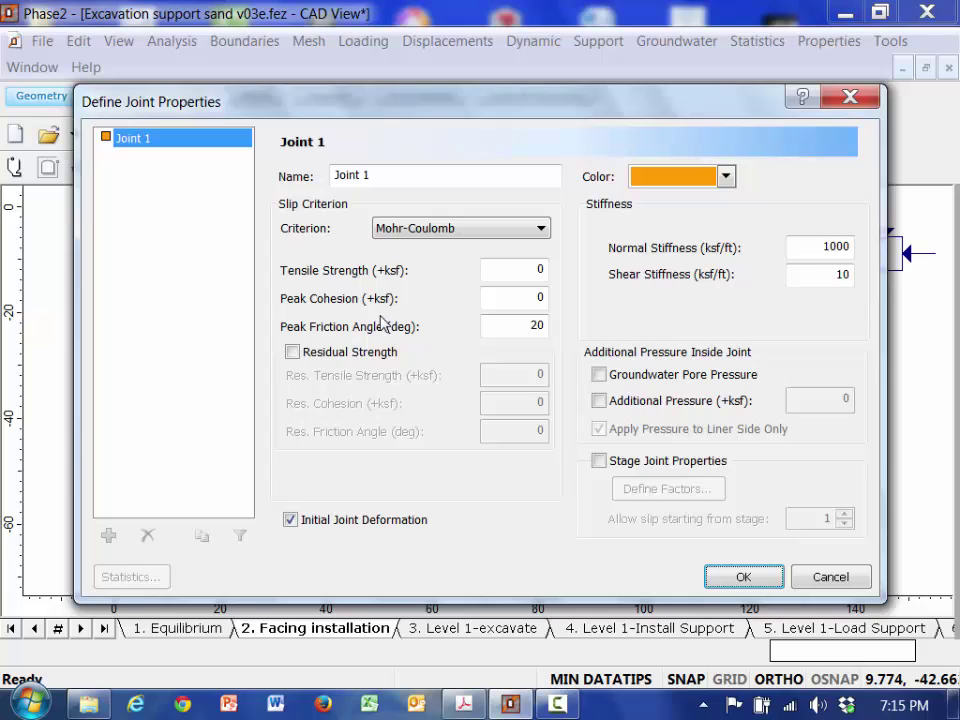
pyautogui.click(456, 233)
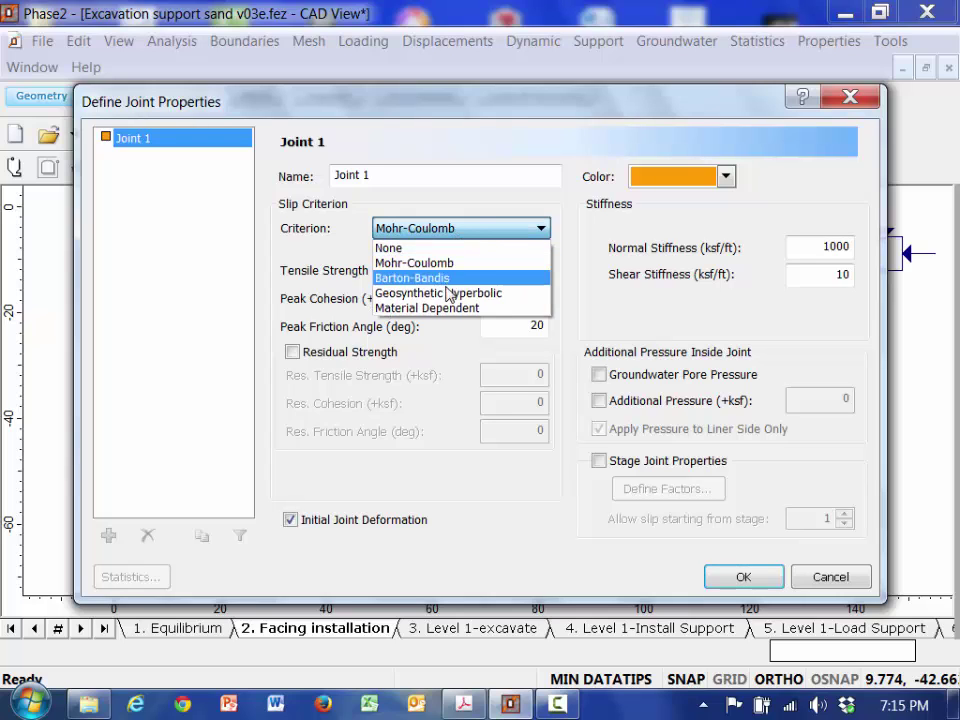
pyautogui.click(436, 232)
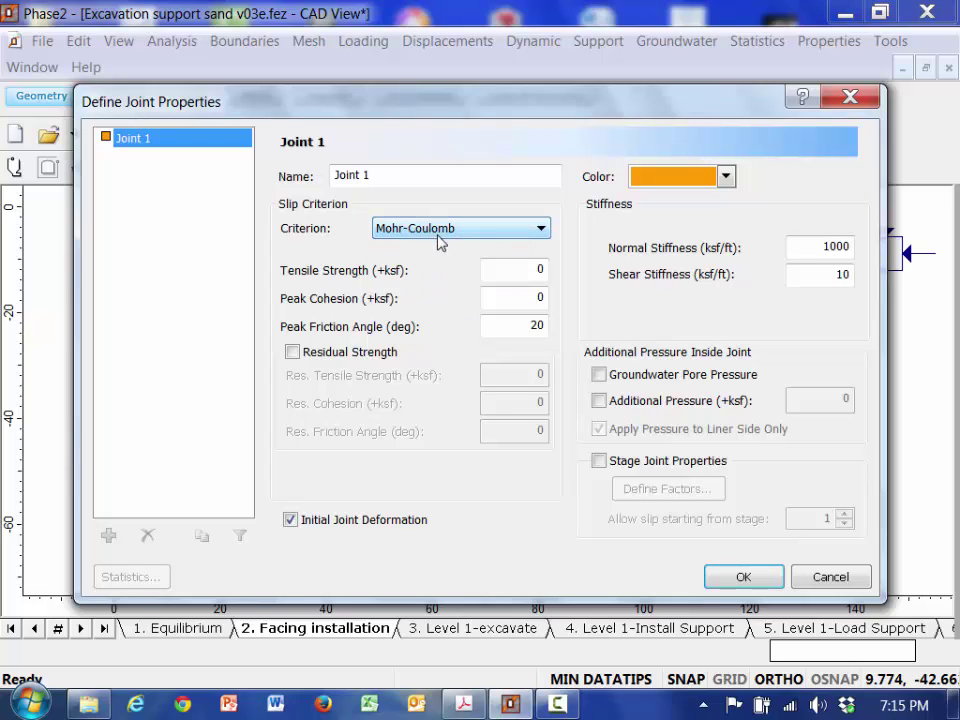
pyautogui.click(528, 324)
pyautogui.doubleClick(819, 247)
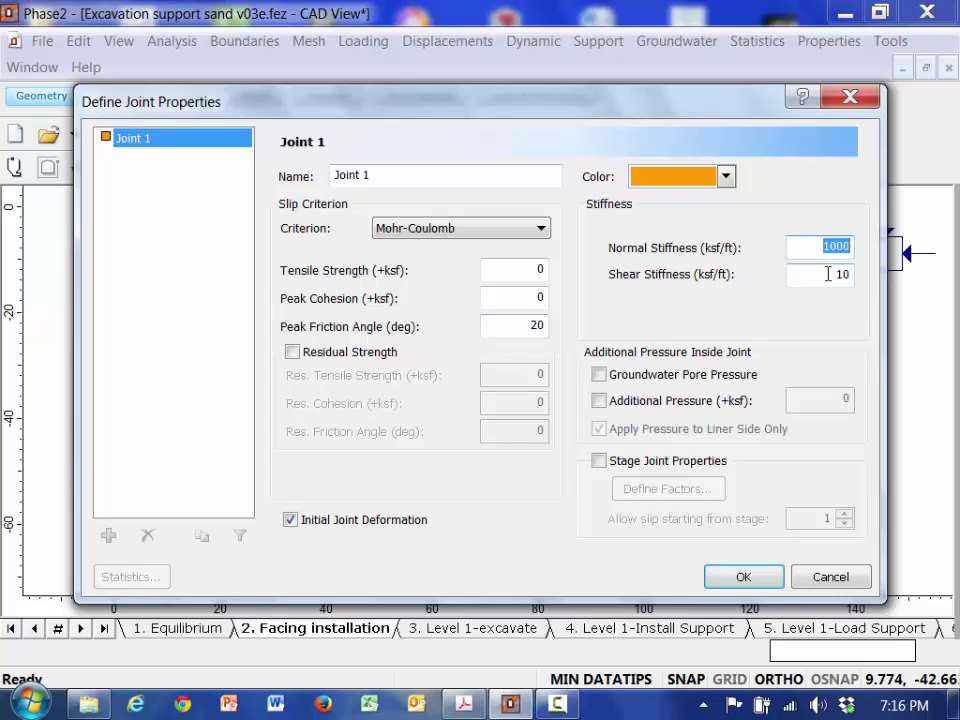
pyautogui.click(828, 274)
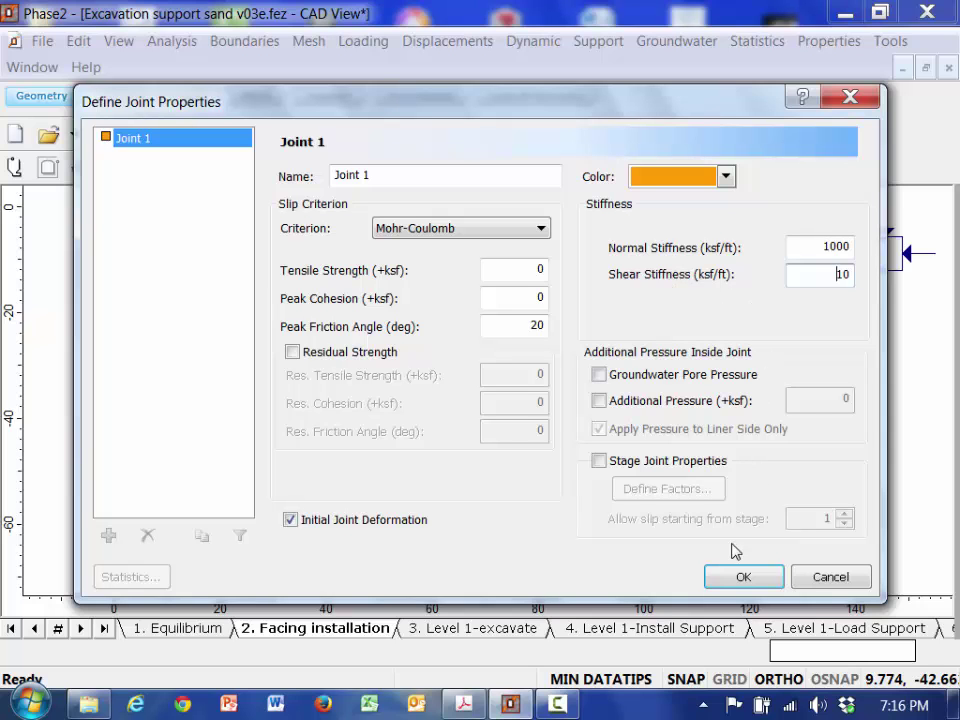
pyautogui.click(737, 576)
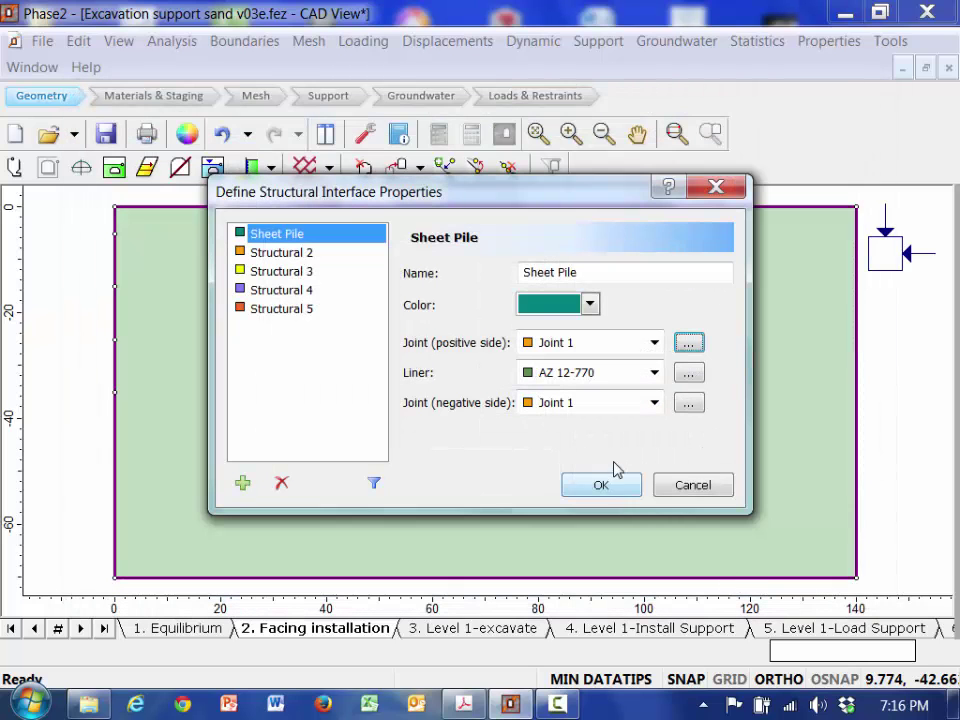
# Step: Review the joint choices for the sheet pile's negative side against the joint assigned on its positive side
pyautogui.click(655, 403)
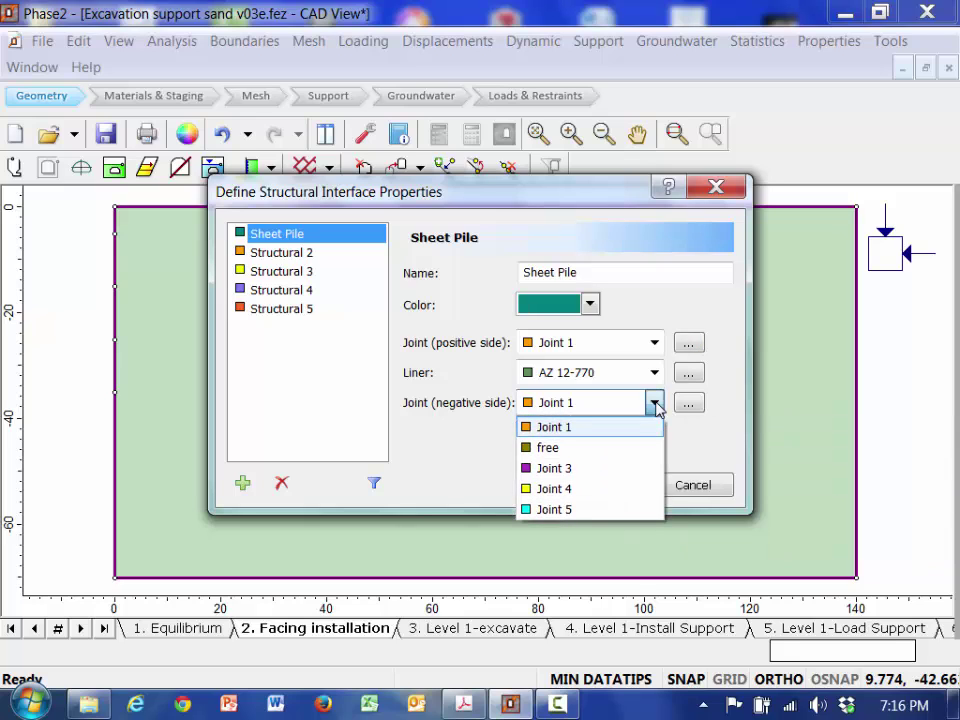
pyautogui.click(606, 347)
pyautogui.moveTo(605, 347)
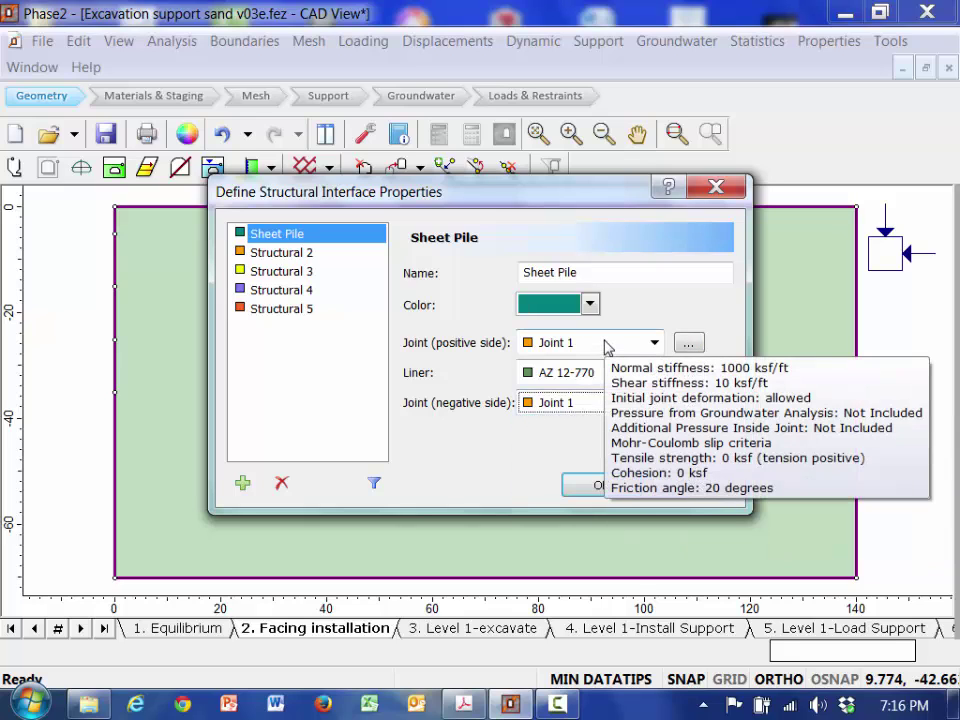
pyautogui.click(584, 405)
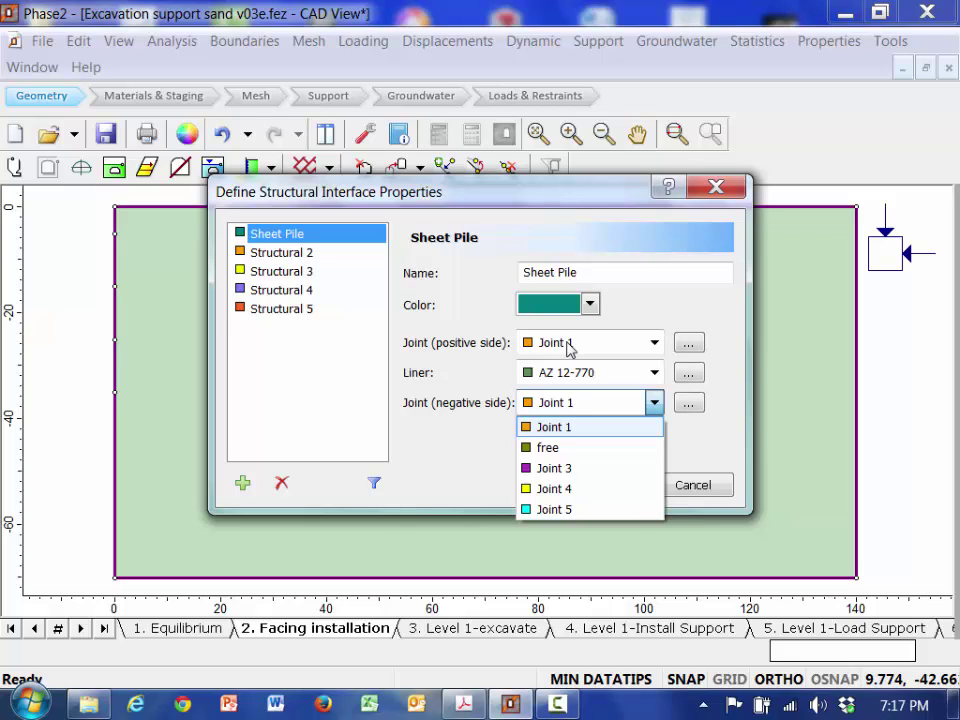
pyautogui.click(634, 379)
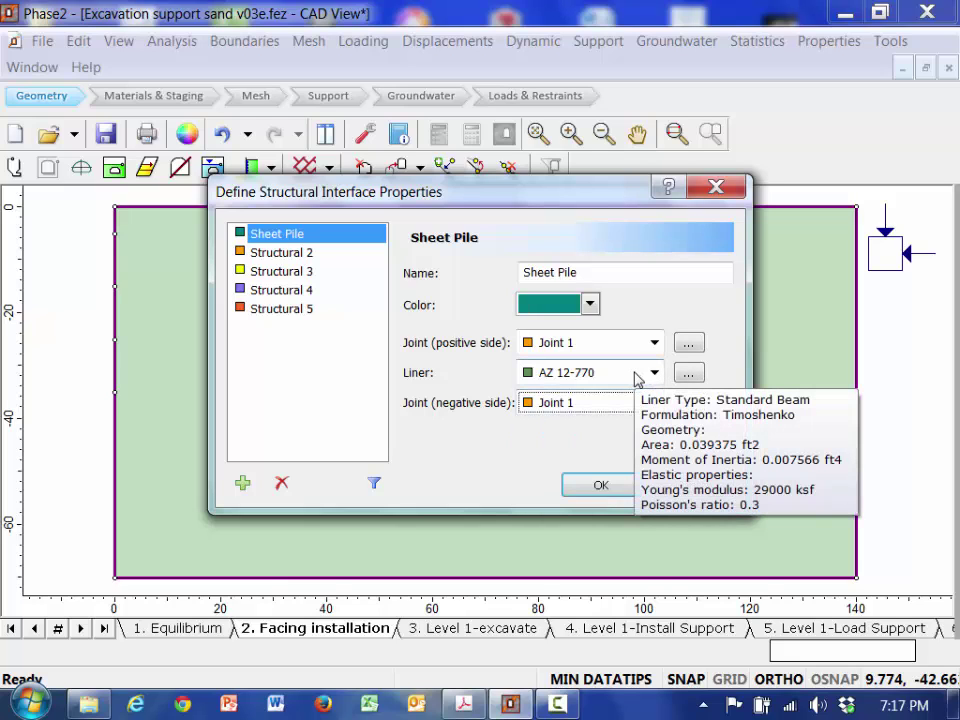
# Step: Open the AZ 12-770 liner properties and consult the moment of inertia and cross-sectional area columns in AZ.pdf in Adobe Acrobat
pyautogui.click(689, 372)
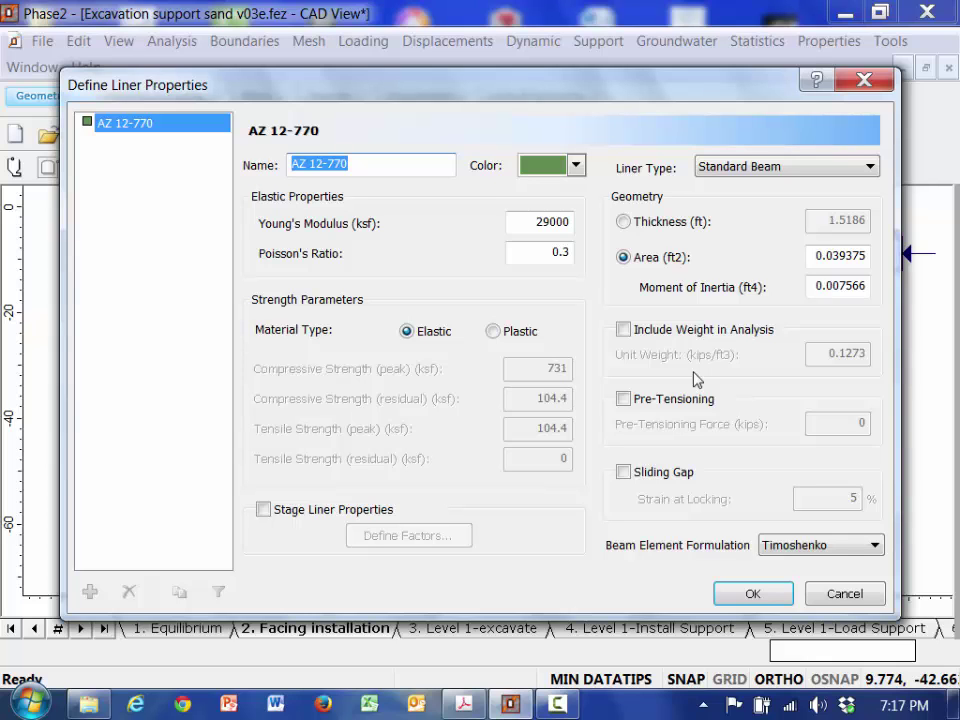
pyautogui.hotkey('alt', 'Tab')
pyautogui.hotkey('alt', 'Tab')
pyautogui.hotkey('alt', 'Tab')
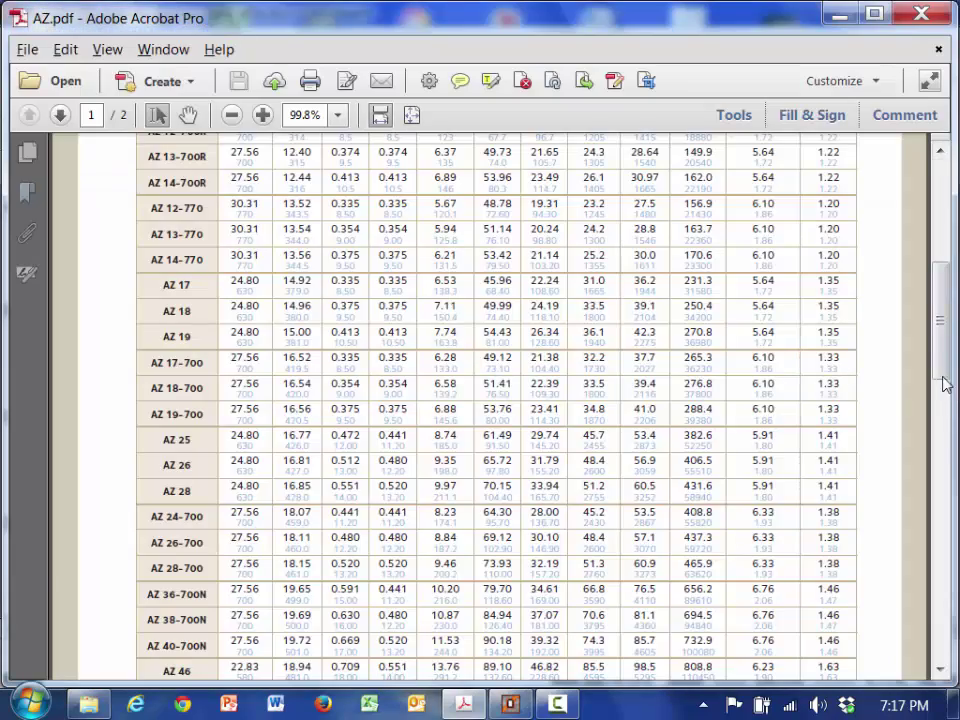
pyautogui.moveTo(940, 370); pyautogui.dragTo(930, 262)
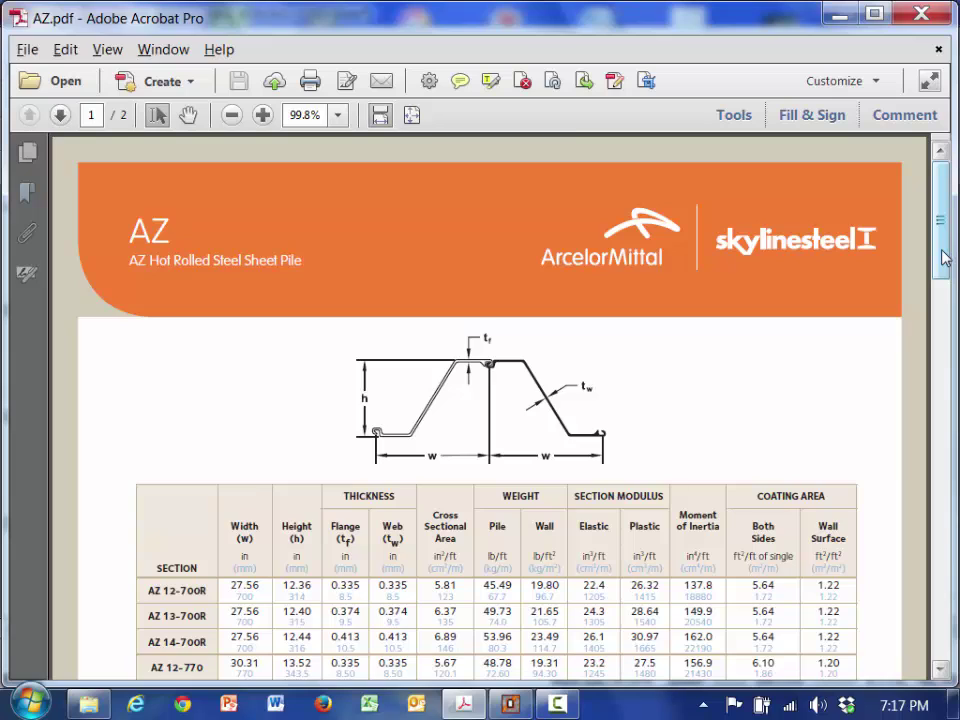
pyautogui.moveTo(945, 258); pyautogui.dragTo(940, 295)
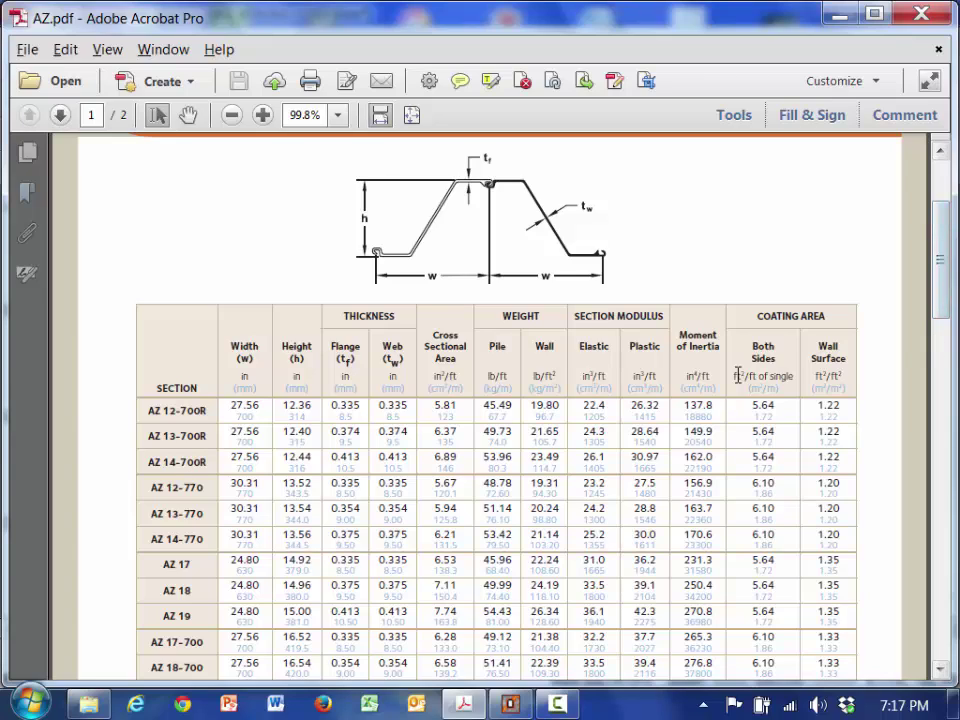
pyautogui.doubleClick(692, 405)
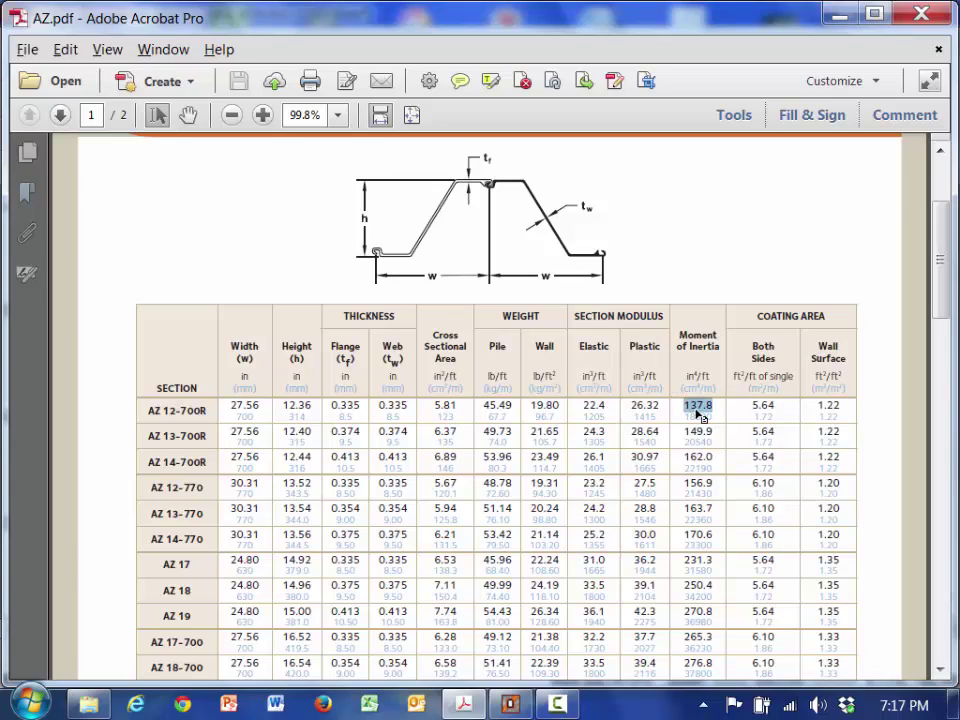
pyautogui.doubleClick(437, 408)
# Step: Check the liner's area and name in Phase2, and highlight the matching AZ 12-770 row in the AZ.pdf section table
pyautogui.hotkey('alt', 'Tab')
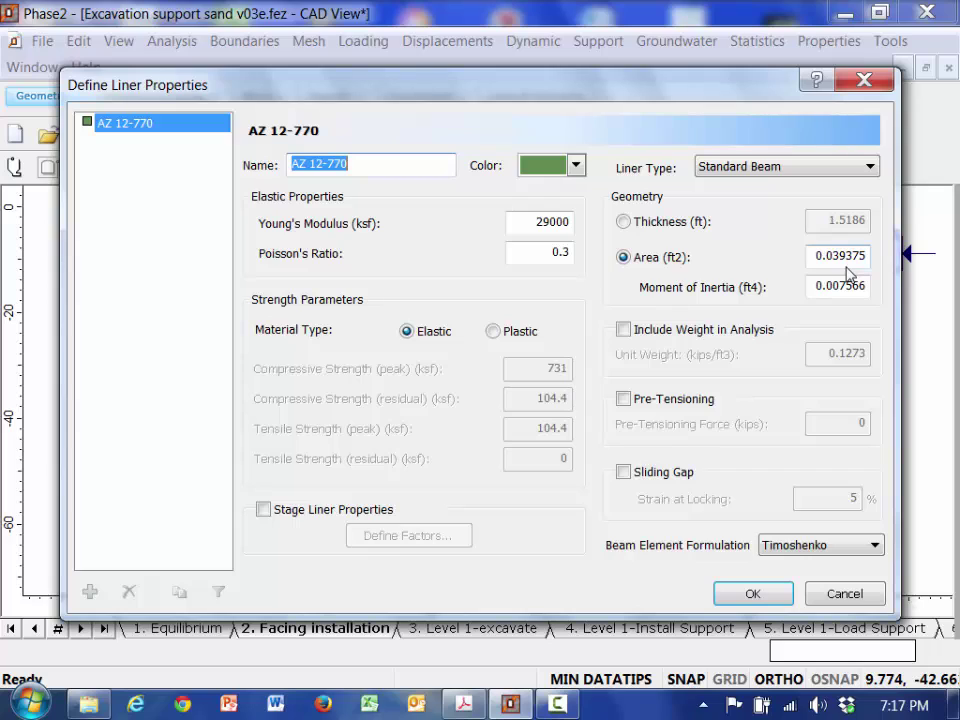
pyautogui.doubleClick(816, 255)
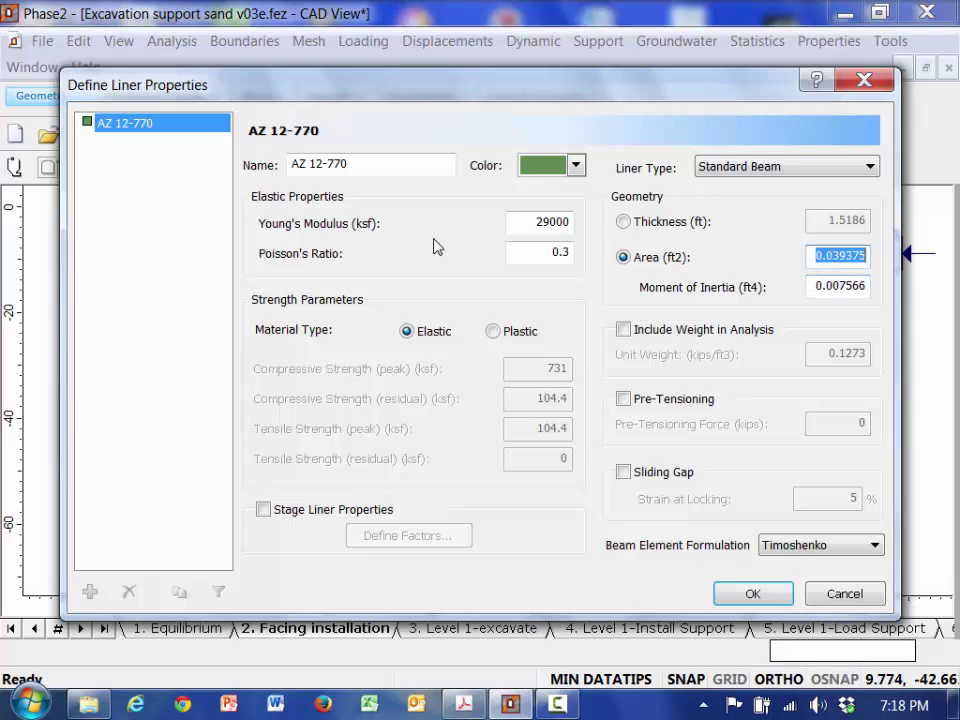
pyautogui.click(388, 171)
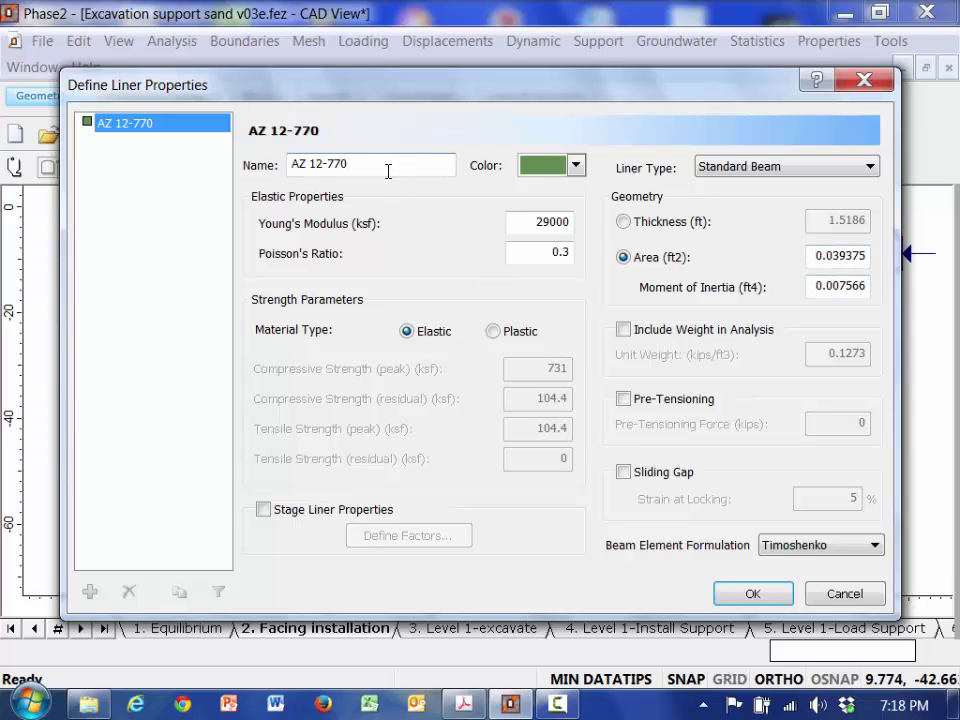
pyautogui.hotkey('alt', 'Tab')
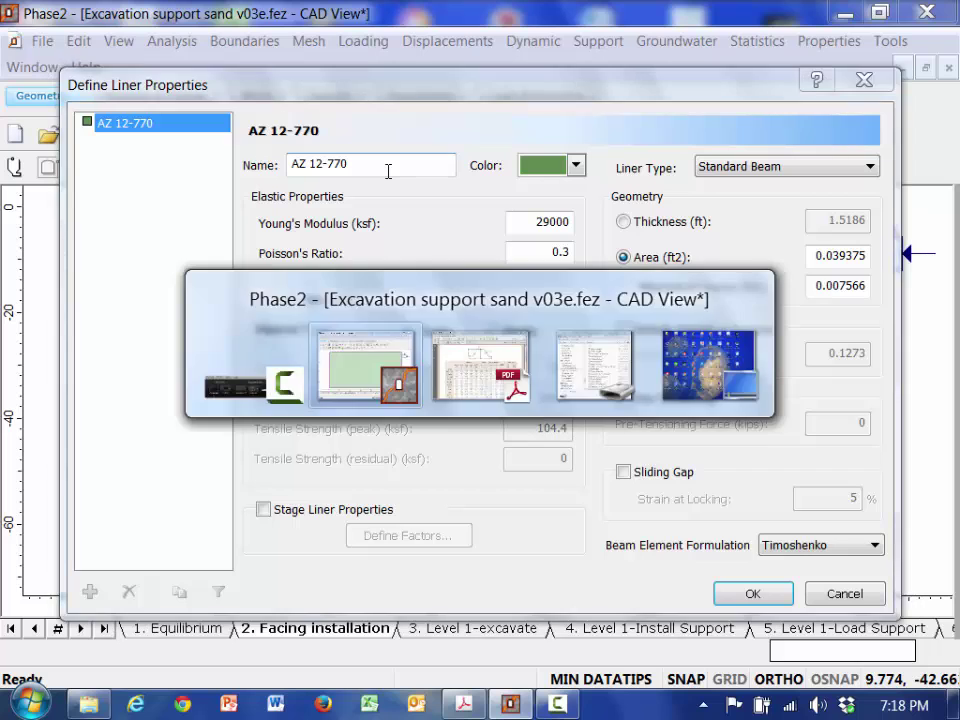
pyautogui.hotkey('alt', 'Tab')
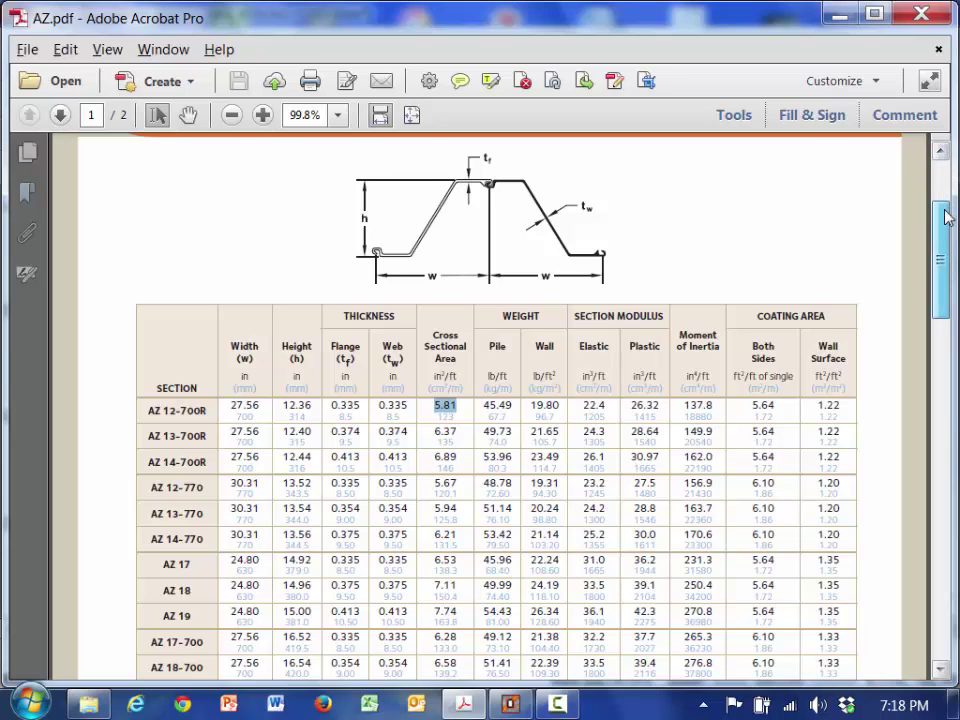
pyautogui.moveTo(945, 214); pyautogui.dragTo(941, 253)
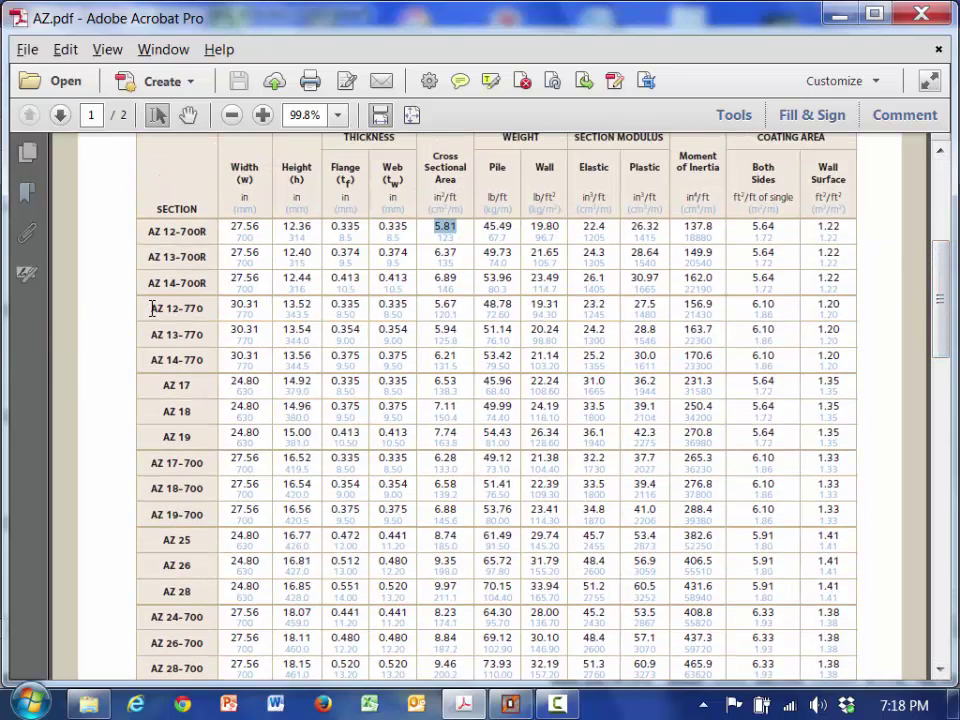
pyautogui.moveTo(153, 308); pyautogui.dragTo(829, 313)
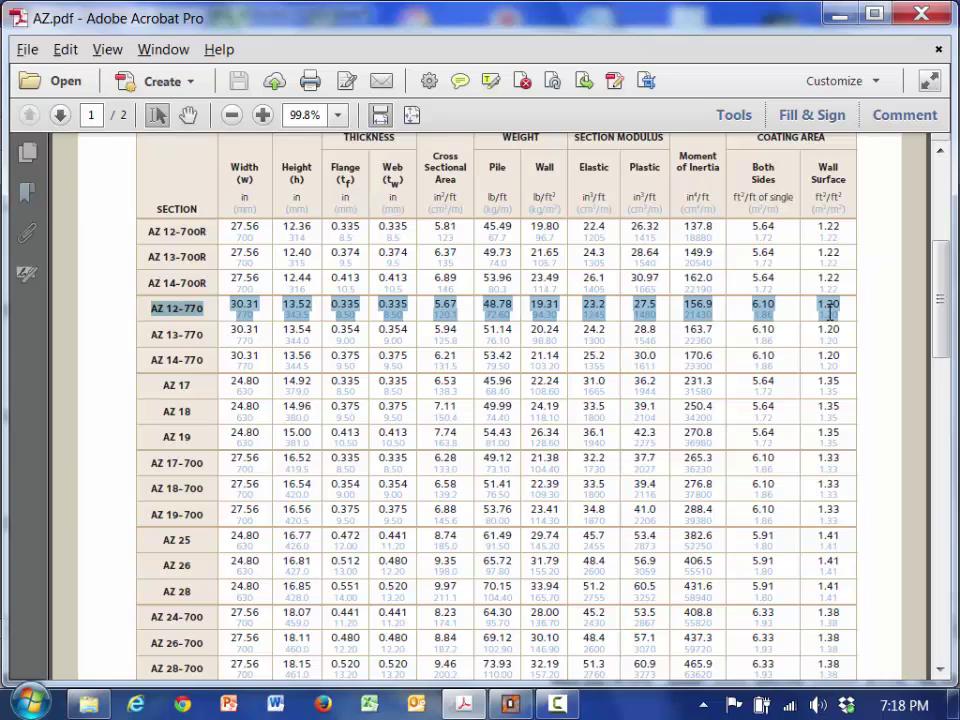
# Step: Compare the liner's moment of inertia units in Phase2 with the moment of inertia units in the AZ.pdf table
pyautogui.hotkey('alt', 'Tab')
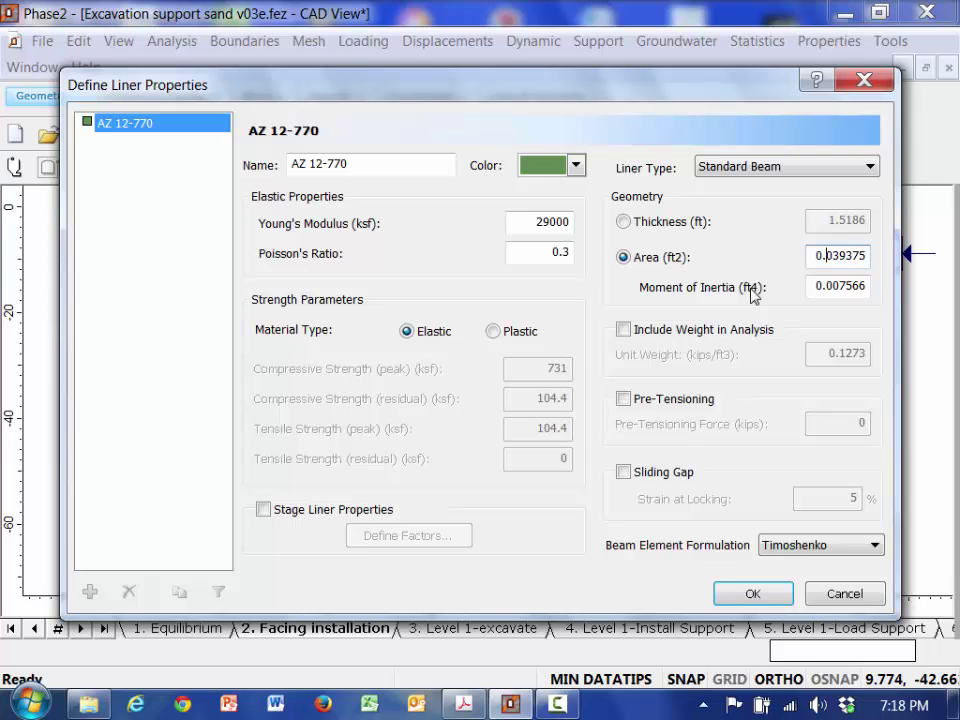
pyautogui.hotkey('alt', 'Tab')
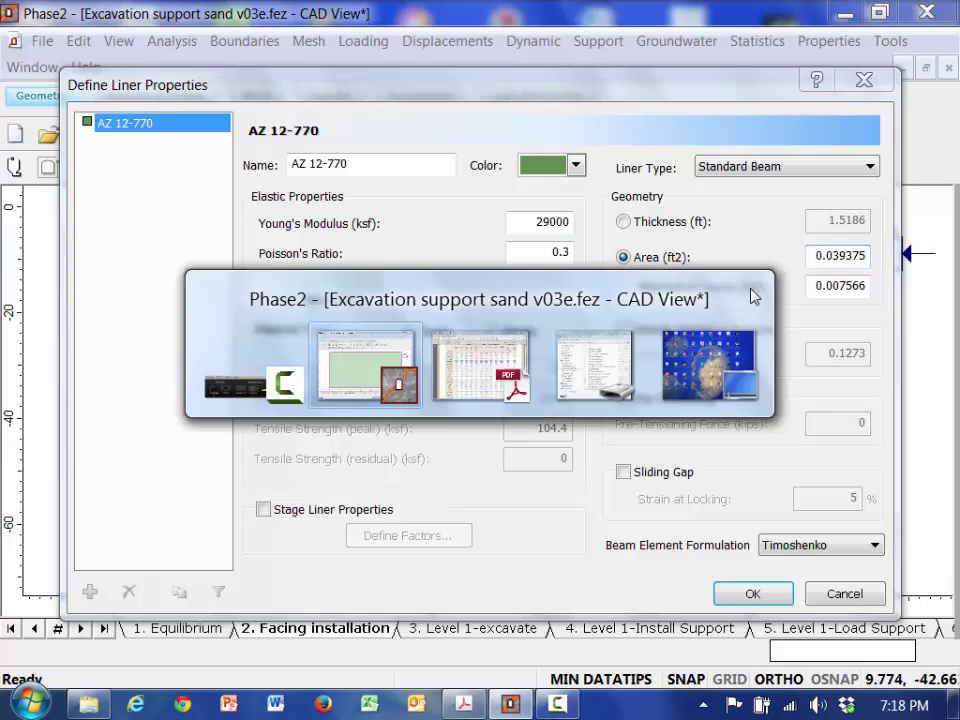
pyautogui.hotkey('alt', 'Tab')
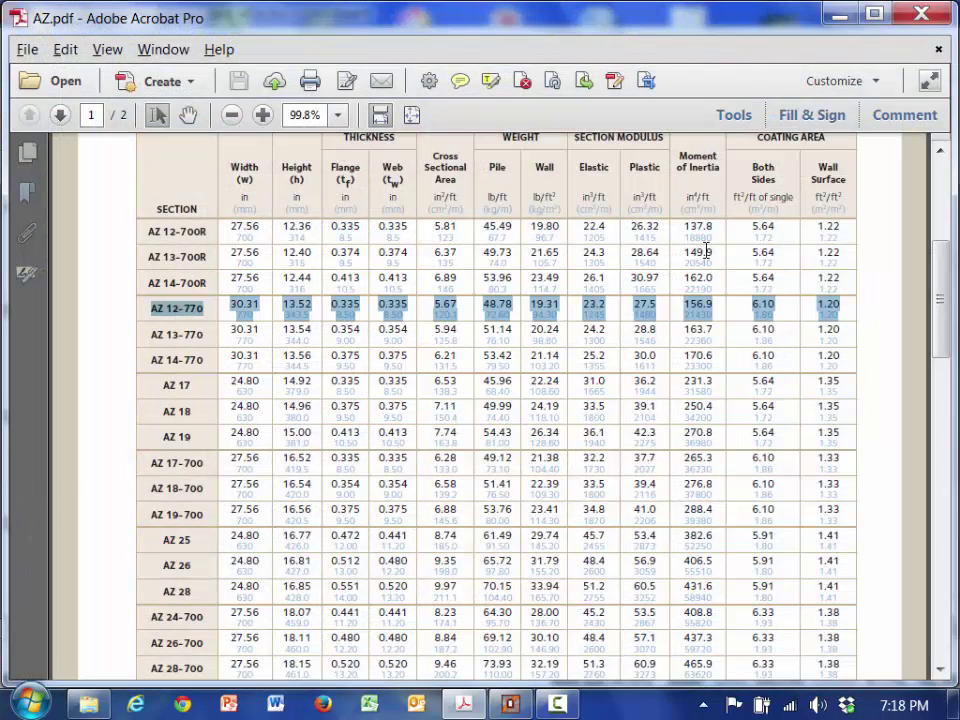
pyautogui.click(700, 201)
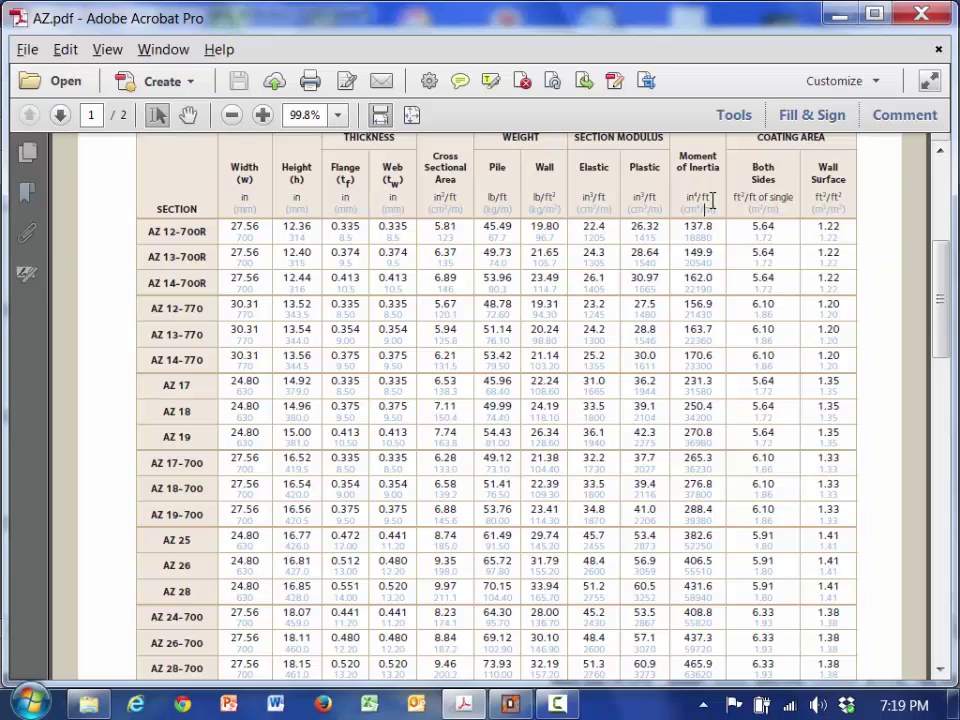
pyautogui.hotkey('alt', 'Tab')
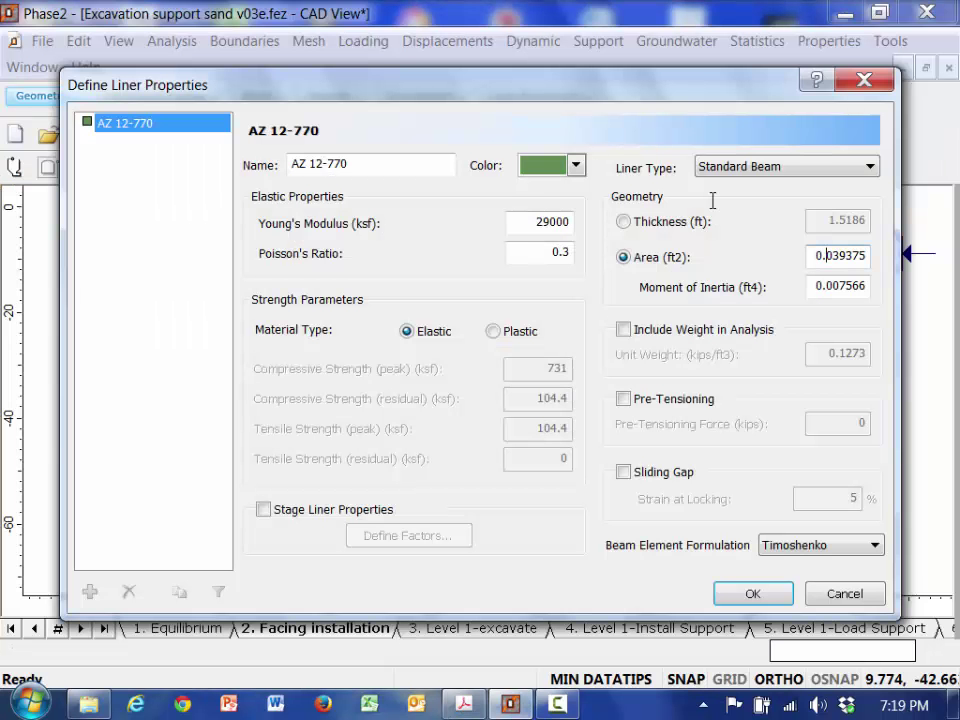
# Step: Check the liner's Young's modulus and Poisson's ratio, and accept the liner and Sheet Pile structural interface properties
pyautogui.click(538, 223)
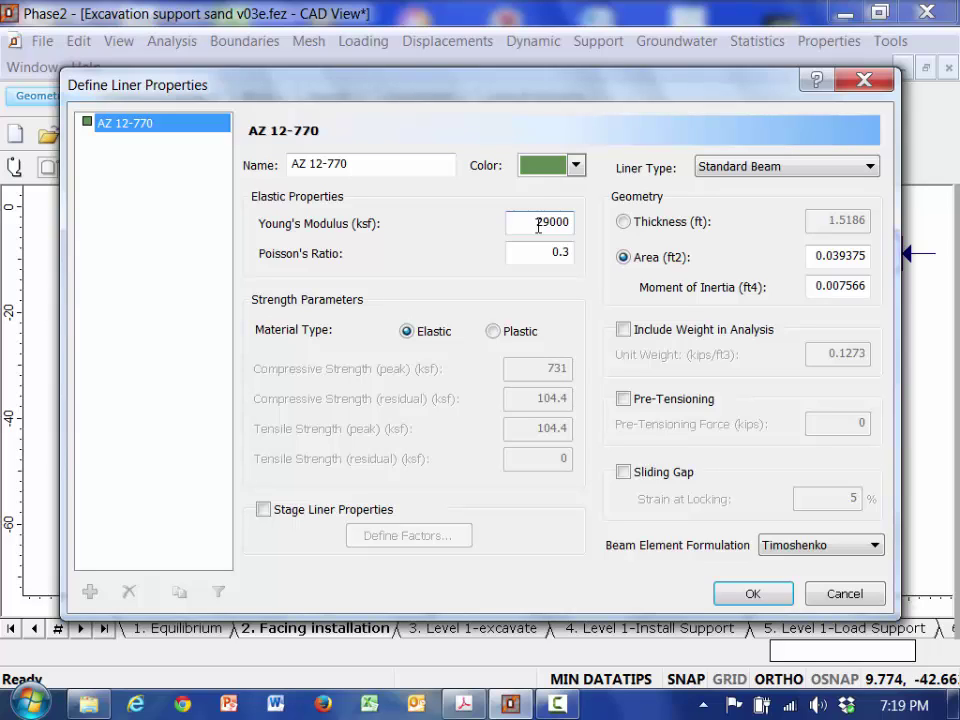
pyautogui.click(547, 253)
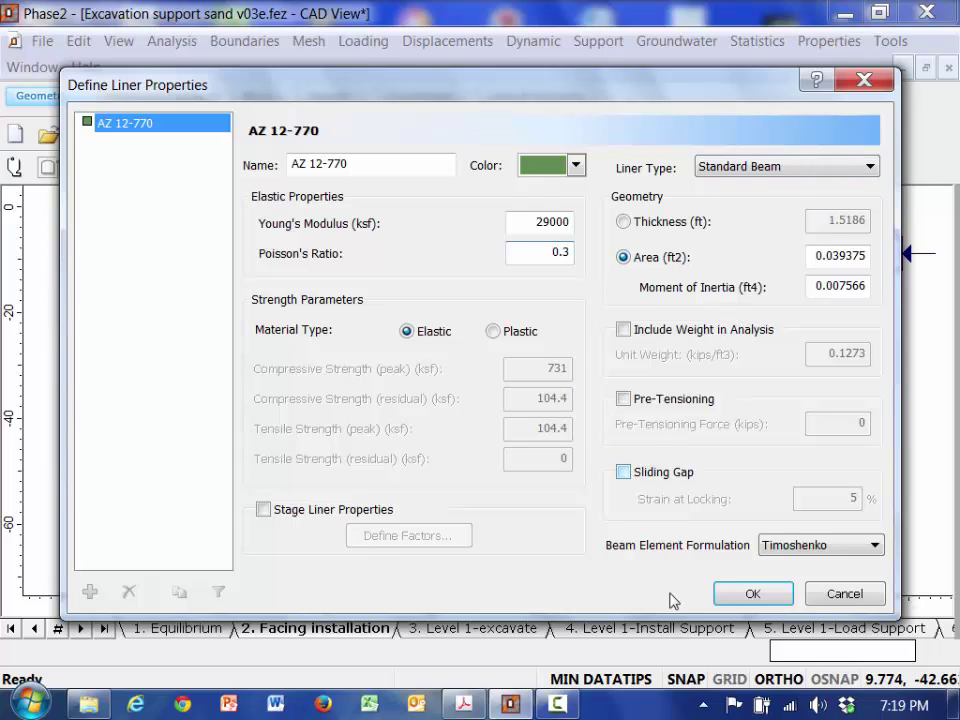
pyautogui.click(755, 594)
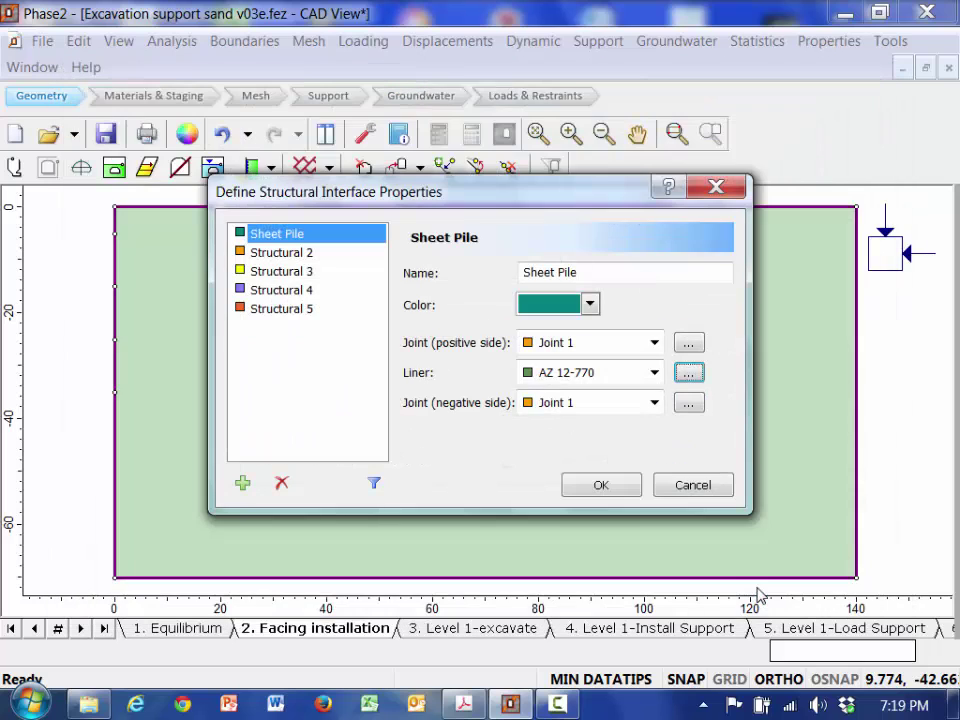
pyautogui.click(605, 487)
pyautogui.moveTo(217, 348)
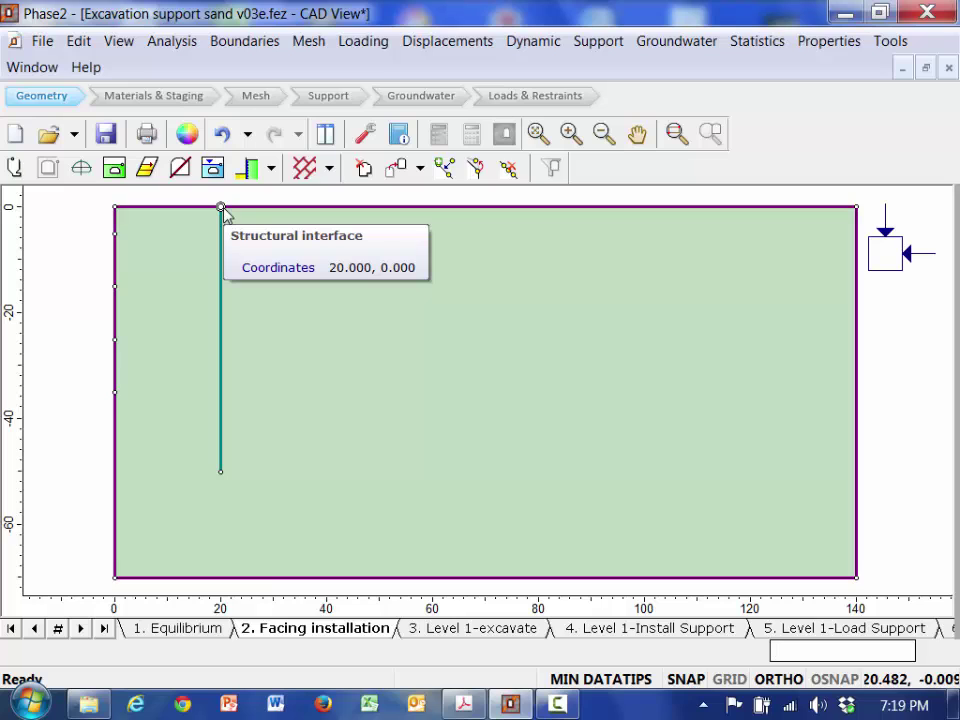
pyautogui.moveTo(219, 416)
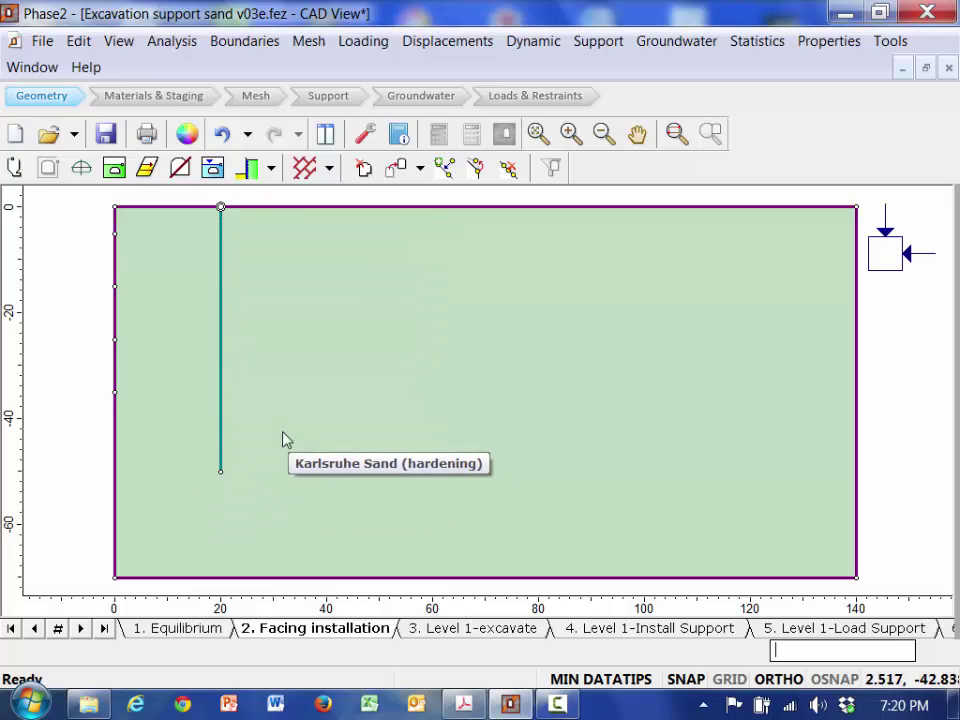
pyautogui.moveTo(228, 482)
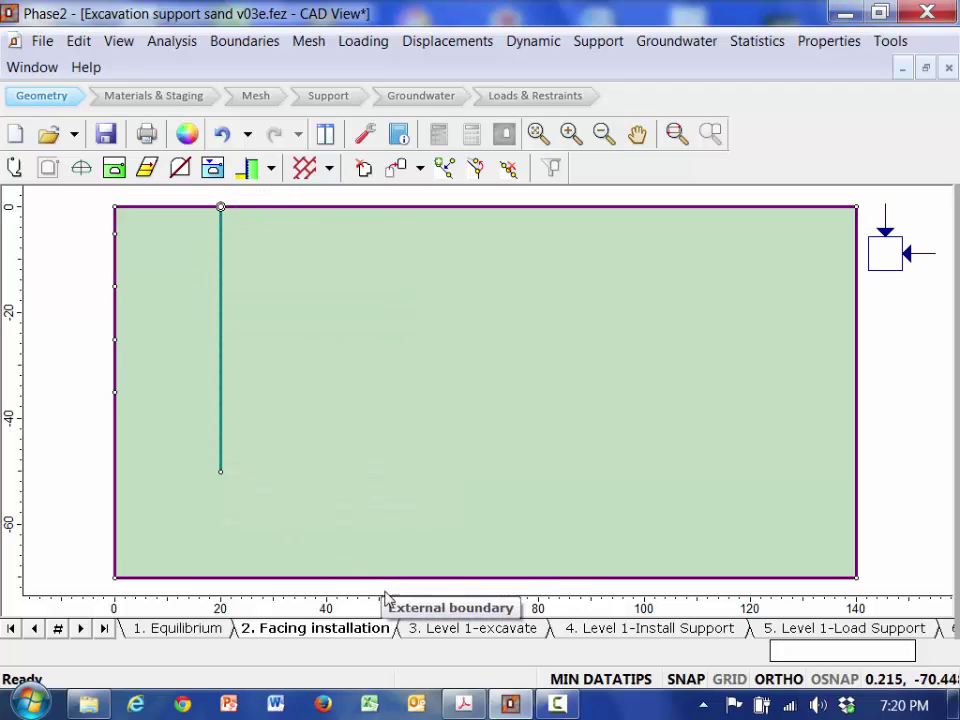
# Step: Add a stage boundary from (0, -5) to the sheet pile at (20, -5) in the Level 1-excavate stage
pyautogui.click(431, 632)
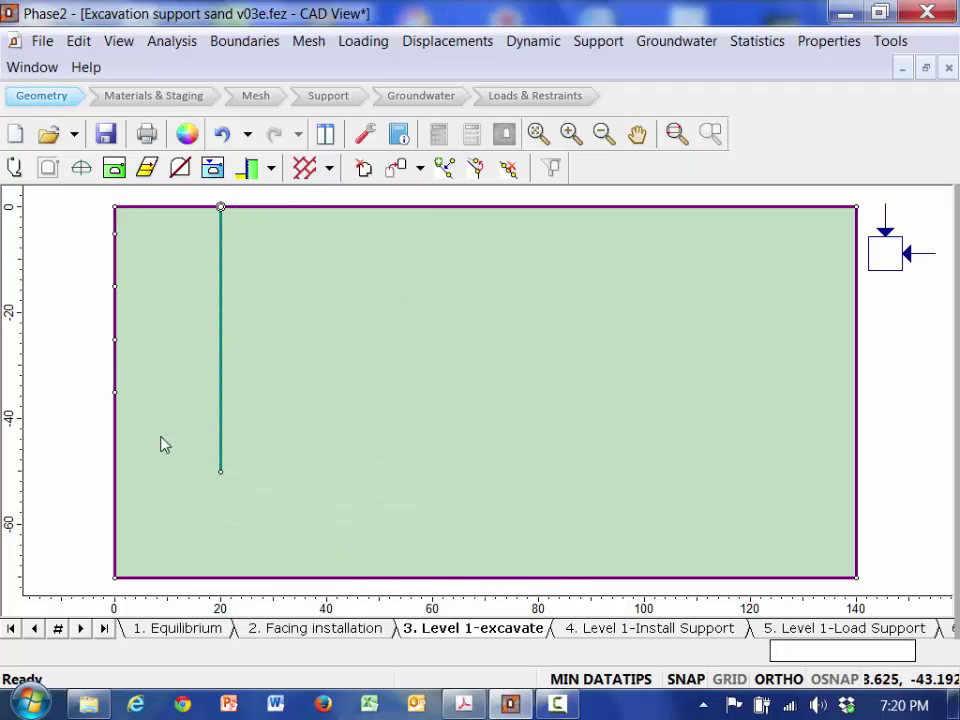
pyautogui.click(144, 175)
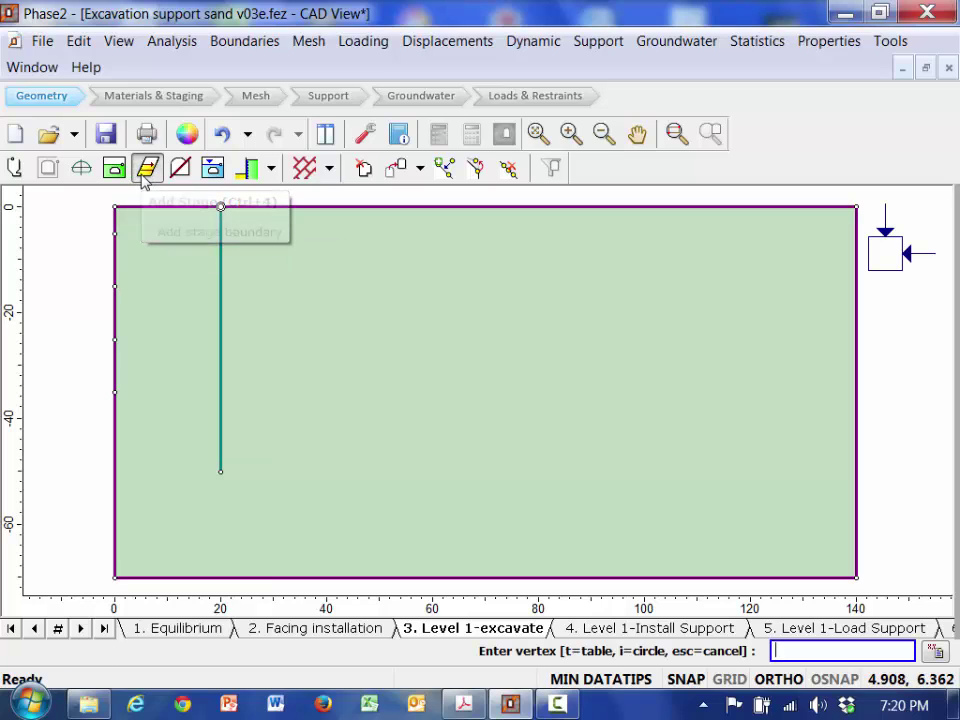
pyautogui.click(114, 233)
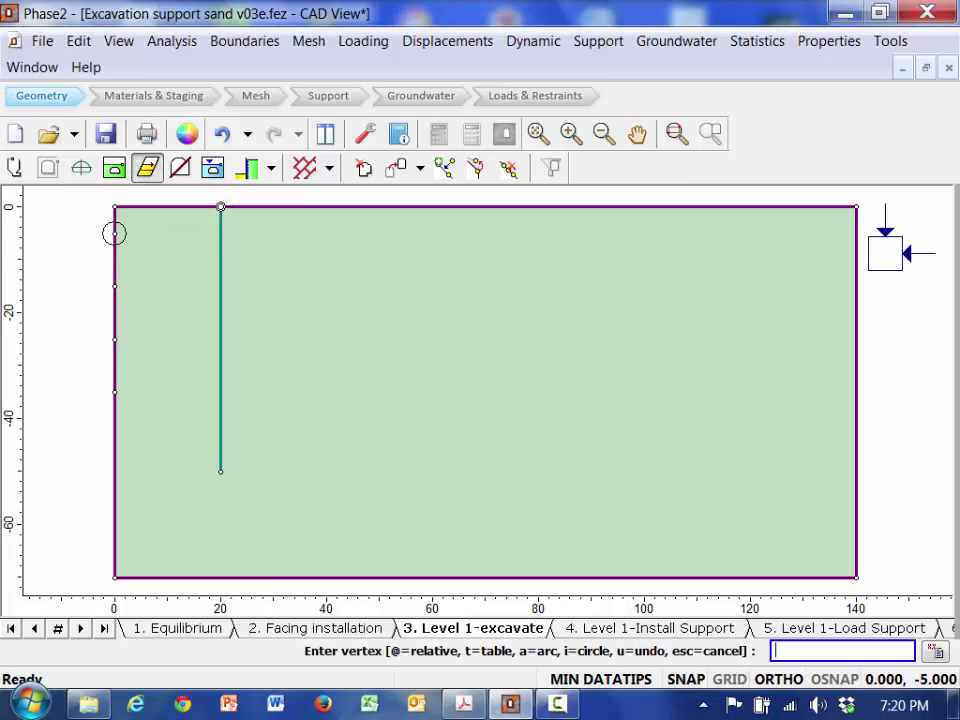
pyautogui.click(220, 233)
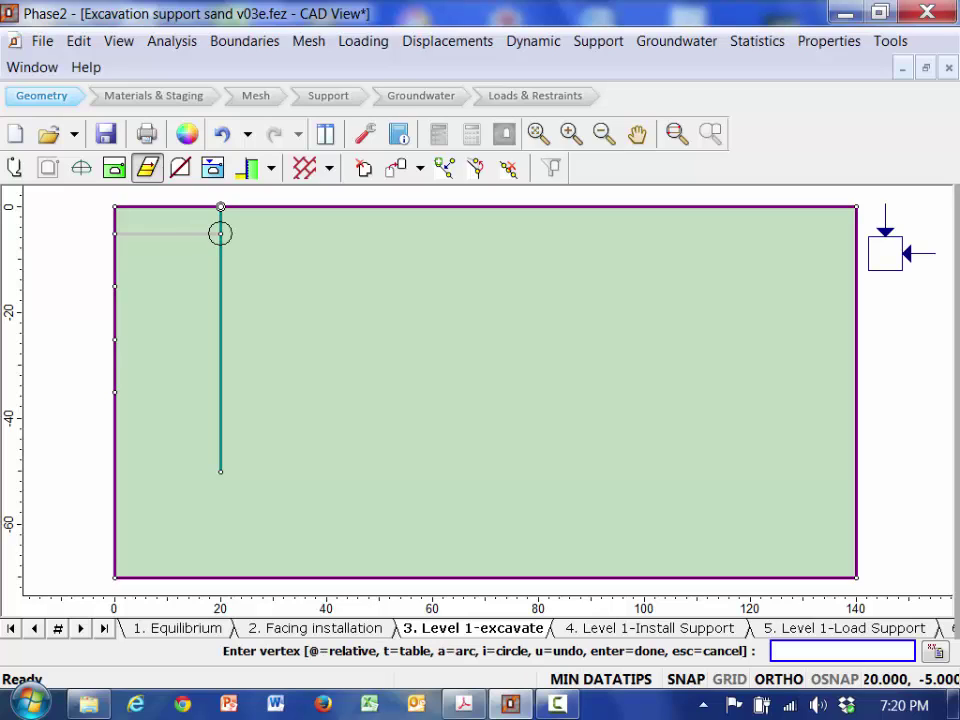
pyautogui.press('Return')
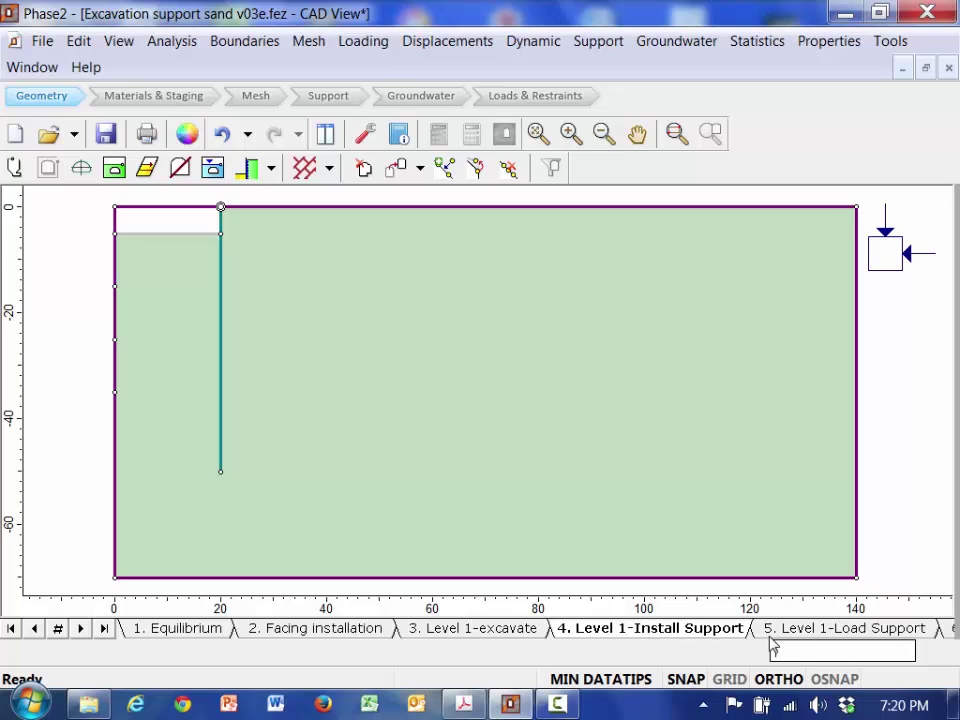
# Step: Compare the excavated area in the Level 1-excavate and Level 1-Install Support stages, and view the Loads & Restraints workflow
pyautogui.click(508, 633)
pyautogui.click(587, 634)
pyautogui.click(509, 632)
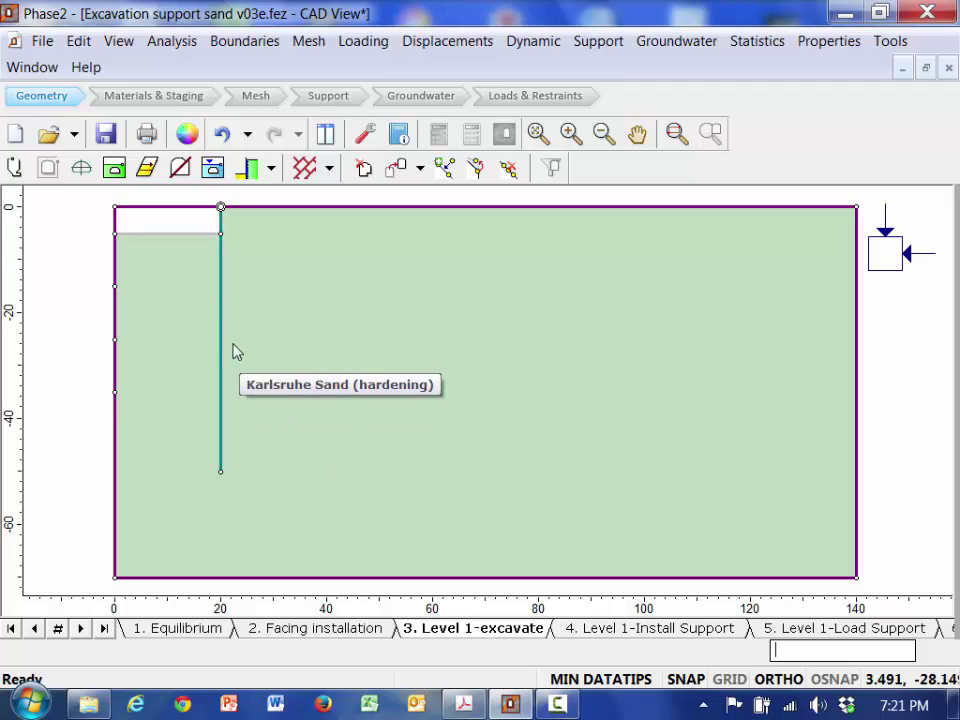
pyautogui.moveTo(227, 266)
pyautogui.moveTo(221, 240)
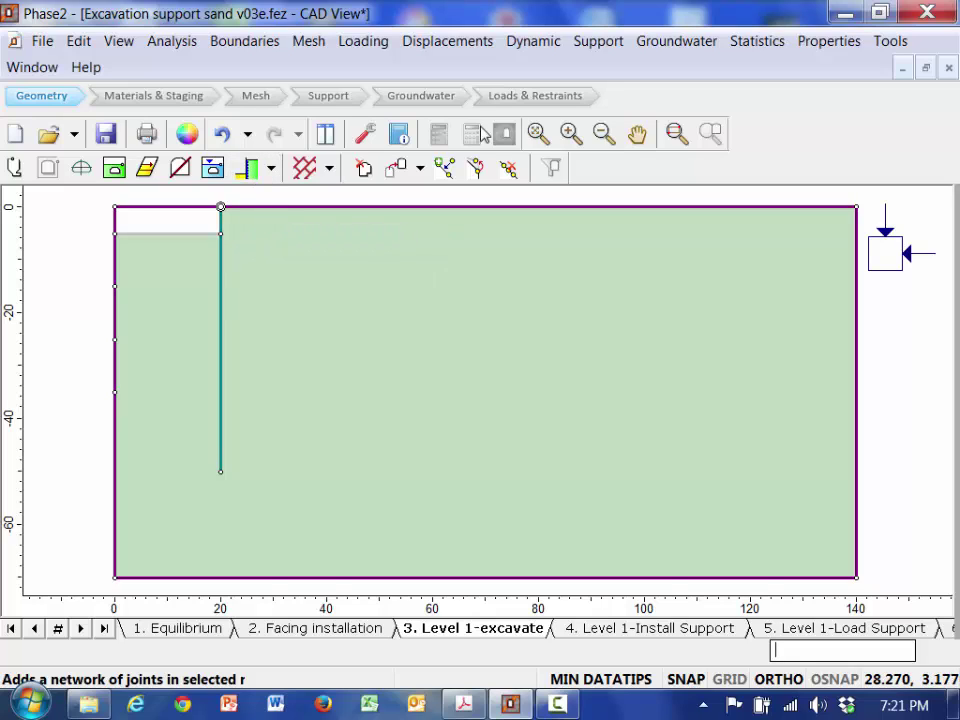
pyautogui.click(512, 99)
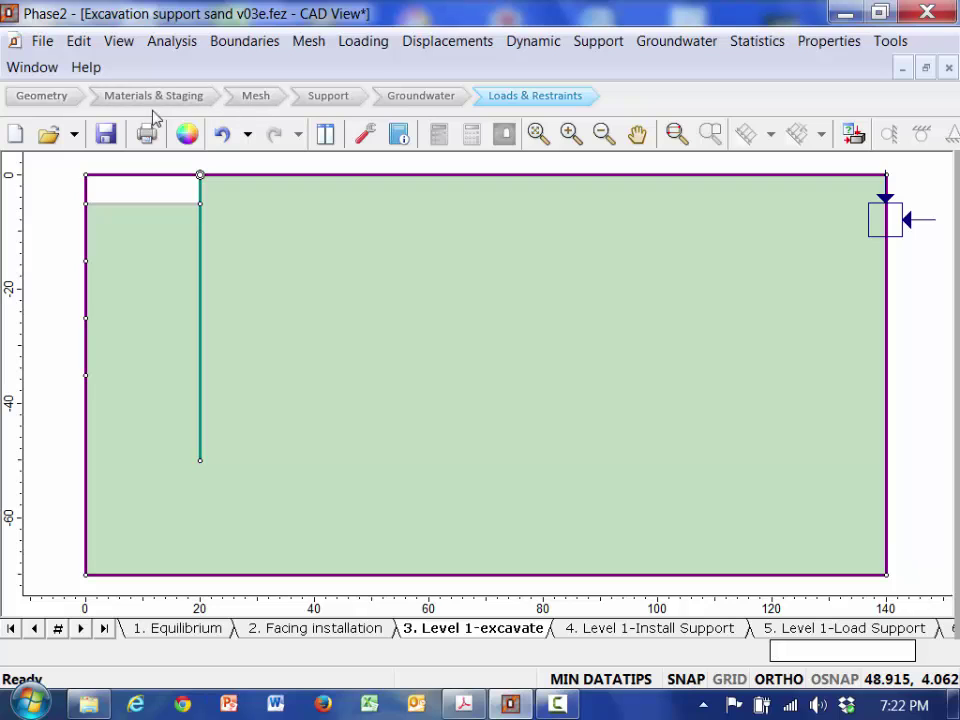
# Step: Return to the geometry and add a stage boundary from (0, -15) to the sheet pile at (20, -15)
pyautogui.click(58, 100)
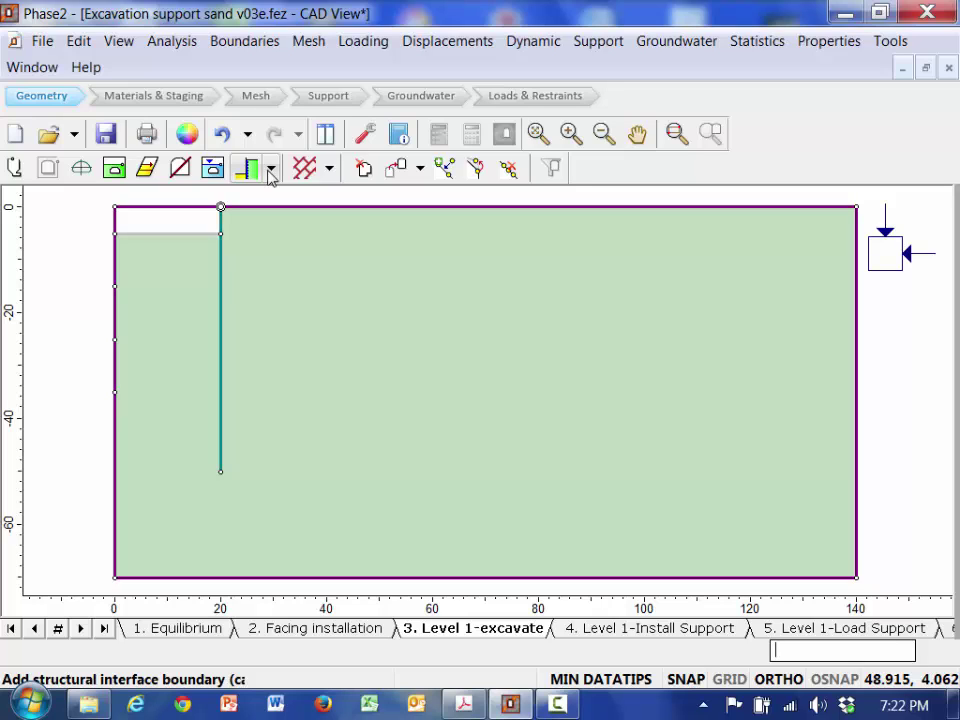
pyautogui.click(146, 168)
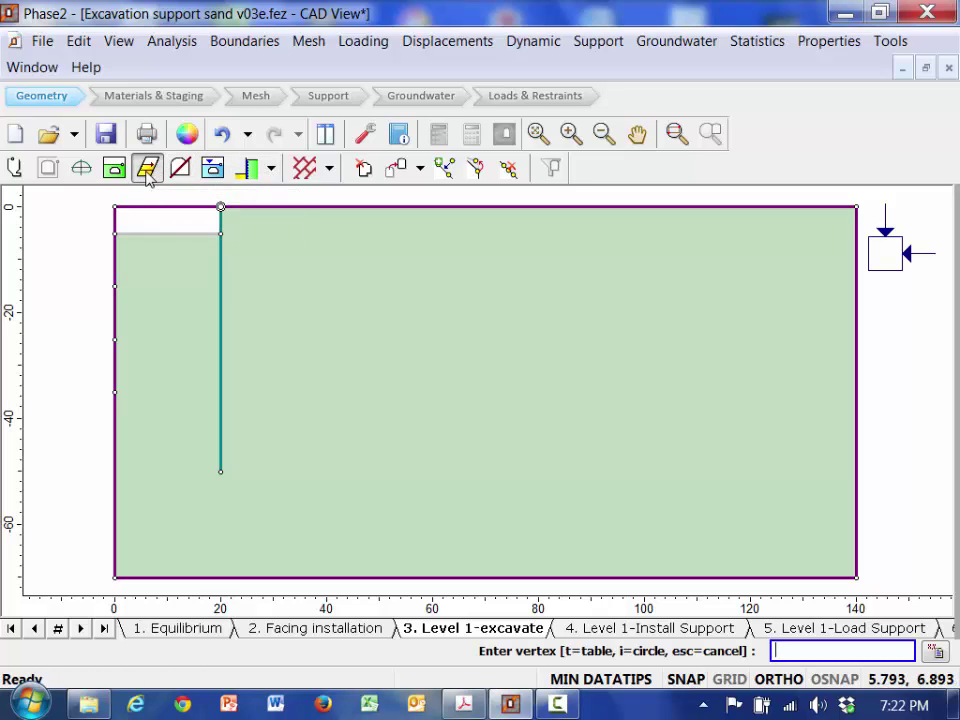
pyautogui.click(114, 286)
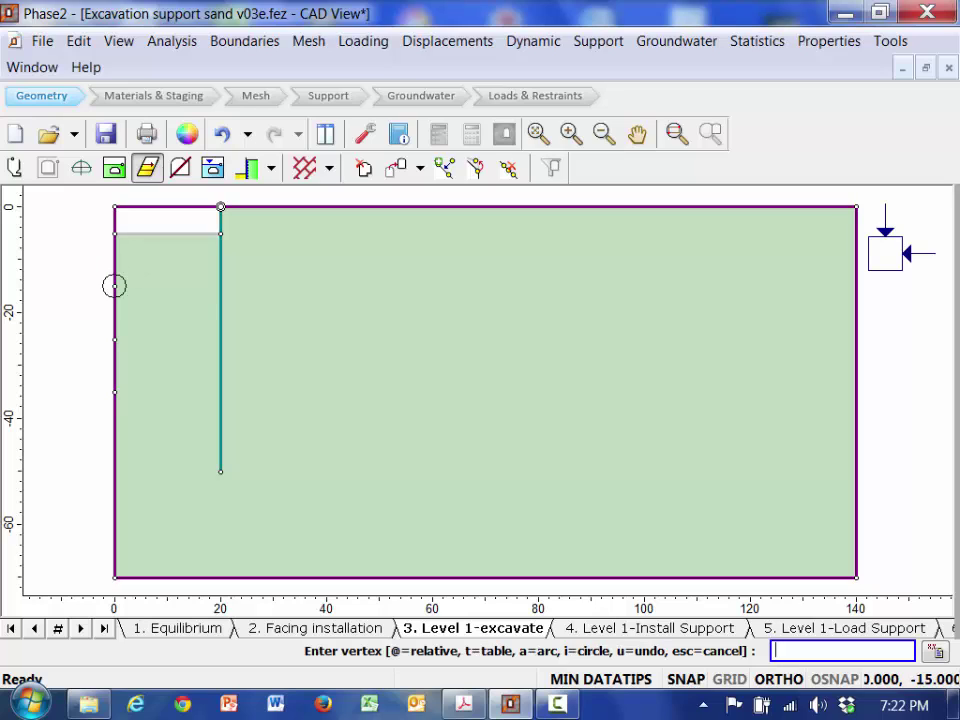
pyautogui.click(220, 286)
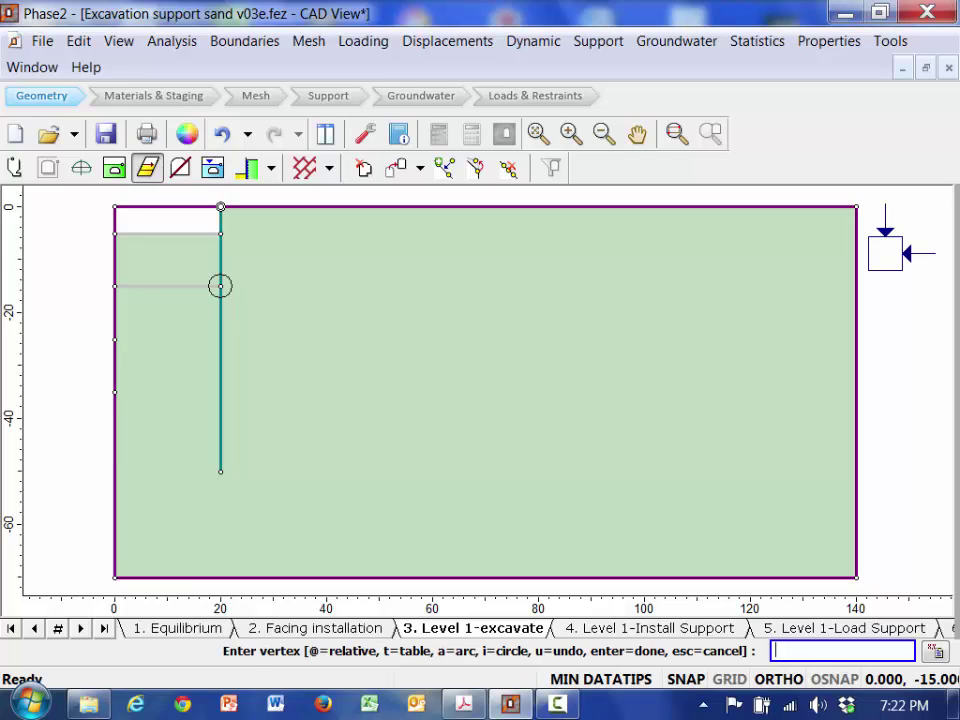
pyautogui.press('Return')
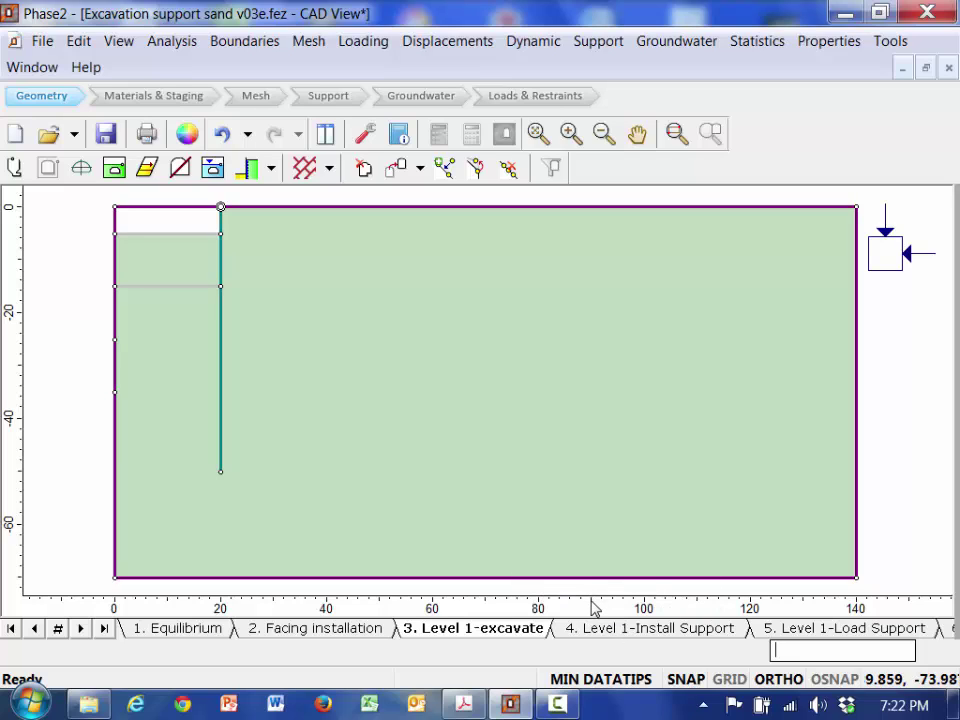
# Step: Check the excavated area from the Level 1-Install Support stage through the Level 2-Excavate stage
pyautogui.click(597, 630)
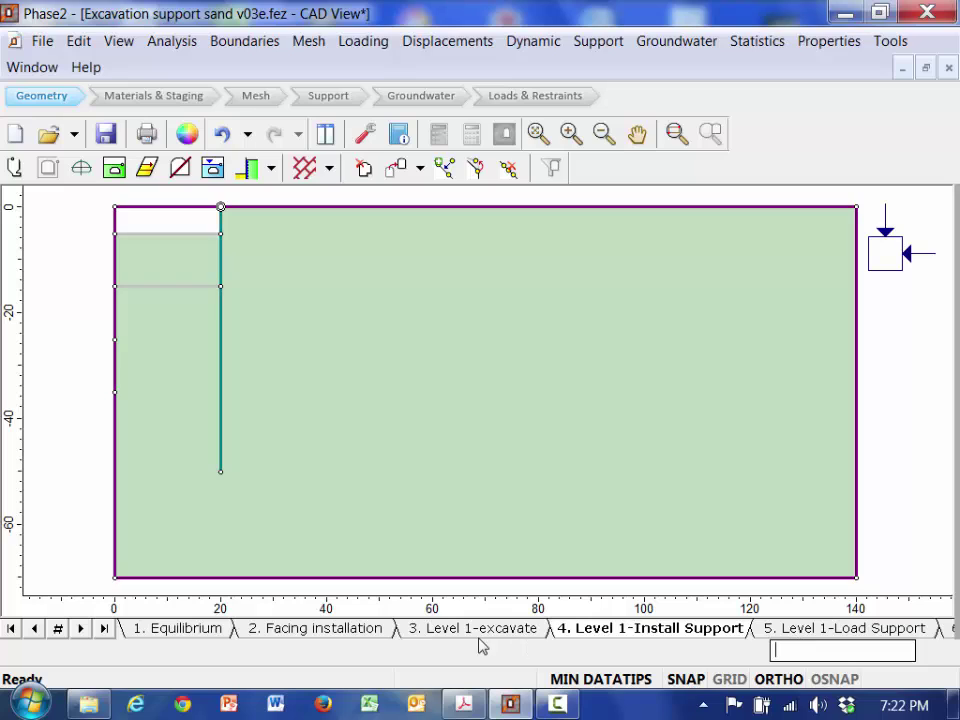
pyautogui.click(805, 633)
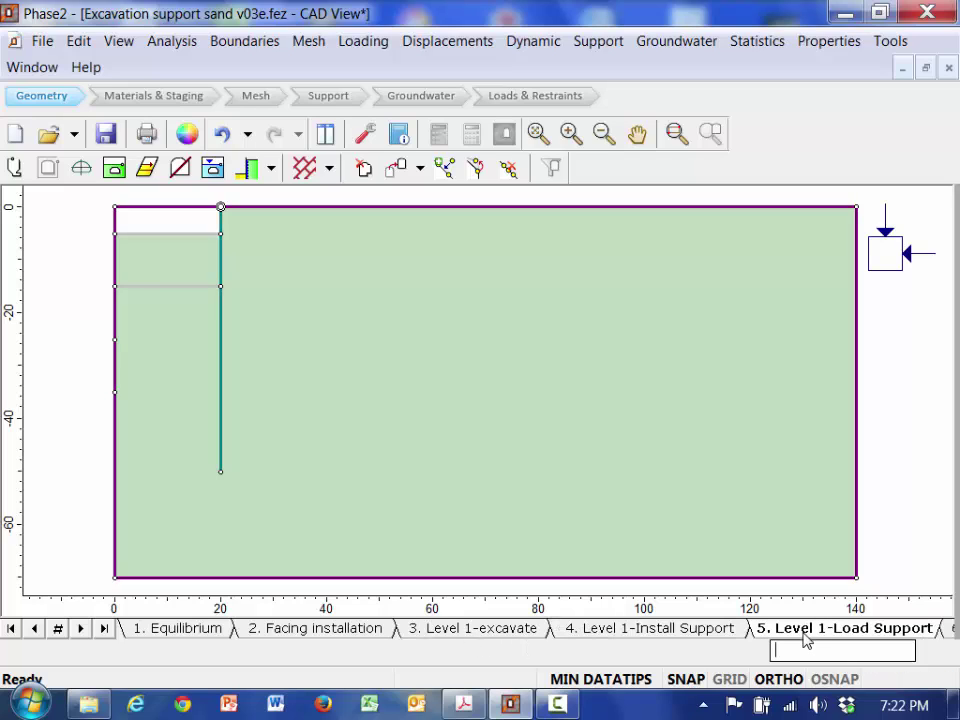
pyautogui.click(948, 630)
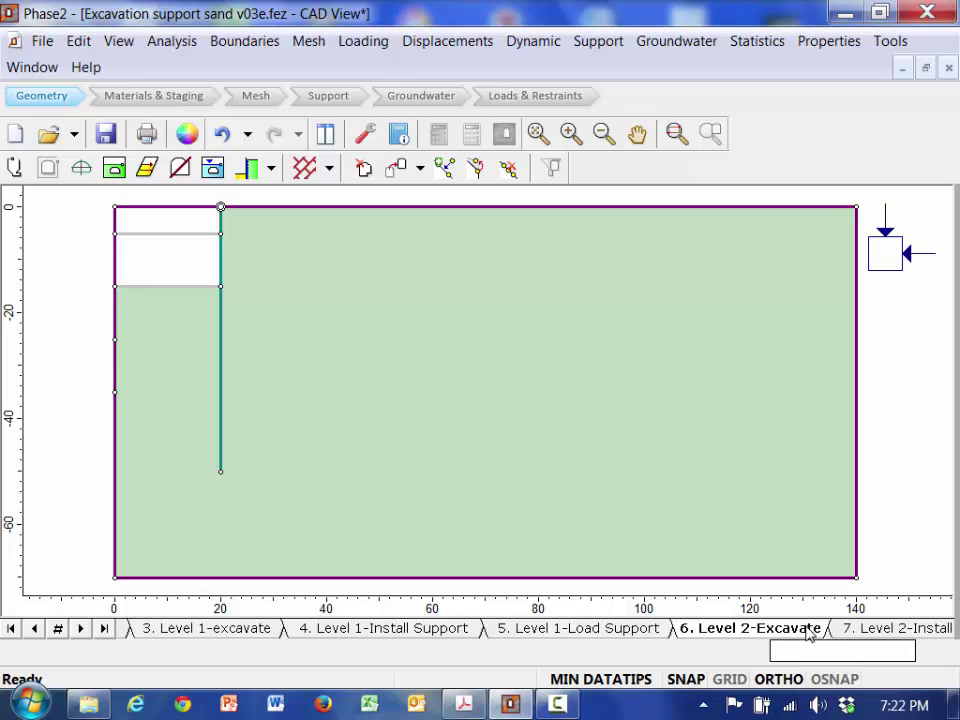
pyautogui.click(641, 632)
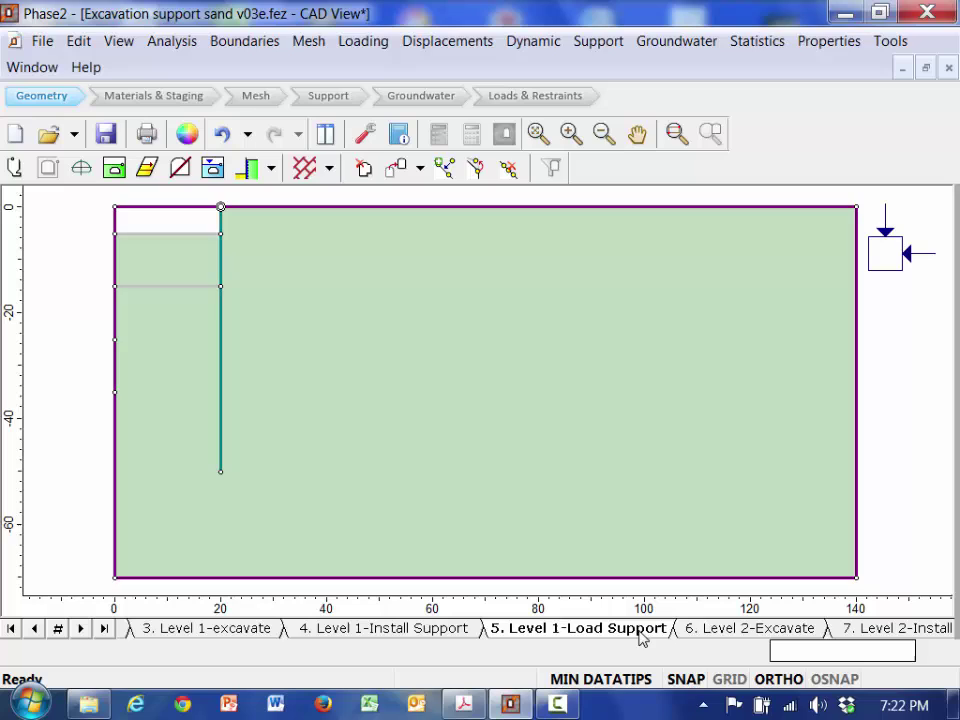
pyautogui.click(712, 630)
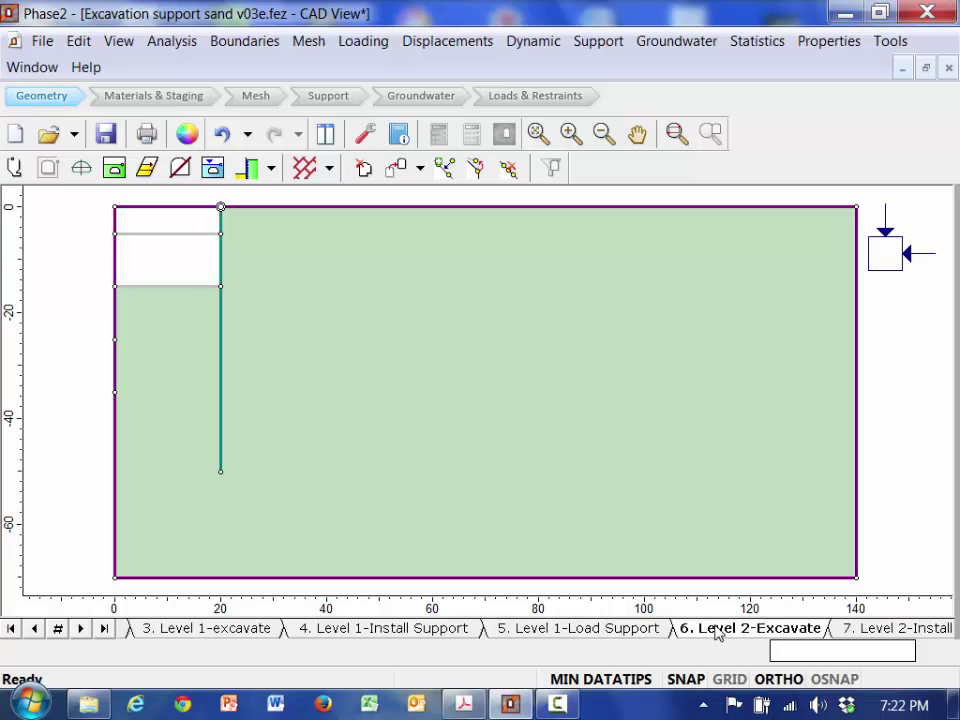
# Step: Add a stage boundary from (0, -25) to the sheet pile at (20, -25) in the Level 3-Excavate stage
pyautogui.click(912, 630)
pyautogui.click(917, 632)
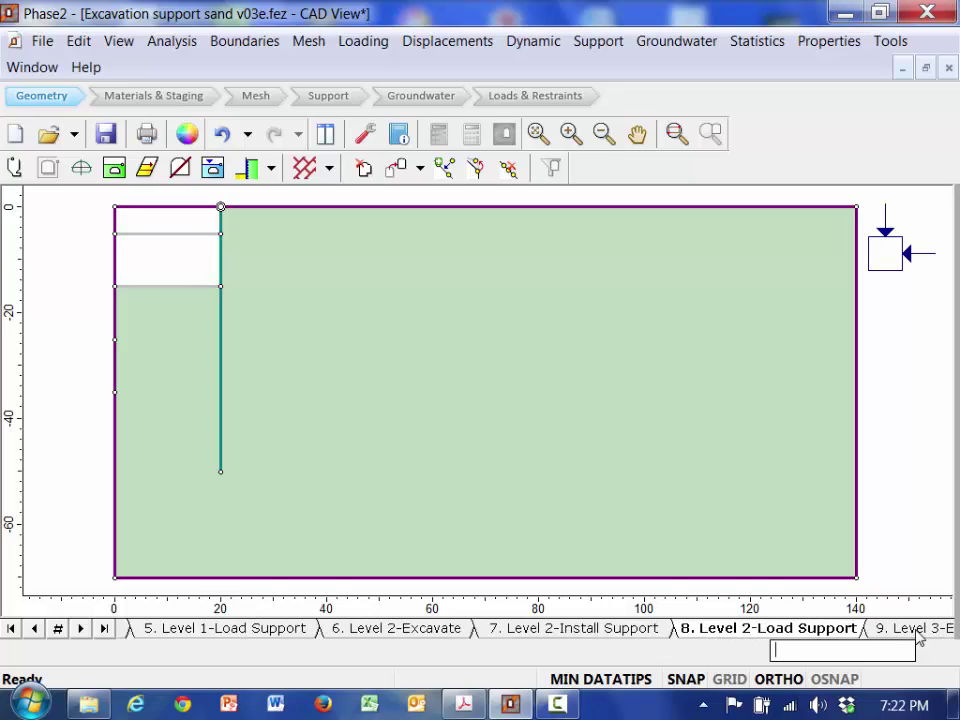
pyautogui.click(917, 632)
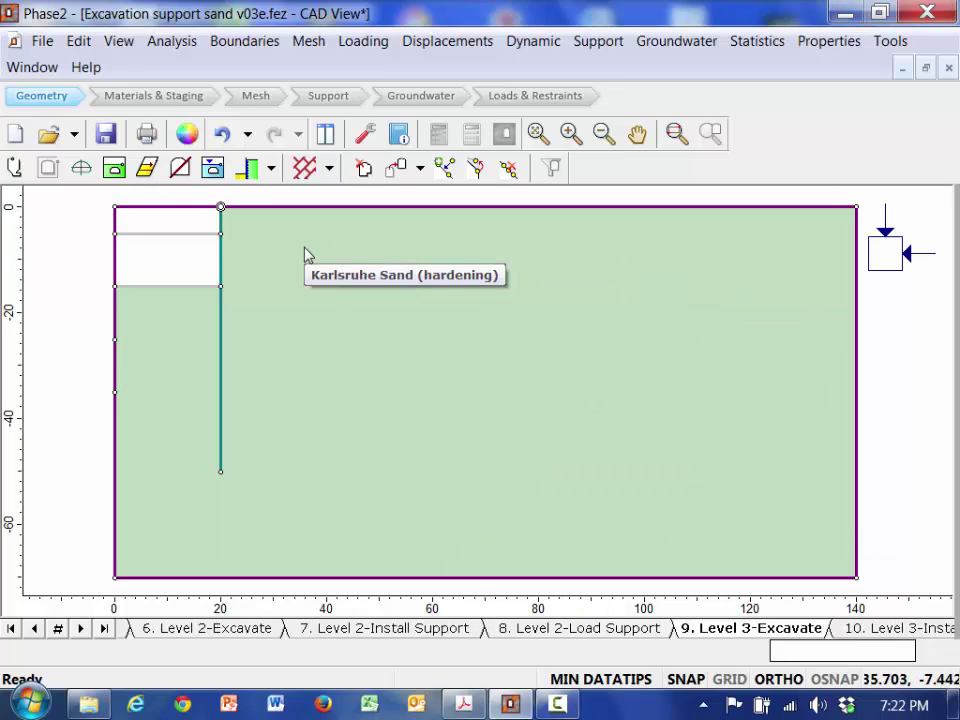
pyautogui.click(146, 168)
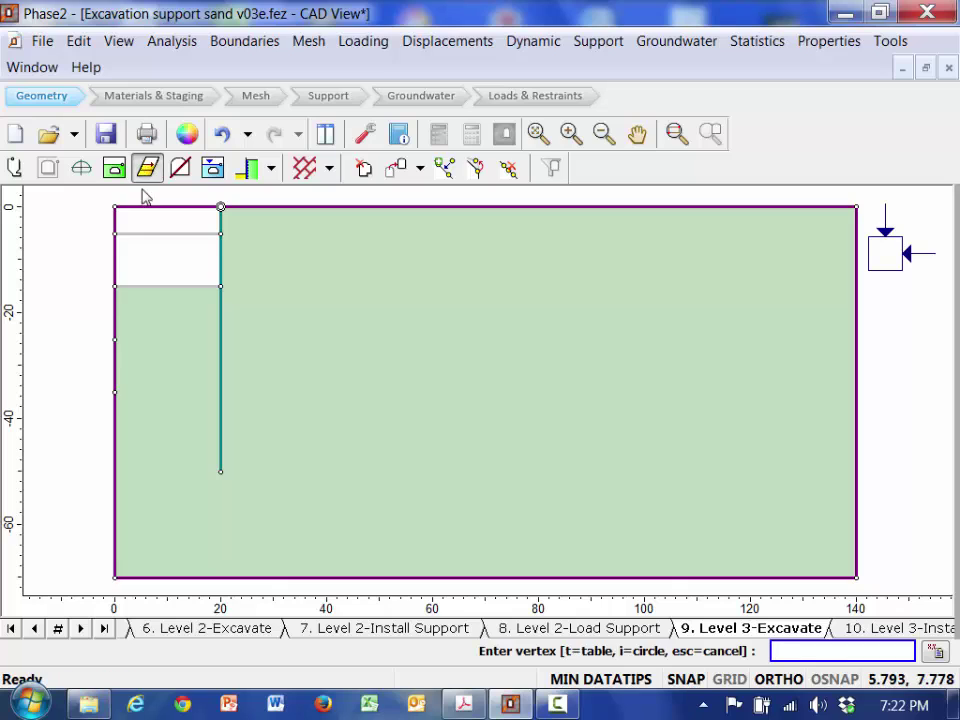
pyautogui.click(116, 339)
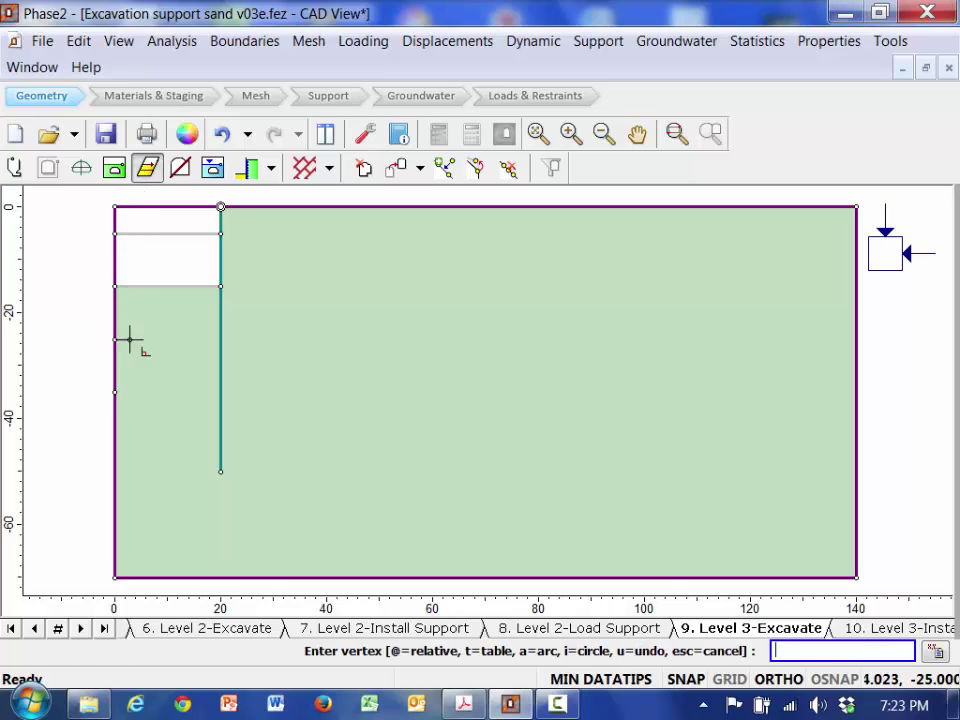
pyautogui.click(220, 339)
pyautogui.press('Return')
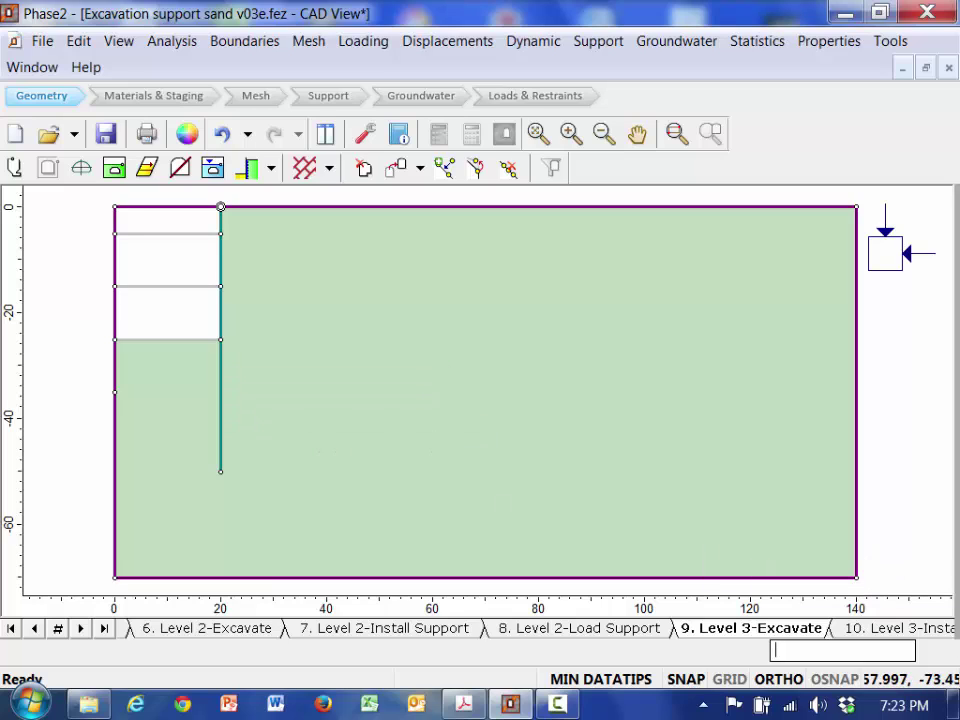
# Step: Add a stage boundary from (0, -35) to the sheet pile at (20, -35) in the Level 4-Excavate stage
pyautogui.click(921, 628)
pyautogui.click(925, 630)
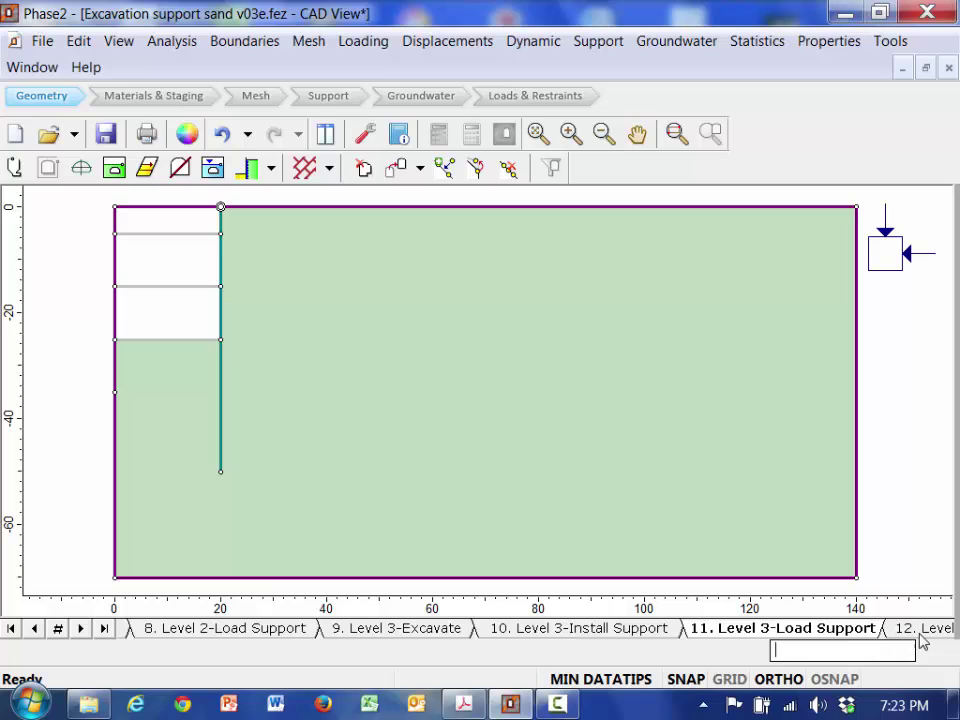
pyautogui.click(922, 632)
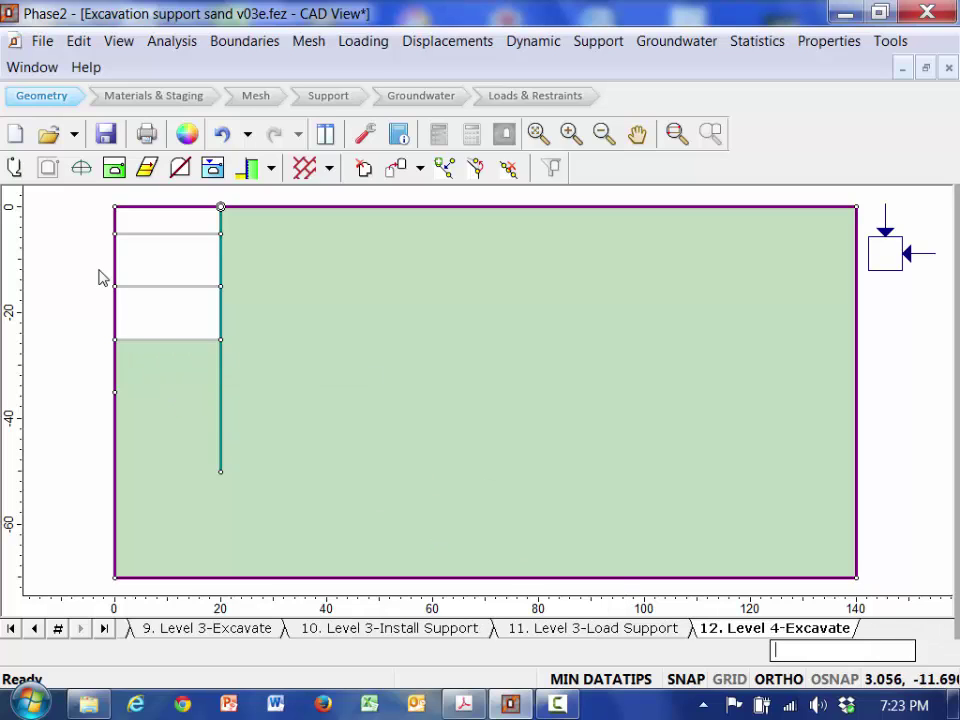
pyautogui.click(147, 172)
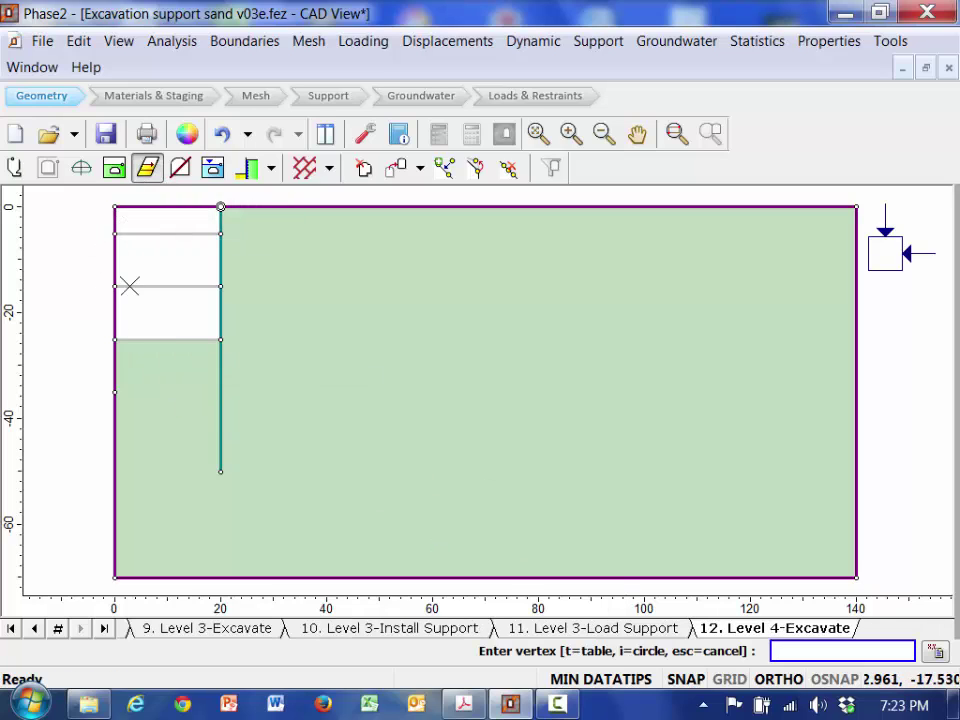
pyautogui.click(114, 392)
pyautogui.click(221, 392)
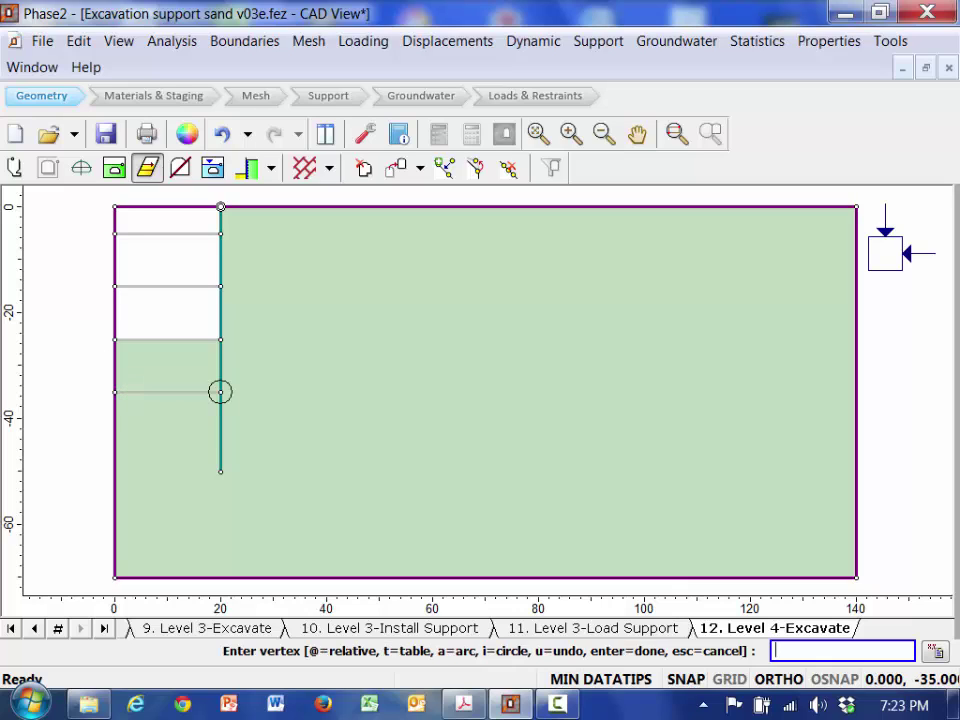
pyautogui.press('Return')
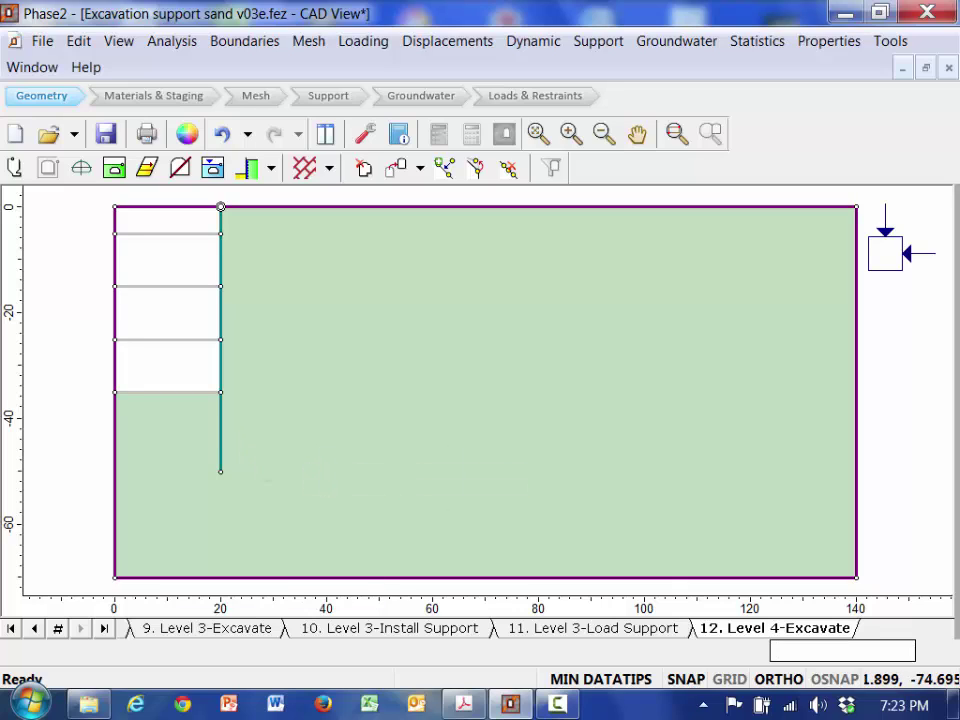
# Step: Review the wall and excavation sequence stage by stage from Equilibrium to Level 1-Load Support
pyautogui.click(12, 628)
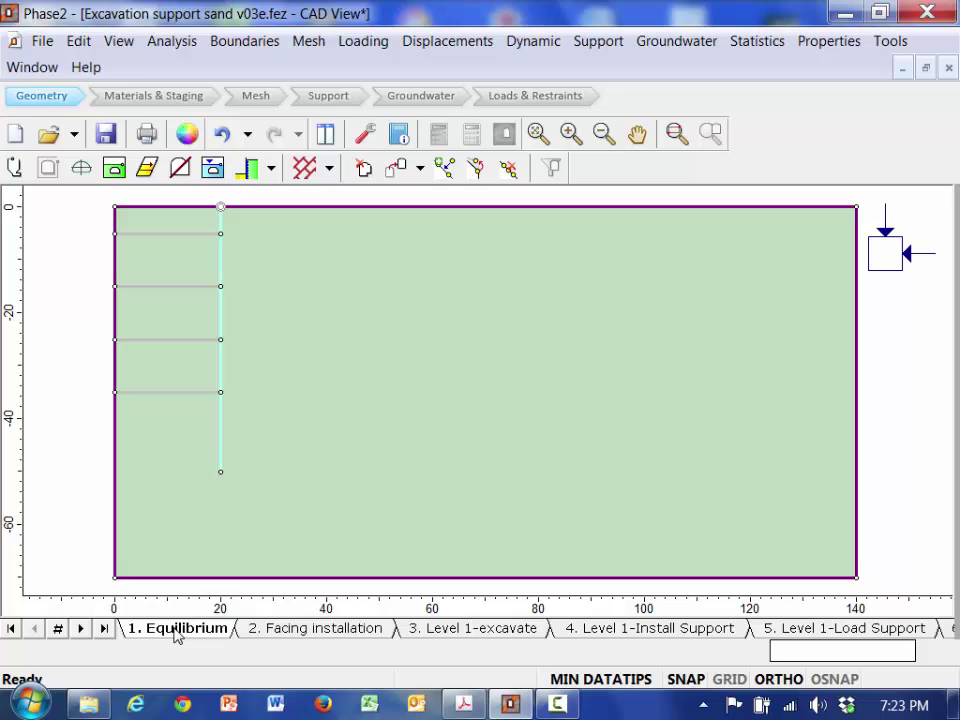
pyautogui.click(294, 636)
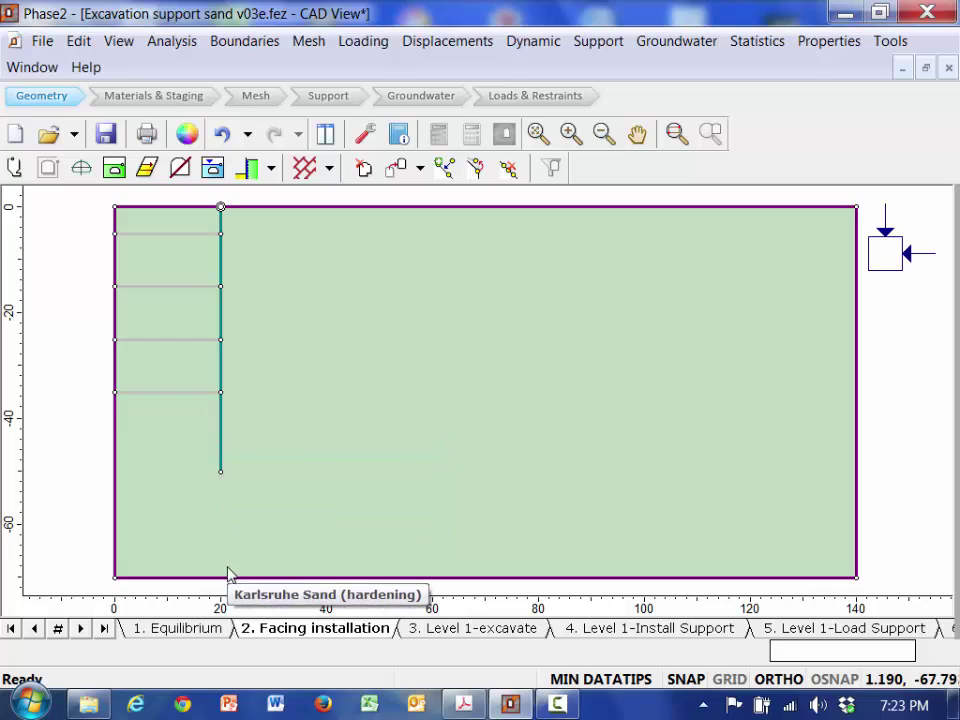
pyautogui.click(443, 632)
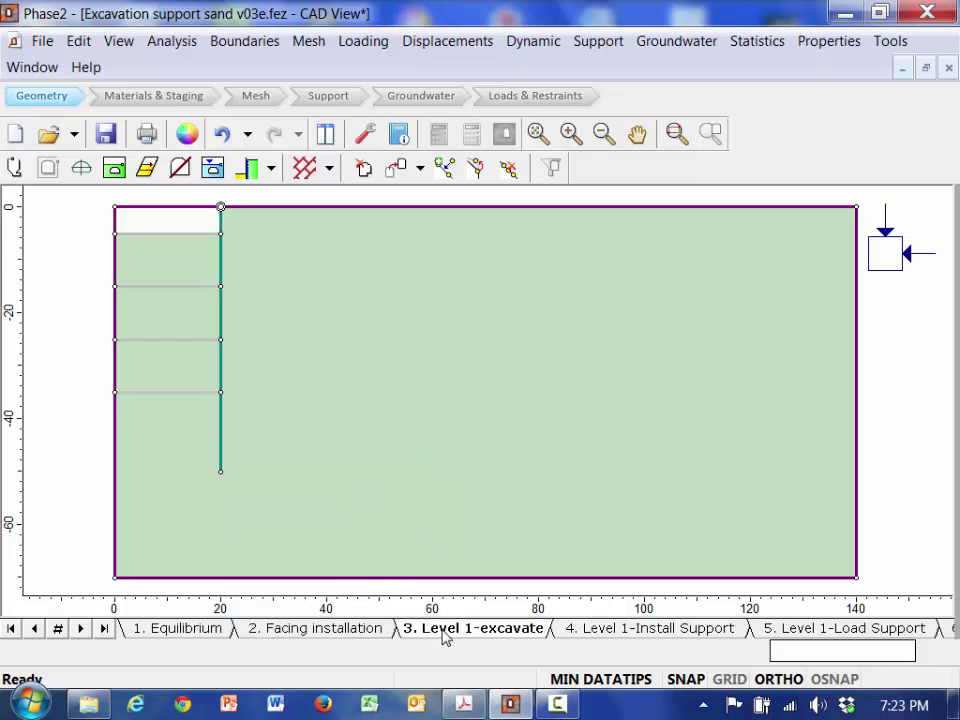
pyautogui.click(604, 630)
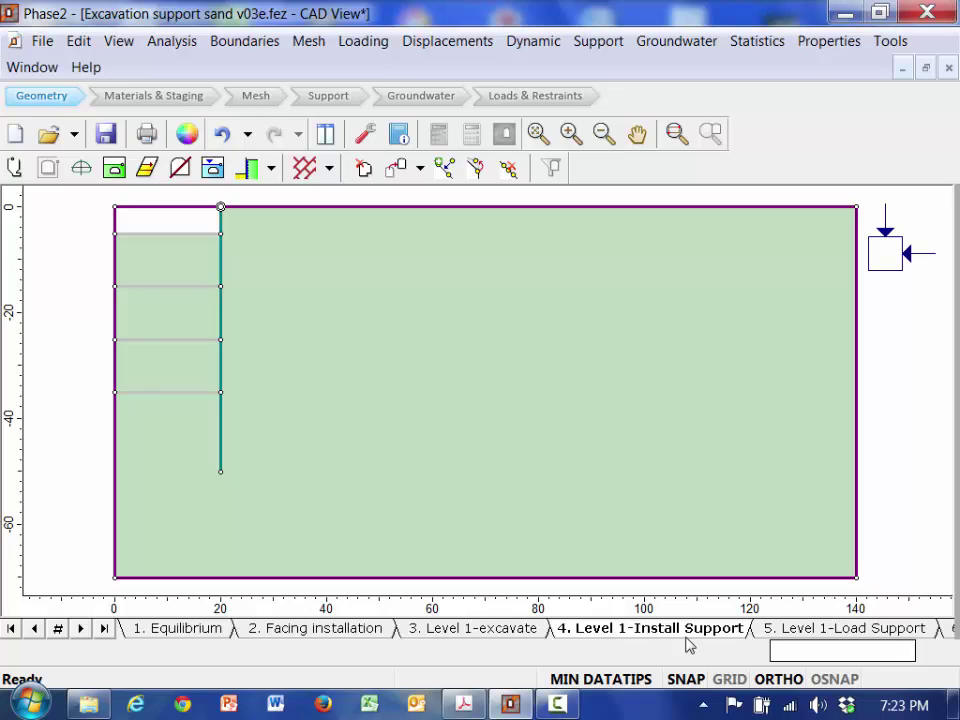
pyautogui.click(794, 636)
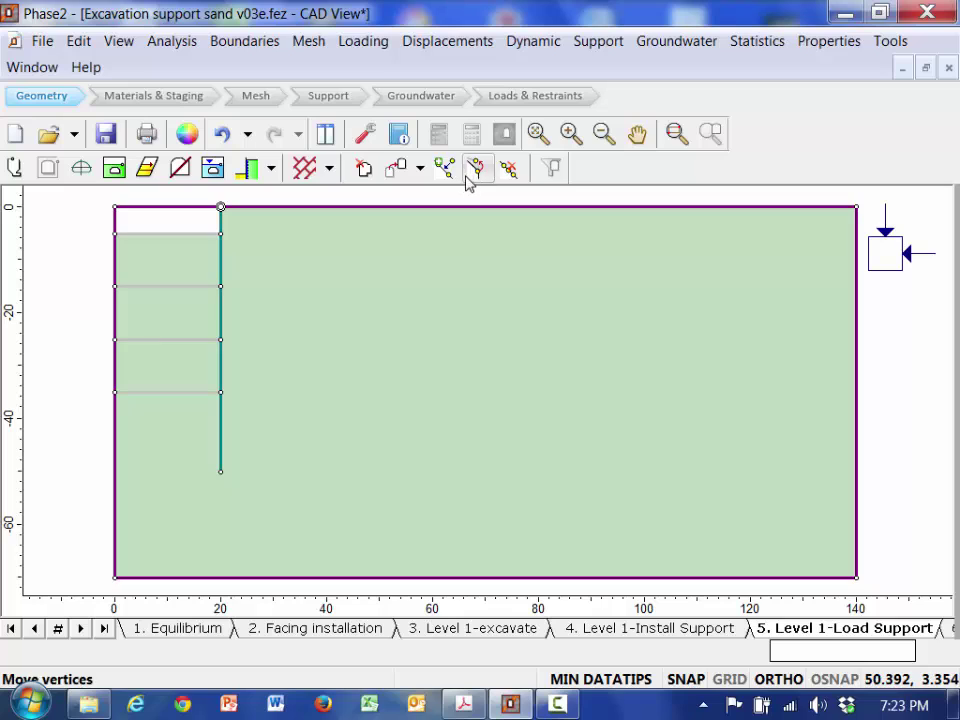
# Step: Discretize the boundaries in the mesh setup with advanced mesh regions disabled, and display the Equilibrium stage
pyautogui.click(330, 96)
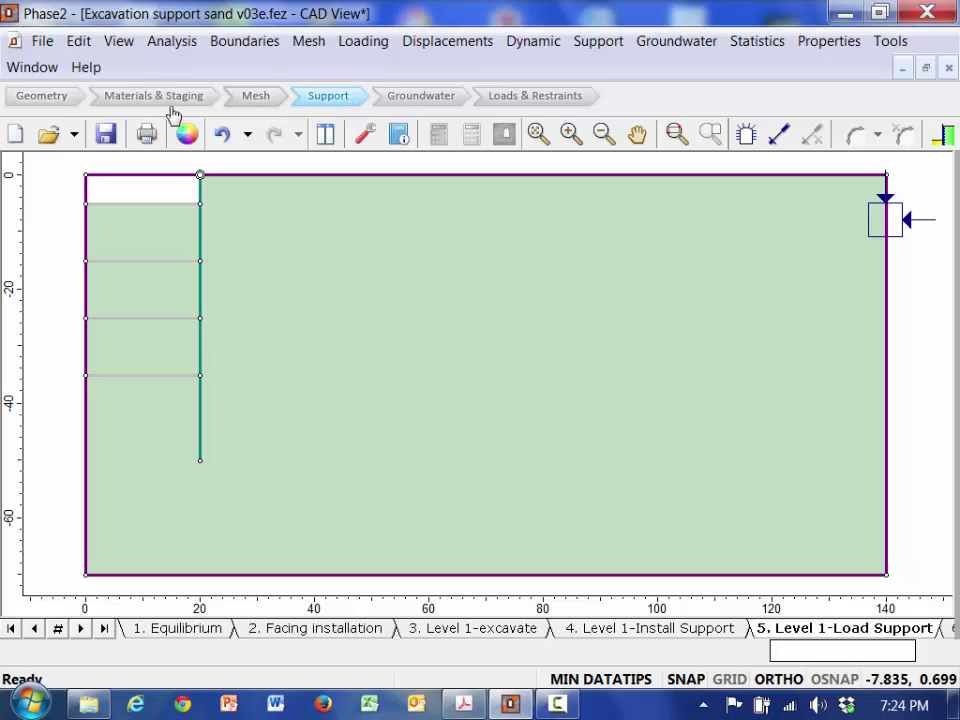
pyautogui.click(263, 100)
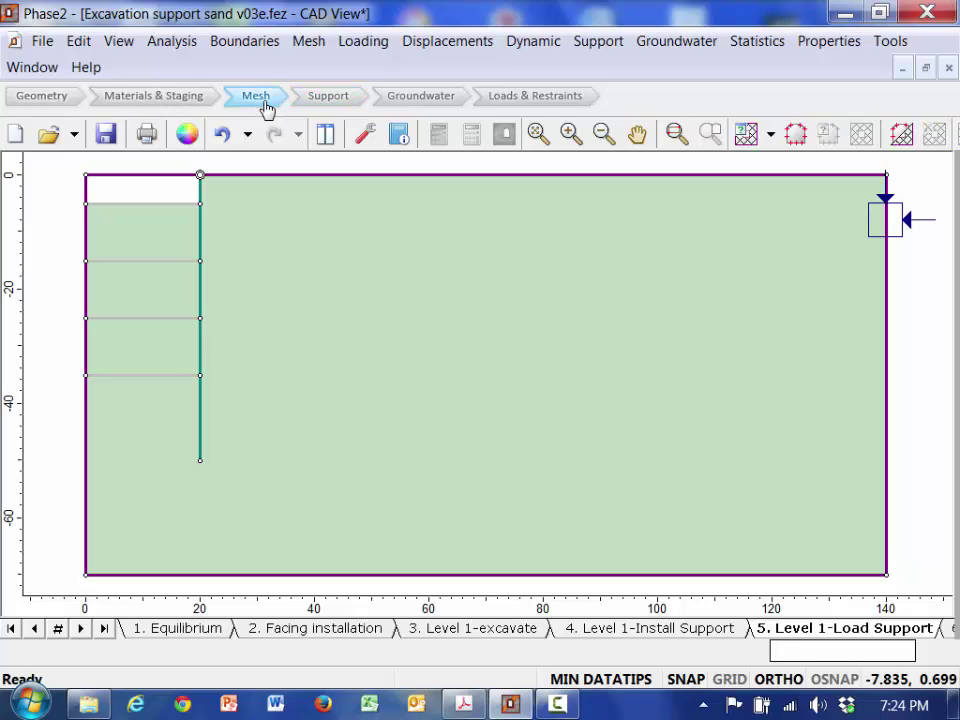
pyautogui.click(747, 140)
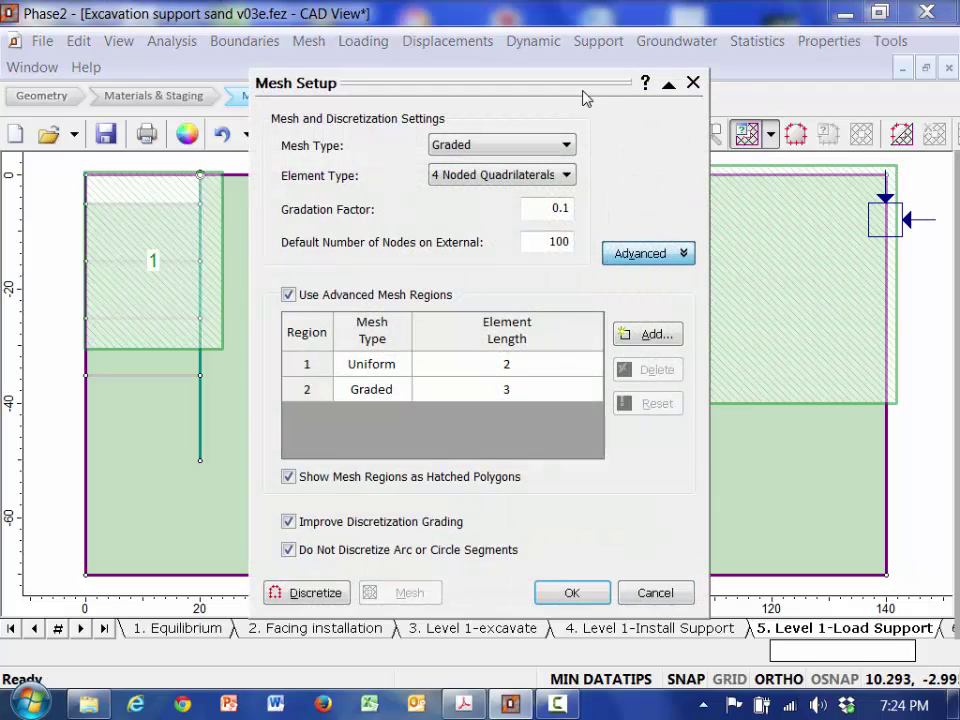
pyautogui.click(289, 295)
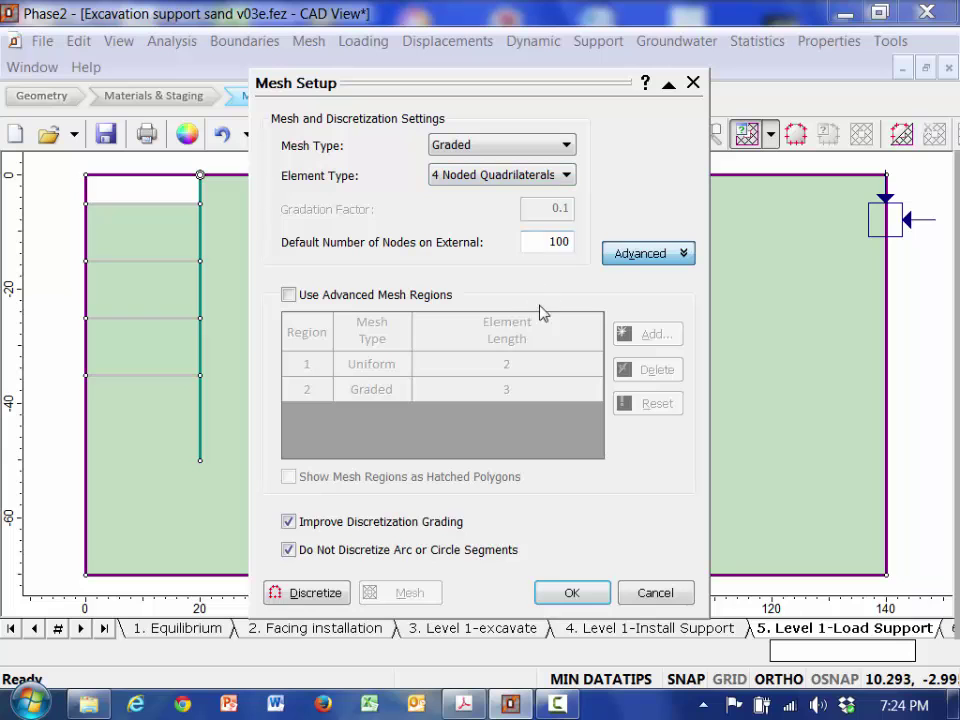
pyautogui.moveTo(462, 89); pyautogui.dragTo(538, 66)
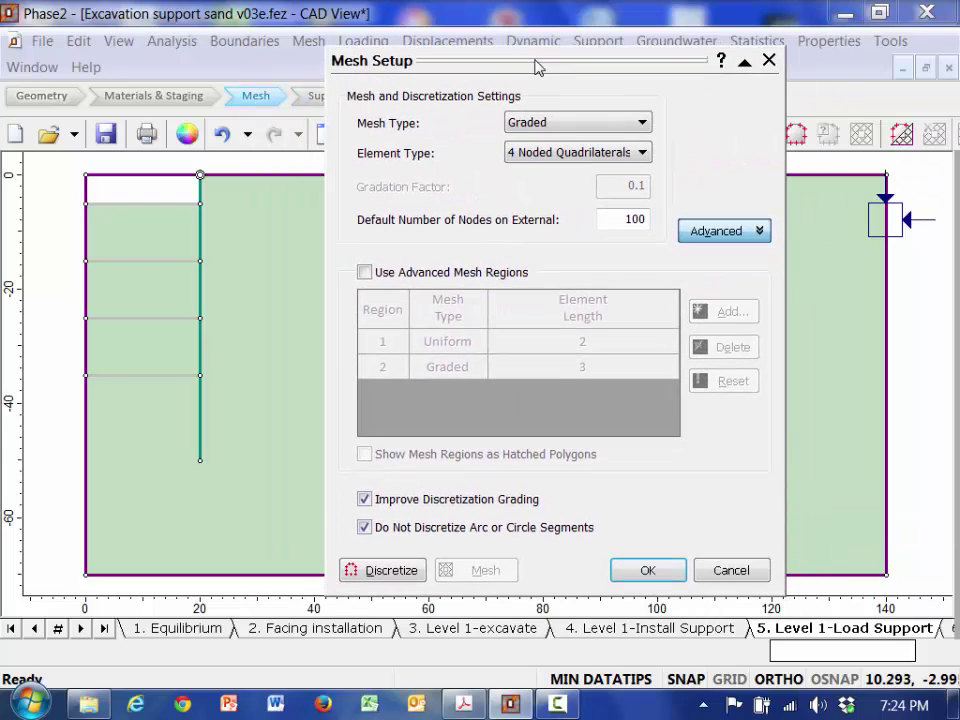
pyautogui.click(373, 572)
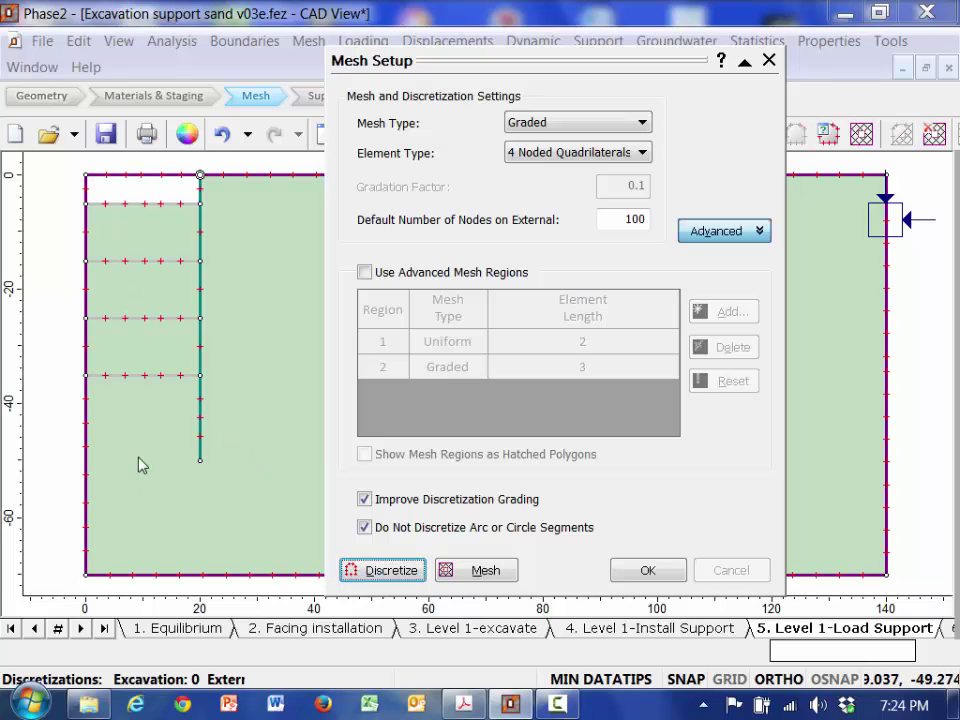
pyautogui.click(160, 635)
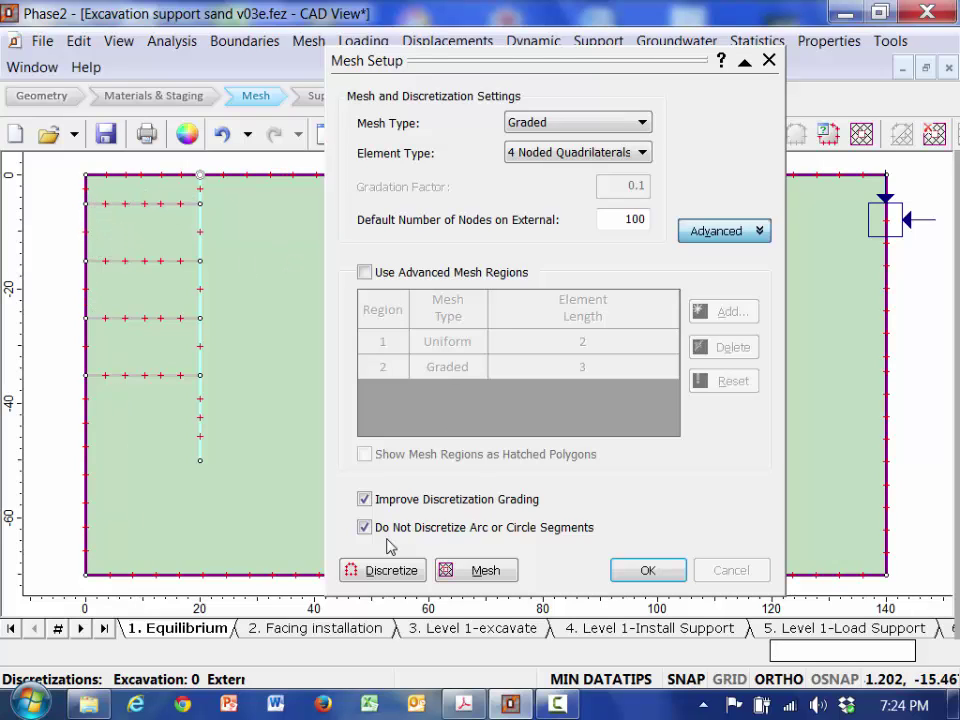
# Step: Set the default number of nodes on the external boundary to 200 and rediscretize the boundaries
pyautogui.doubleClick(622, 218)
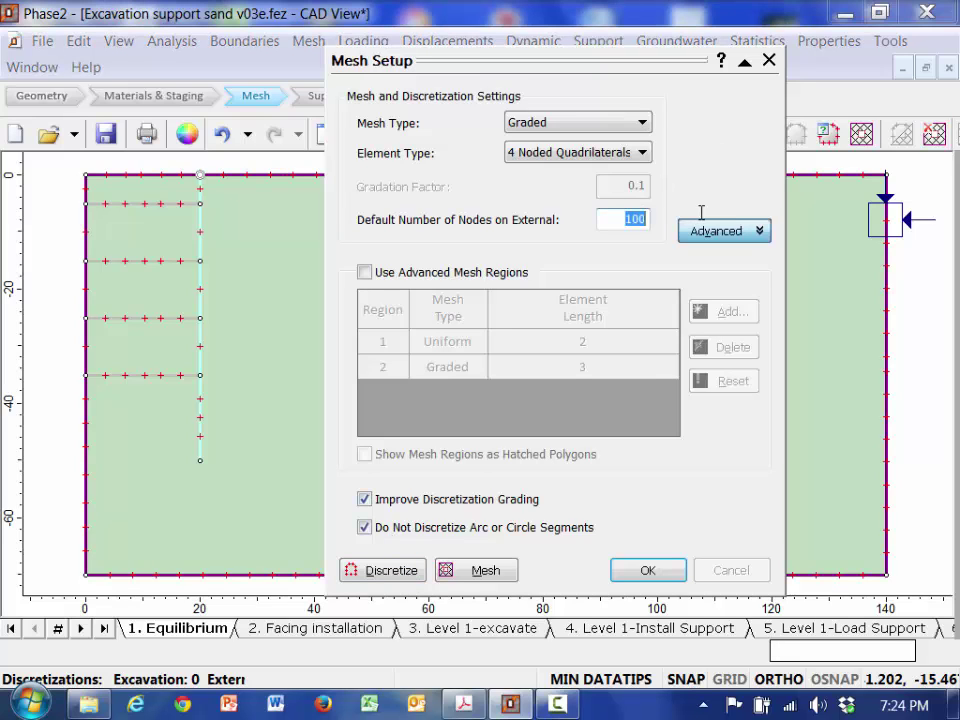
pyautogui.write('2')
pyautogui.click(378, 571)
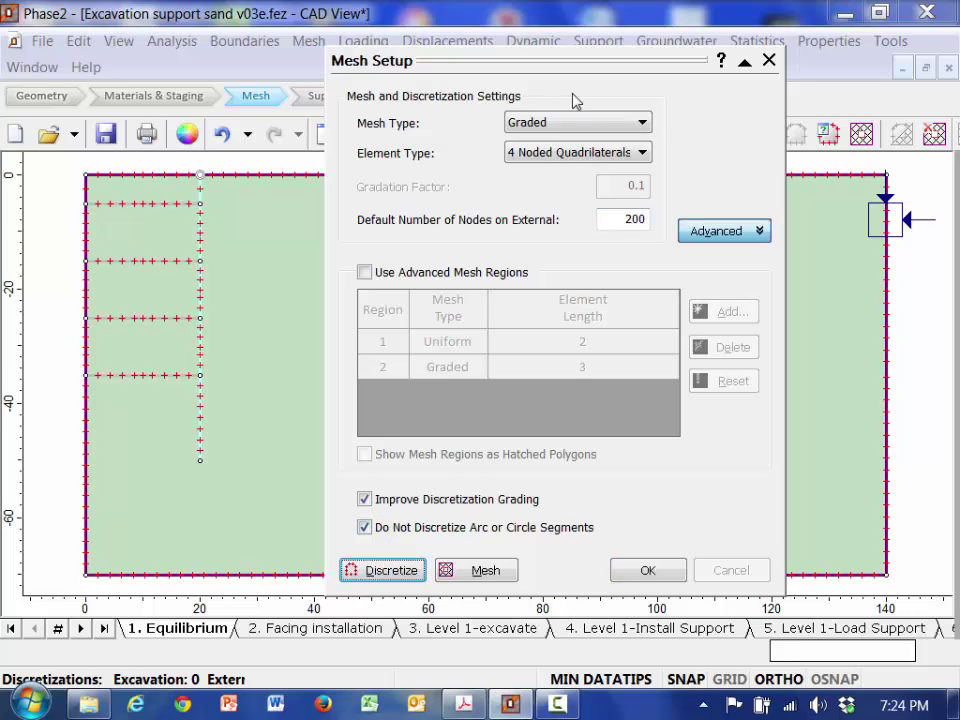
pyautogui.click(745, 62)
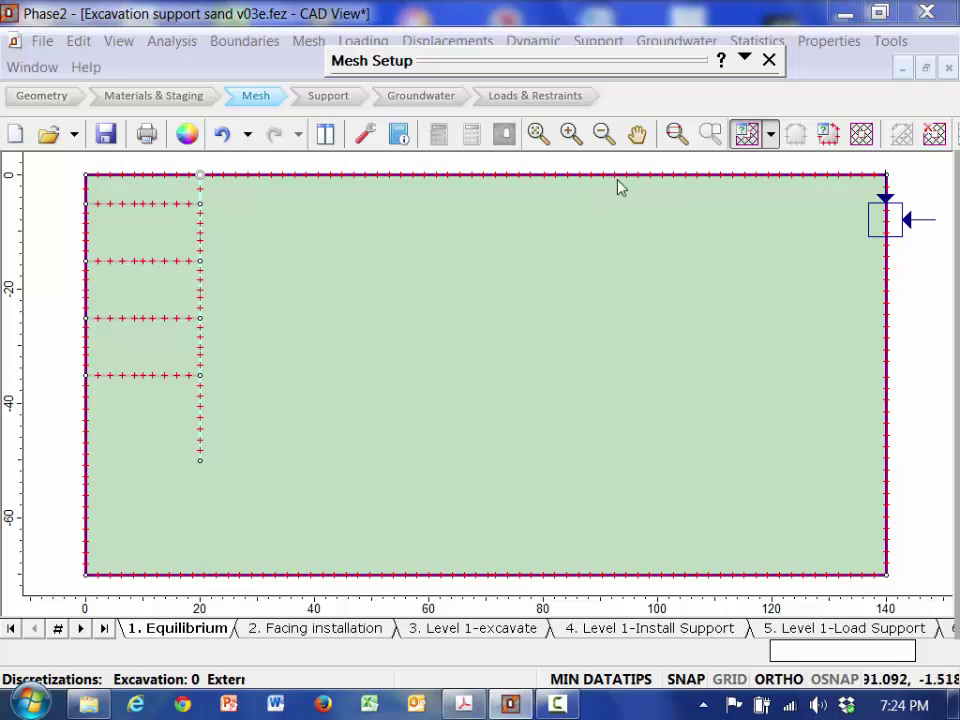
pyautogui.click(744, 61)
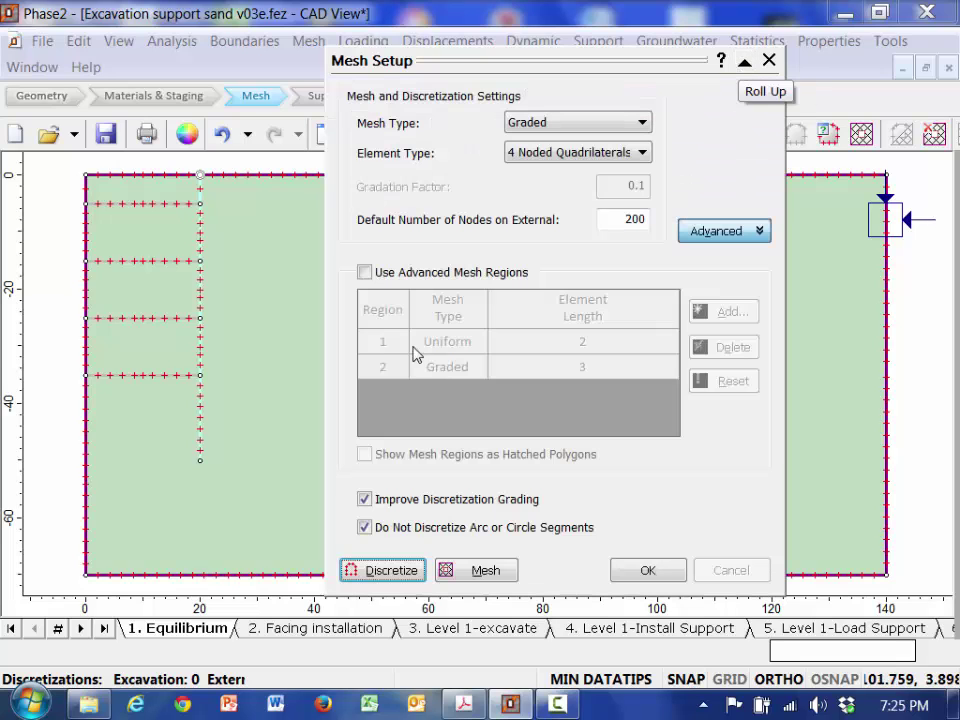
# Step: Set the default number of nodes on the external boundary back to 100 and discretize again
pyautogui.doubleClick(626, 218)
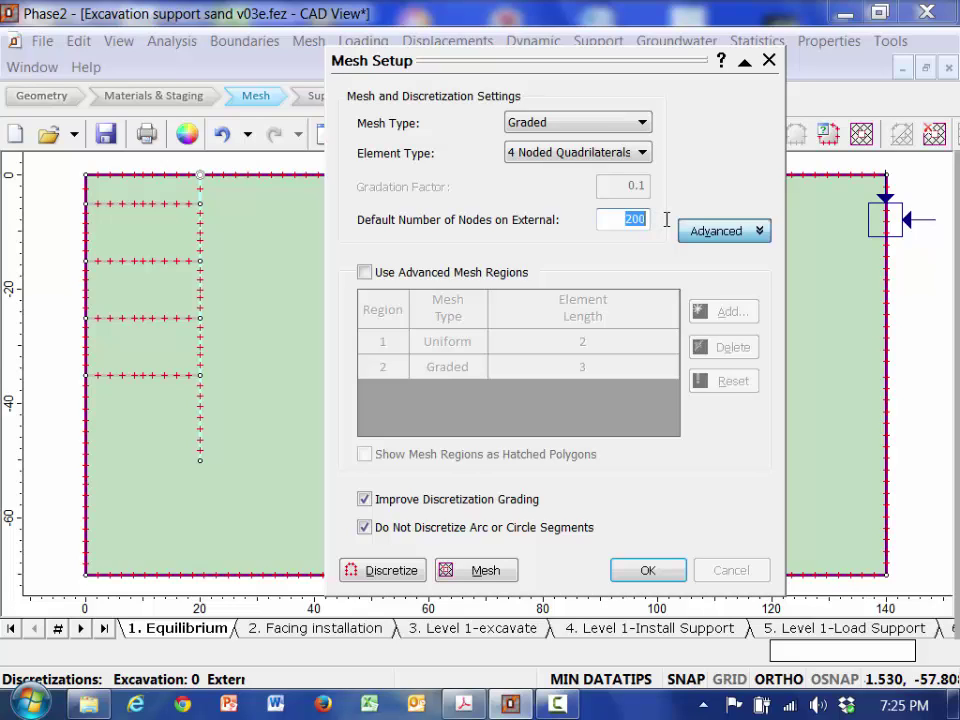
pyautogui.write('1')
pyautogui.click(390, 570)
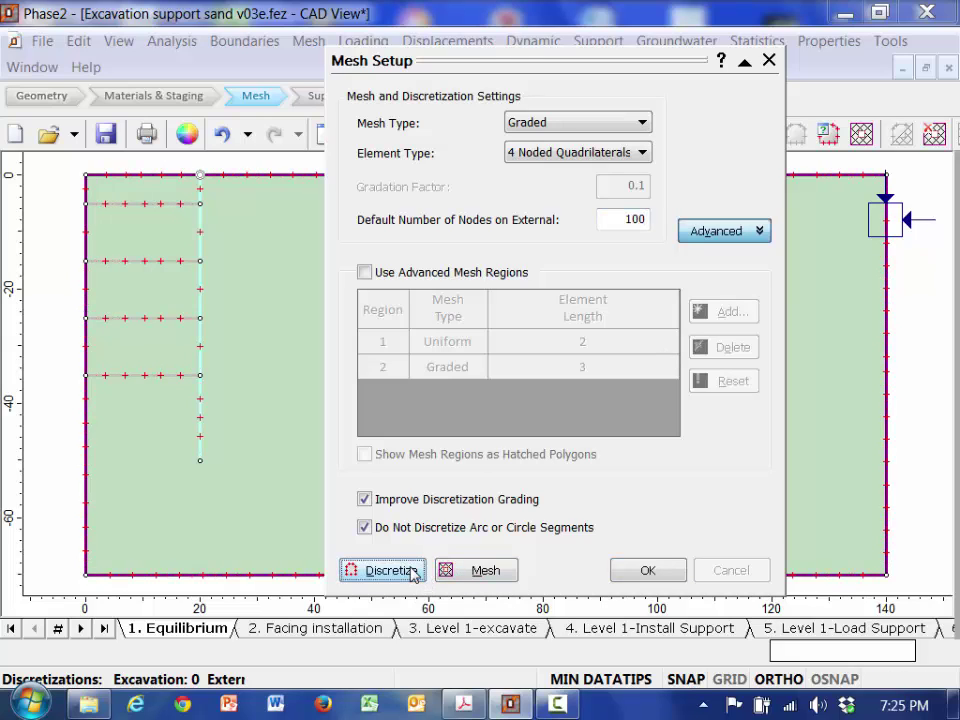
pyautogui.click(744, 62)
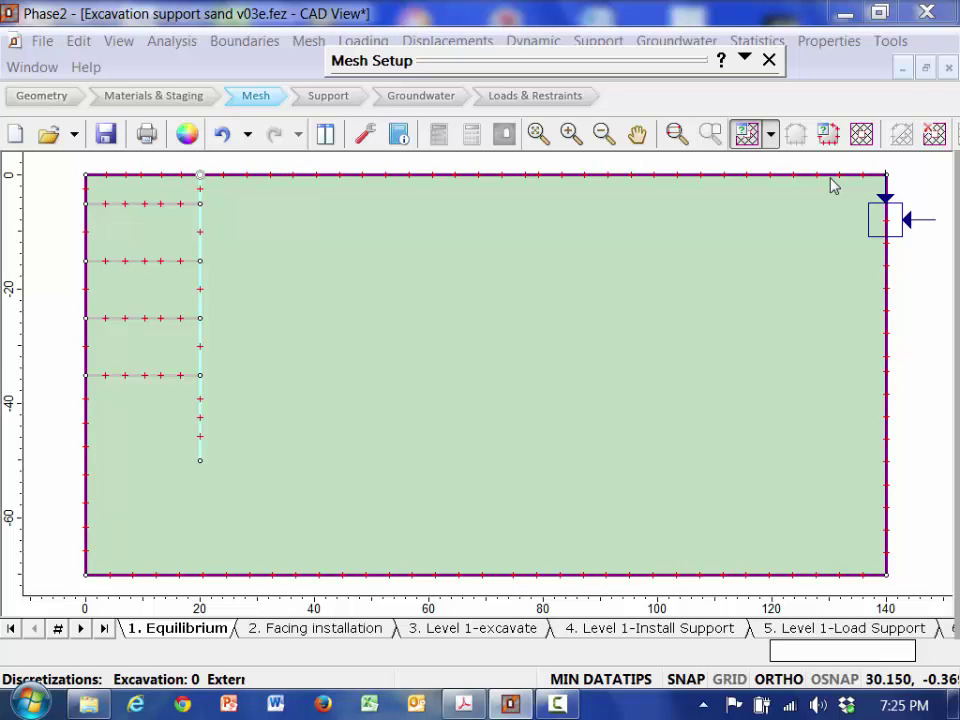
# Step: Reopen the mesh setup with its advanced options and enable the advanced mesh regions
pyautogui.click(770, 140)
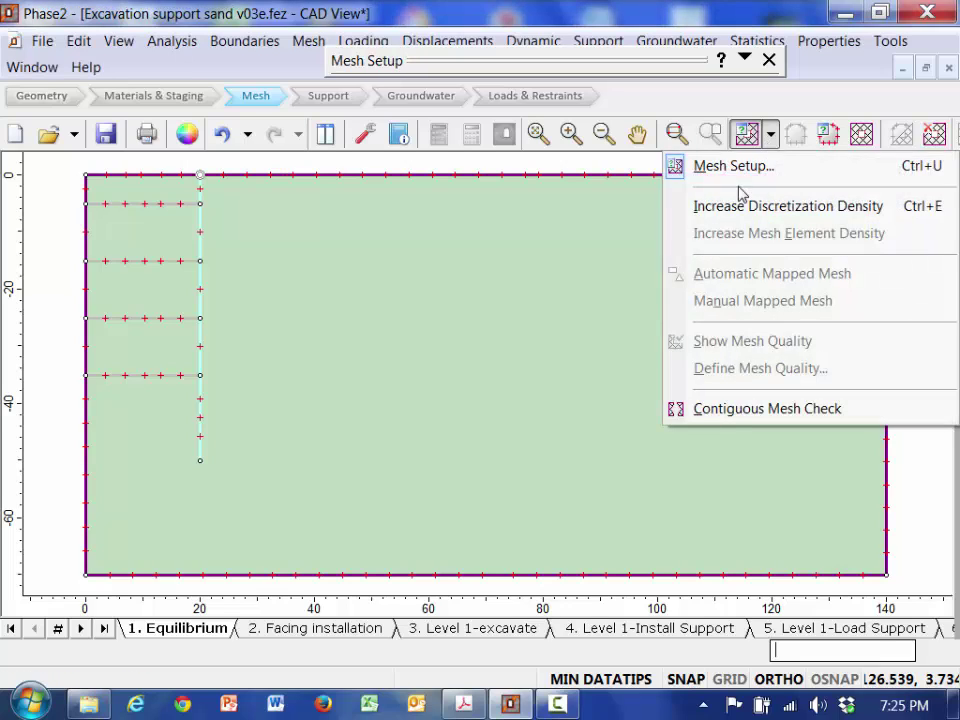
pyautogui.click(735, 167)
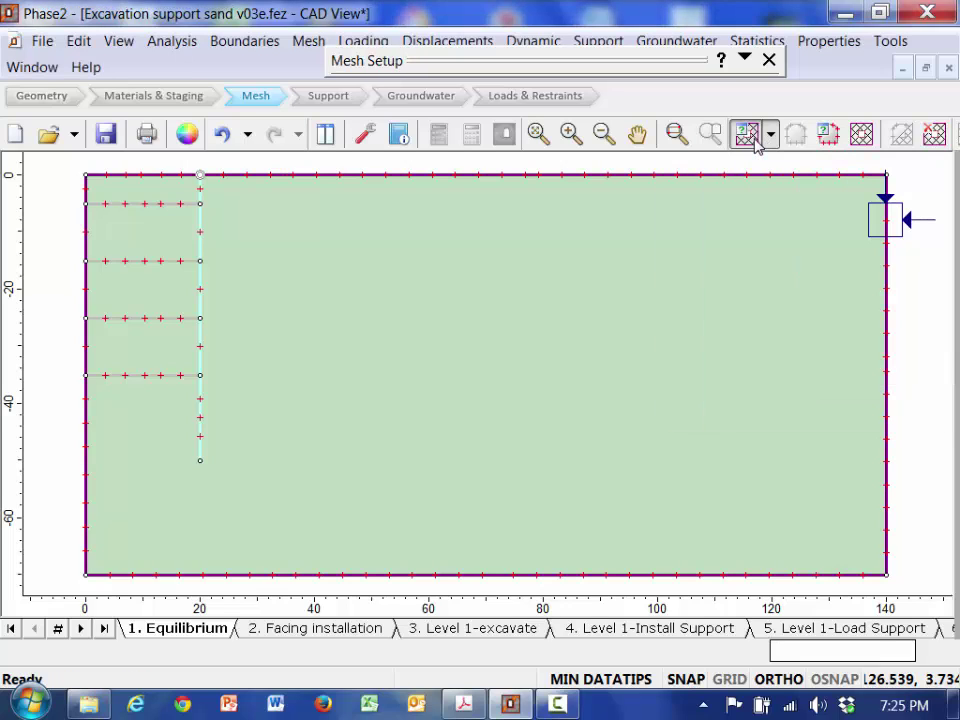
pyautogui.click(755, 143)
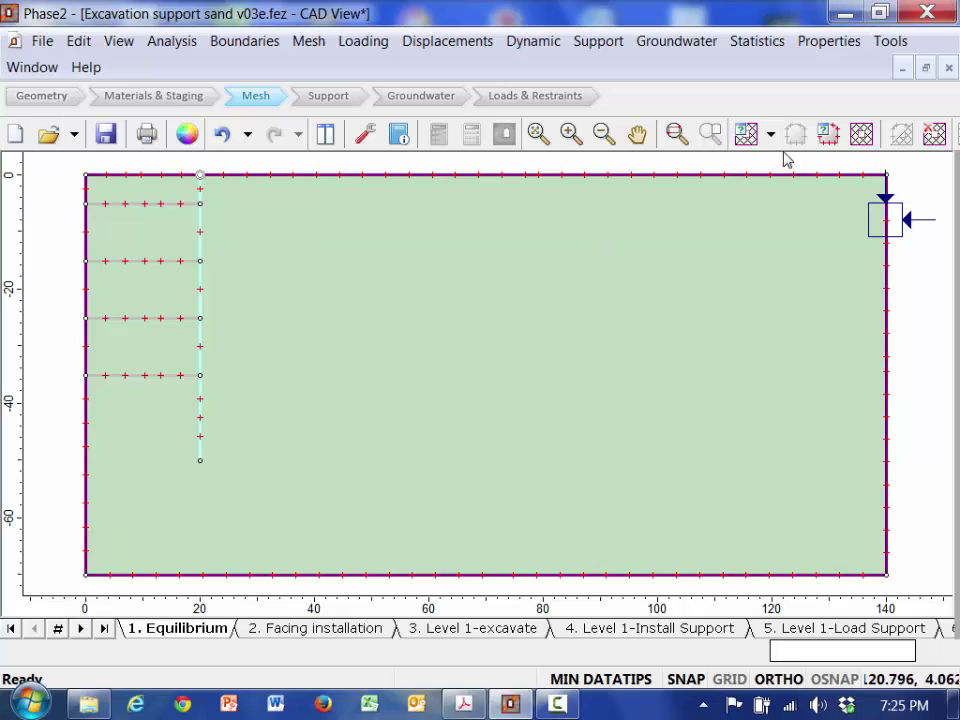
pyautogui.click(745, 135)
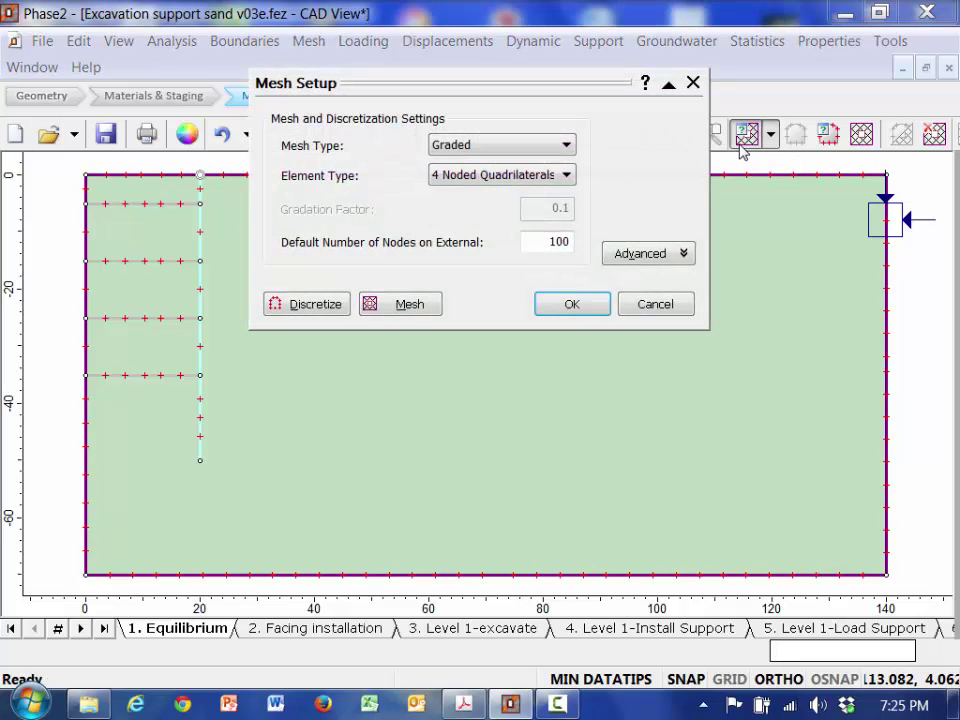
pyautogui.click(620, 254)
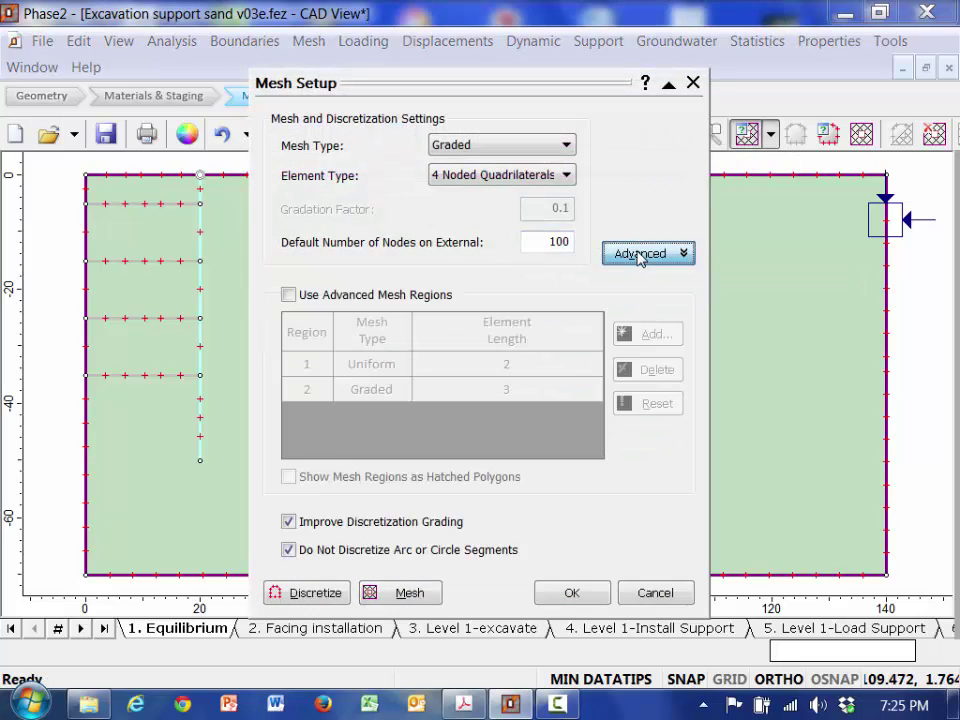
pyautogui.click(289, 295)
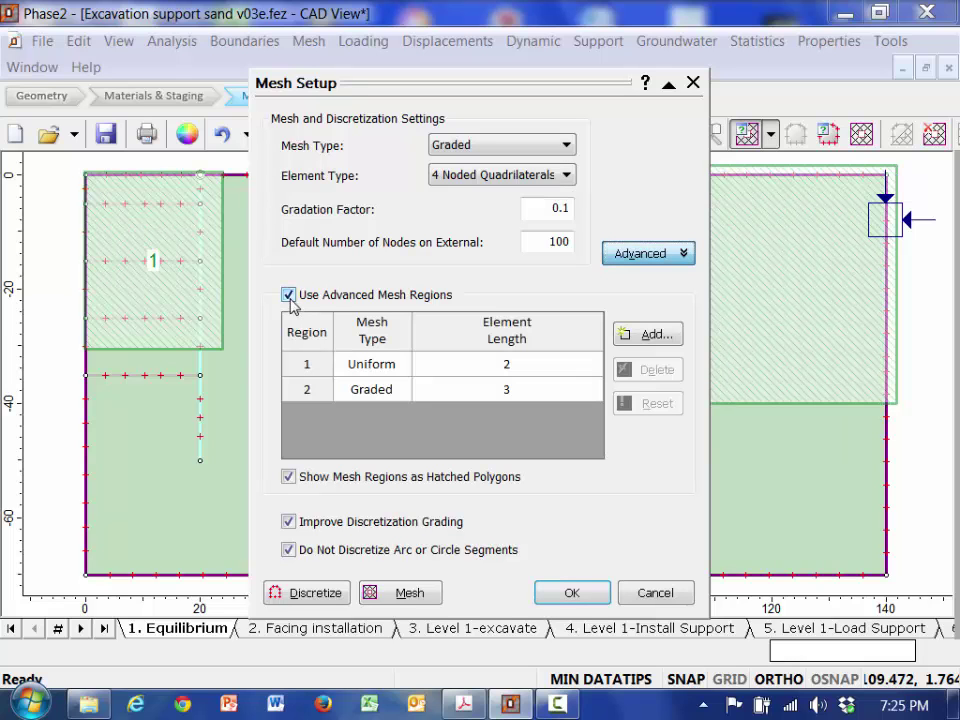
pyautogui.moveTo(475, 90); pyautogui.dragTo(659, 82)
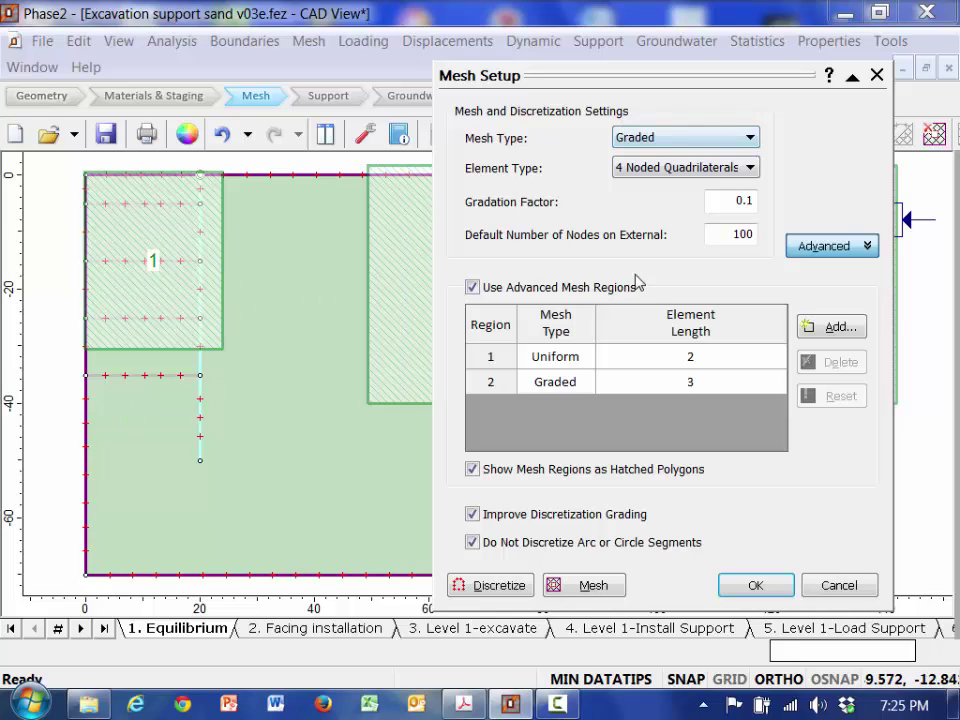
# Step: Discretize and mesh the model using the two advanced mesh regions, and examine the resulting mesh
pyautogui.click(633, 364)
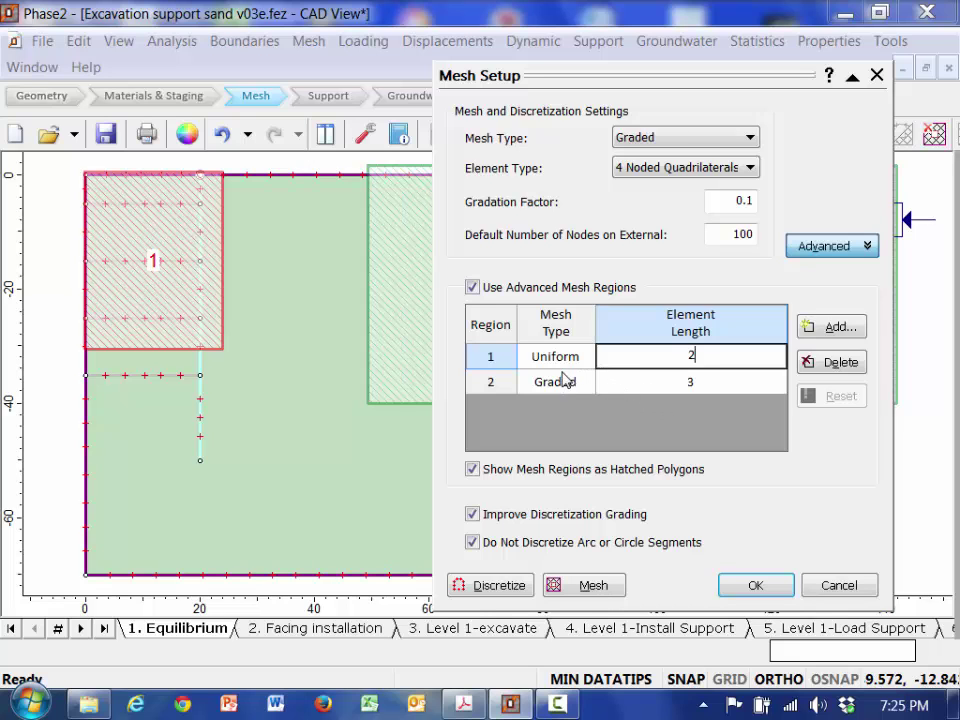
pyautogui.moveTo(586, 90); pyautogui.dragTo(438, 405)
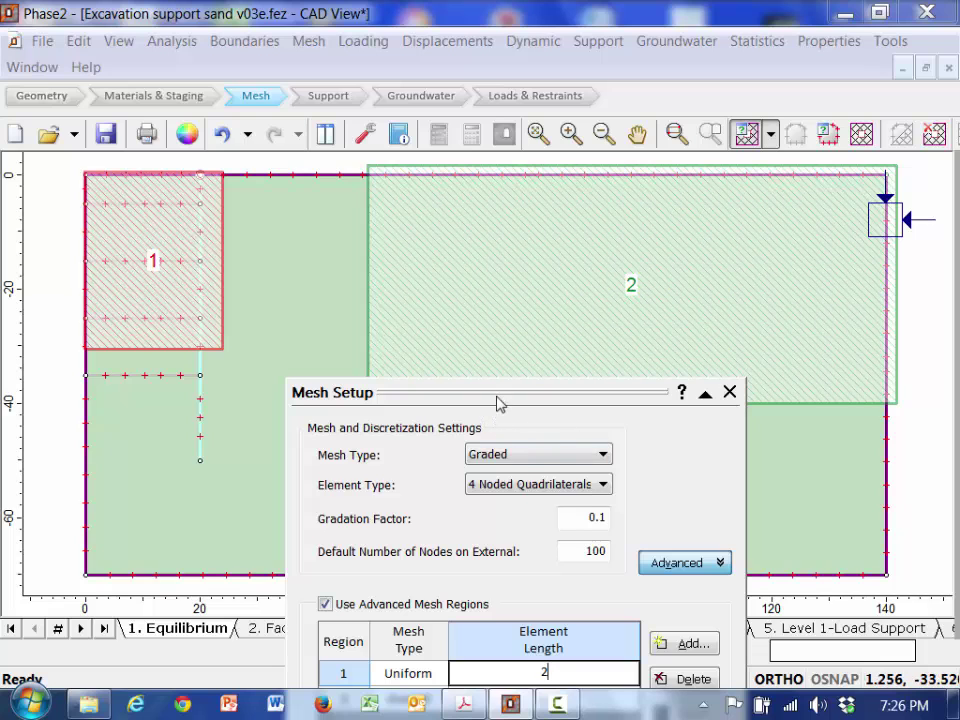
pyautogui.moveTo(498, 402); pyautogui.dragTo(487, 284)
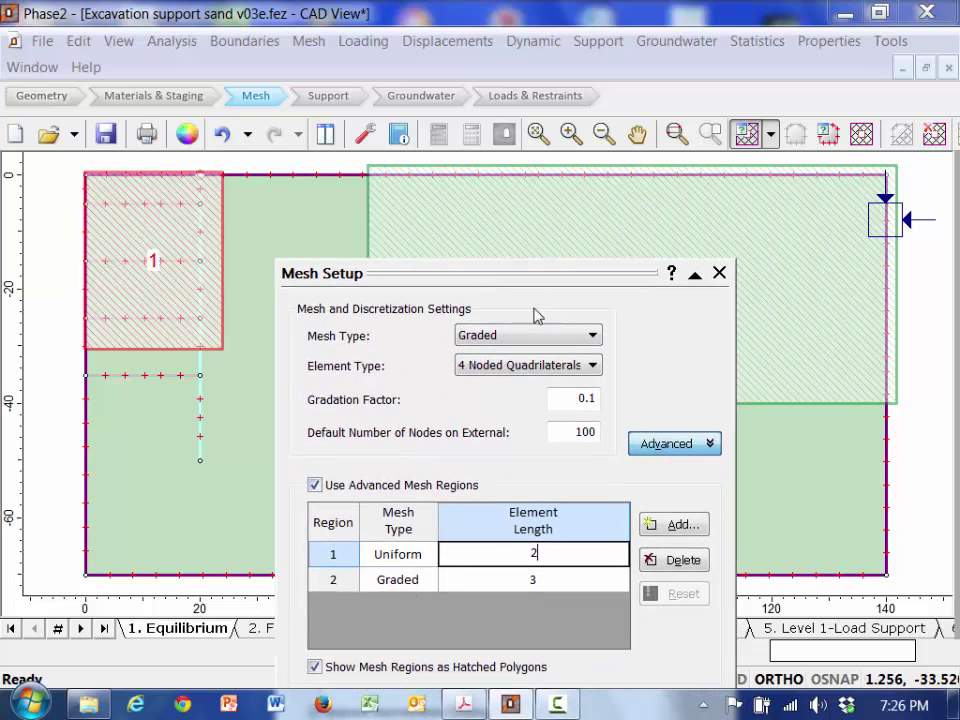
pyautogui.moveTo(534, 281); pyautogui.dragTo(535, 165)
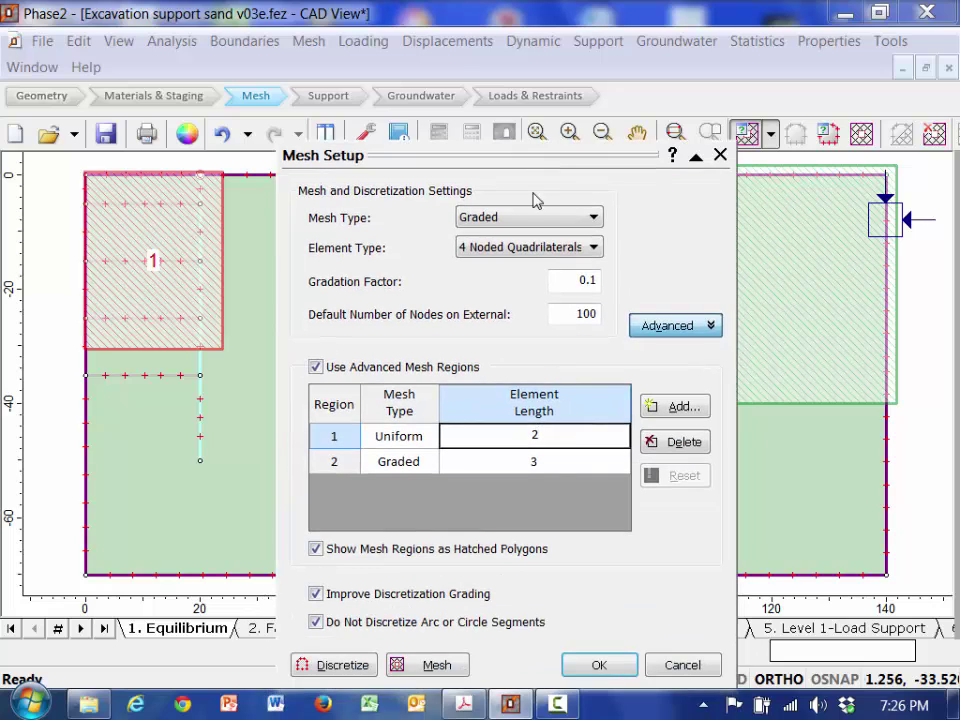
pyautogui.click(346, 667)
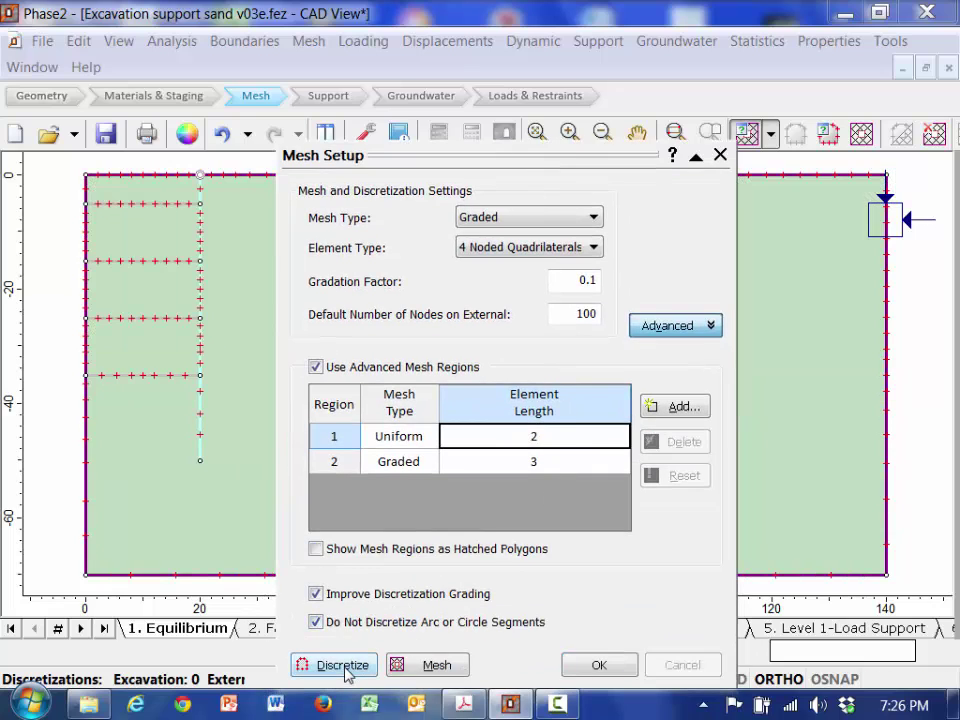
pyautogui.click(401, 670)
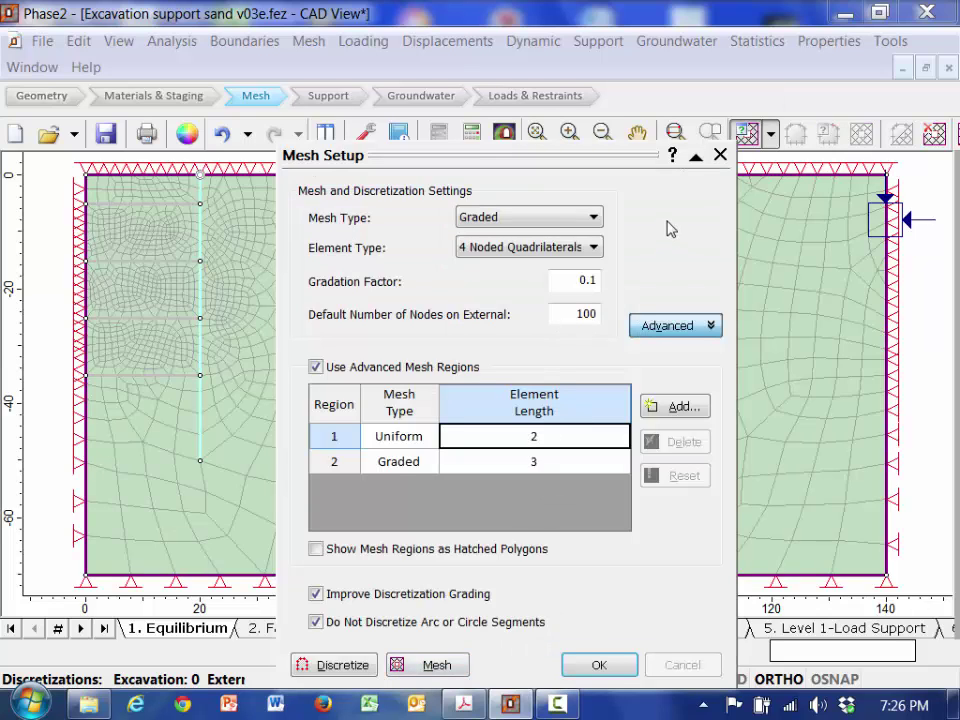
pyautogui.click(695, 155)
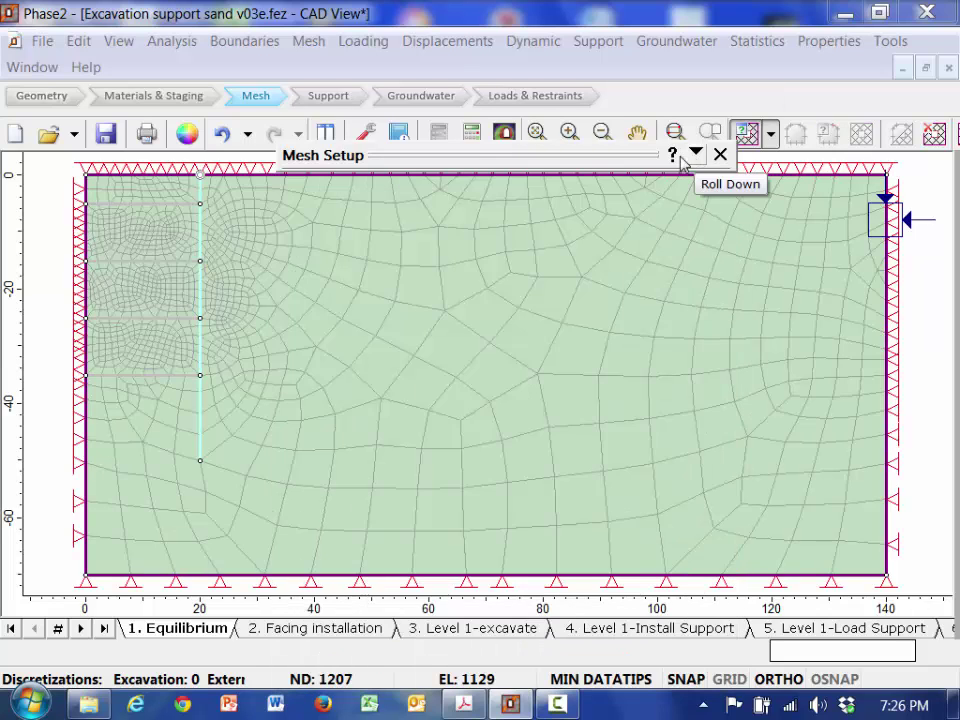
pyautogui.moveTo(638, 160); pyautogui.dragTo(677, 84)
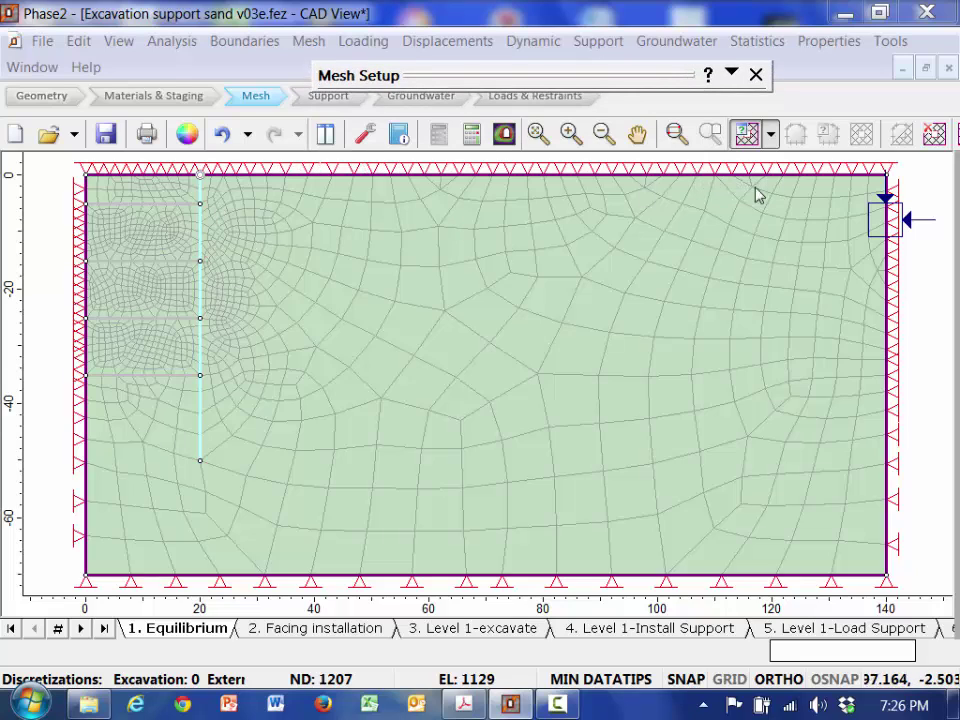
# Step: Disable the advanced mesh regions and regenerate the model's discretization and mesh, accepting the mesh setup
pyautogui.click(731, 75)
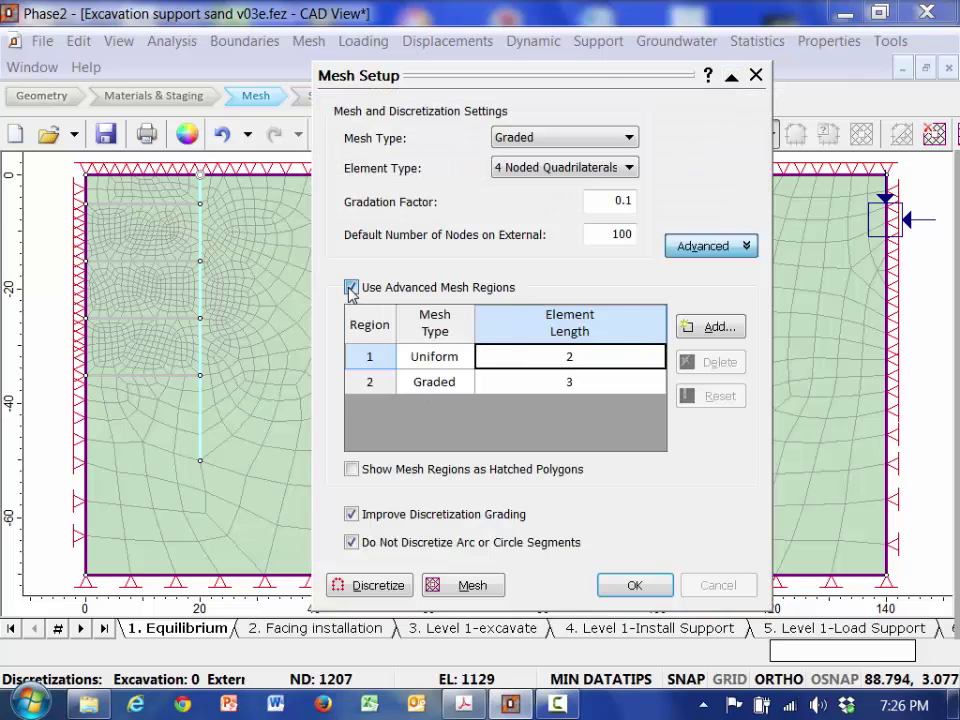
pyautogui.click(351, 288)
pyautogui.click(380, 585)
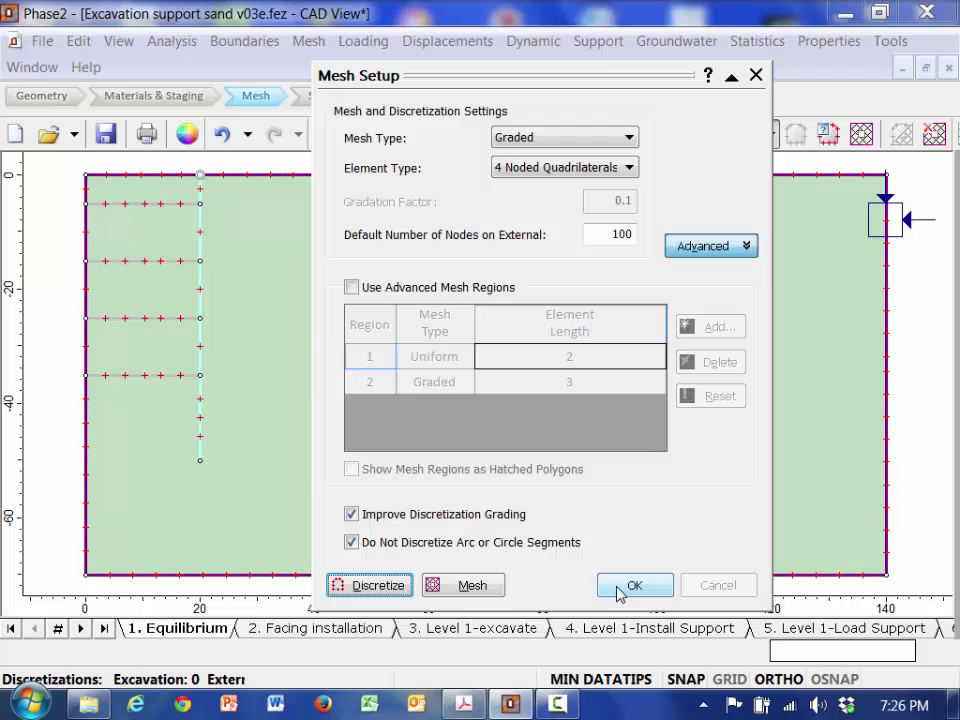
pyautogui.click(476, 592)
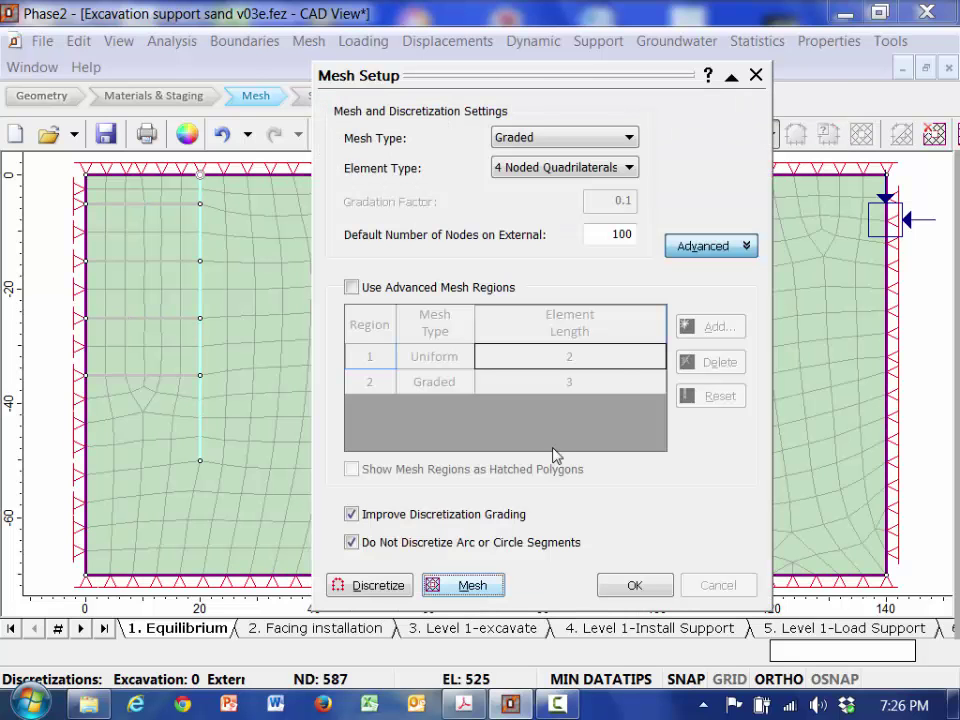
pyautogui.click(636, 586)
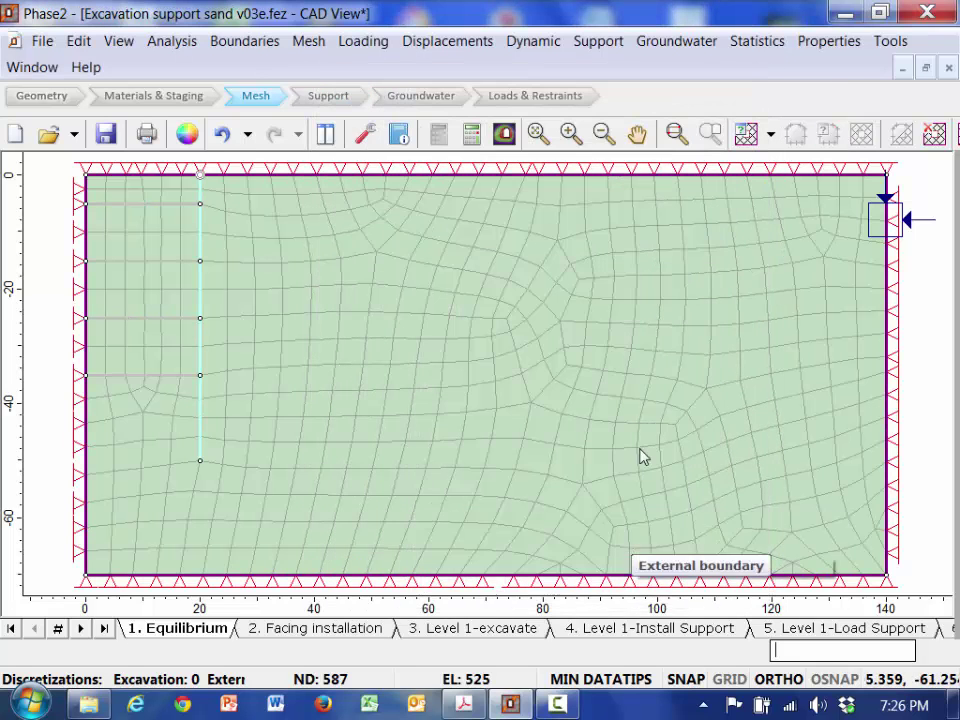
# Step: Increase the mesh element density inside a polygon around the excavation and wall, spanning about x = -5 to 30 and down to y = -56
pyautogui.click(770, 138)
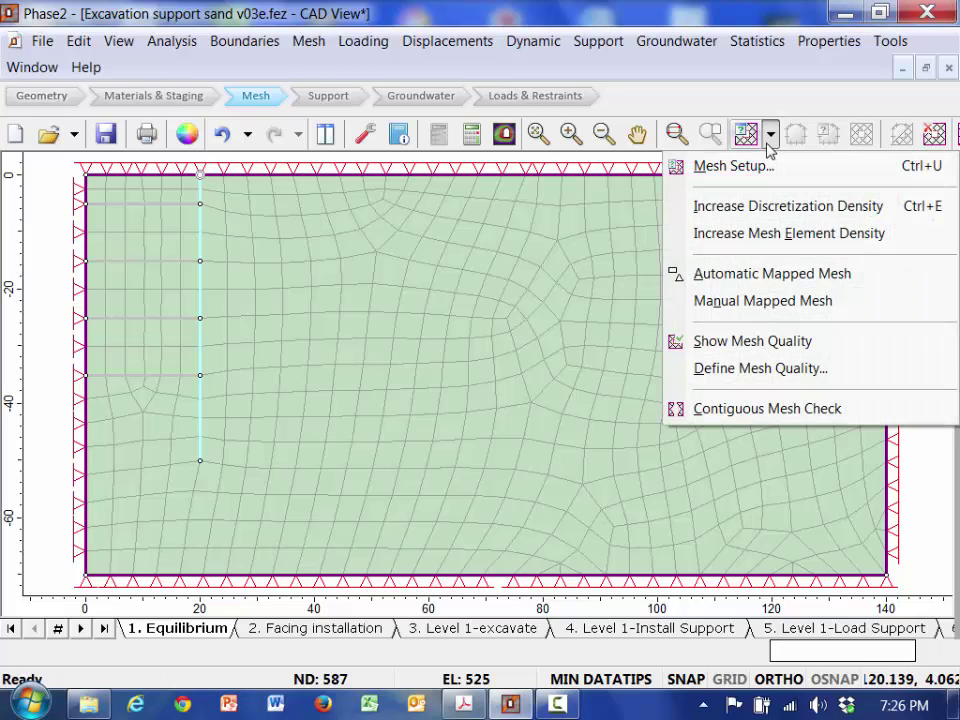
pyautogui.click(765, 236)
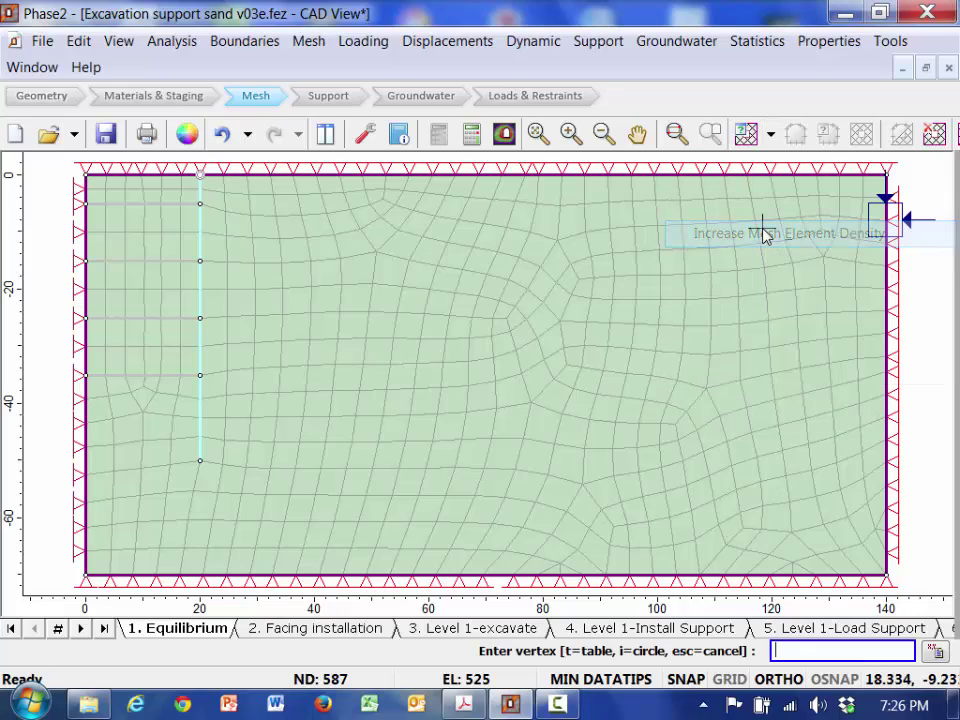
pyautogui.click(58, 161)
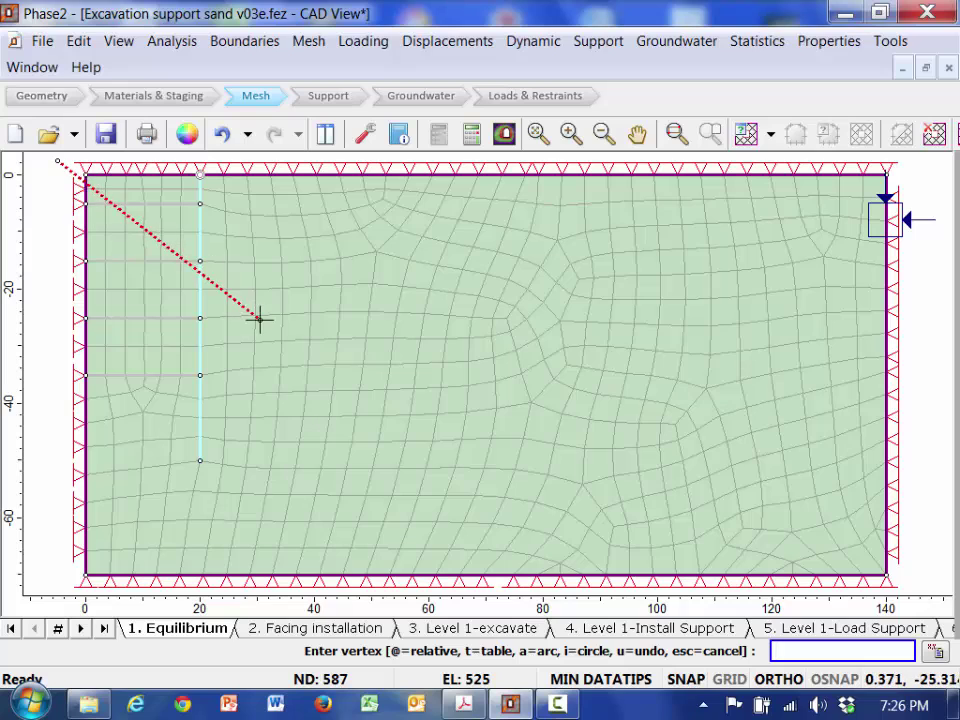
pyautogui.click(253, 161)
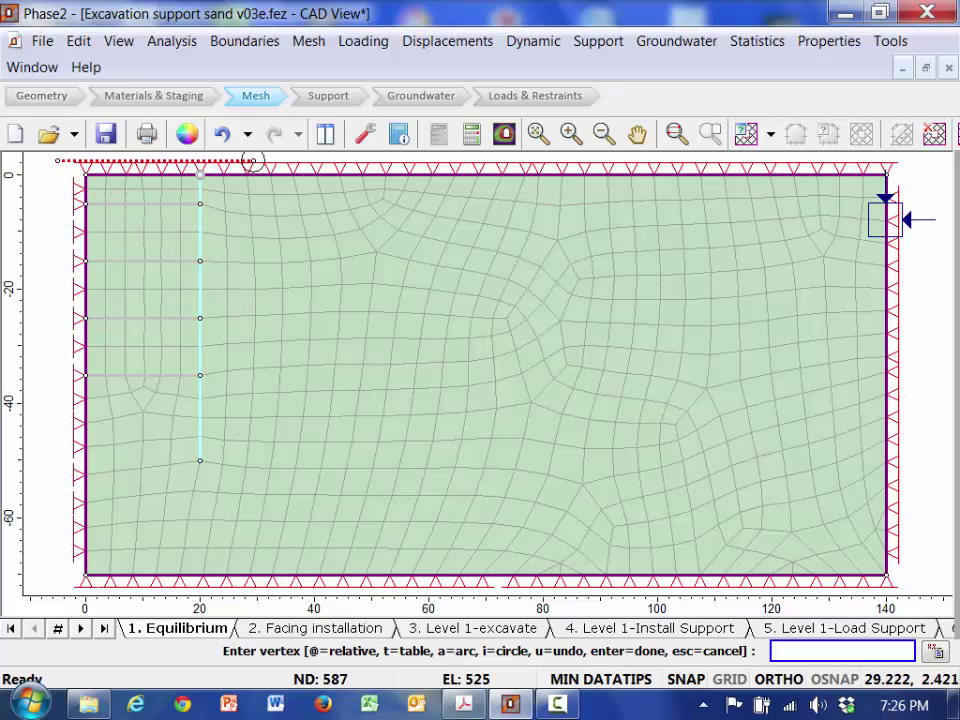
pyautogui.click(265, 494)
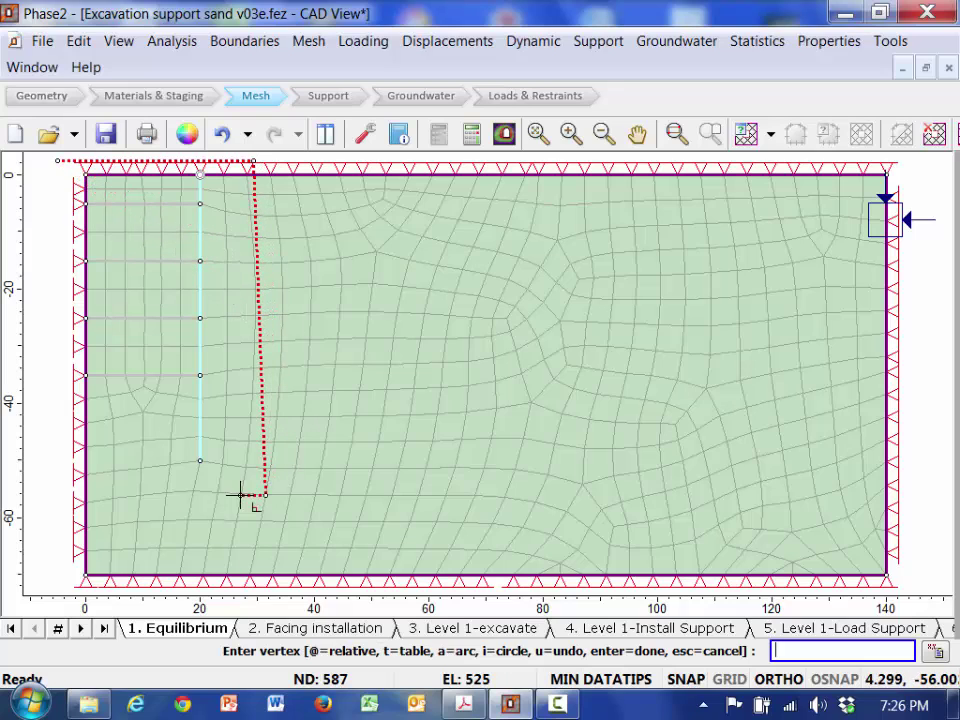
pyautogui.click(59, 495)
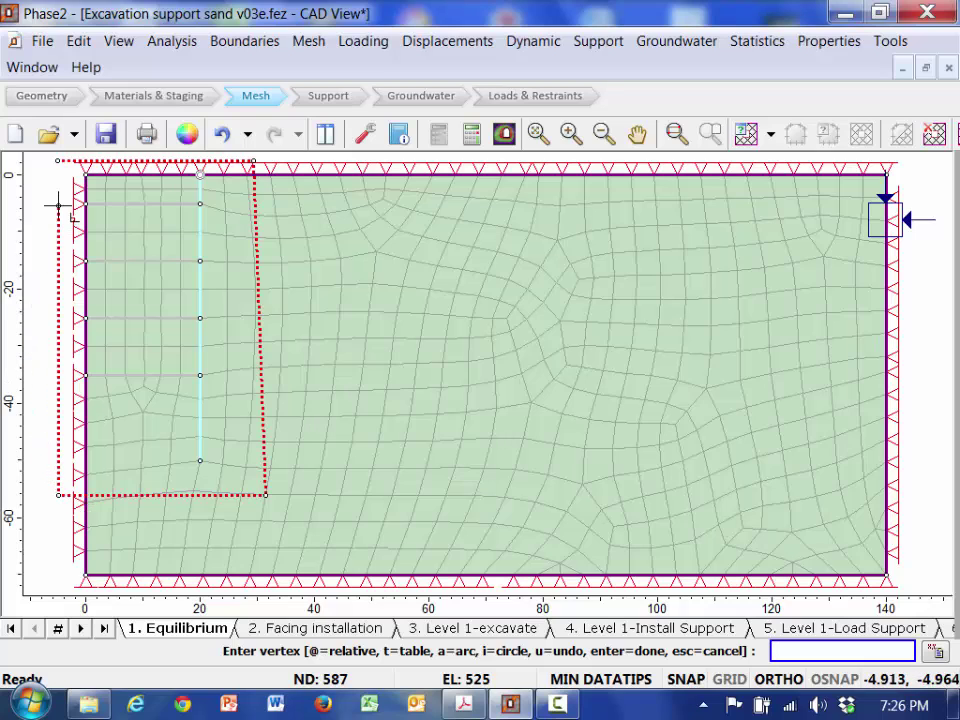
pyautogui.click(58, 161)
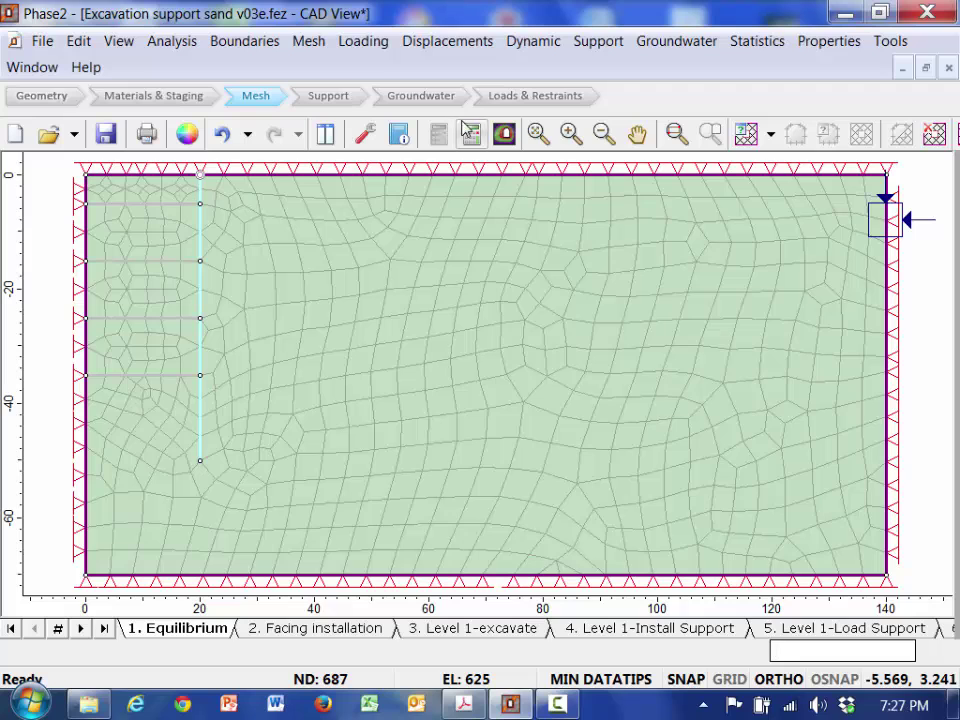
# Step: Discretize and mesh the whole model again with 100 default external nodes to discard the local element refinement
pyautogui.click(745, 141)
pyautogui.click(316, 311)
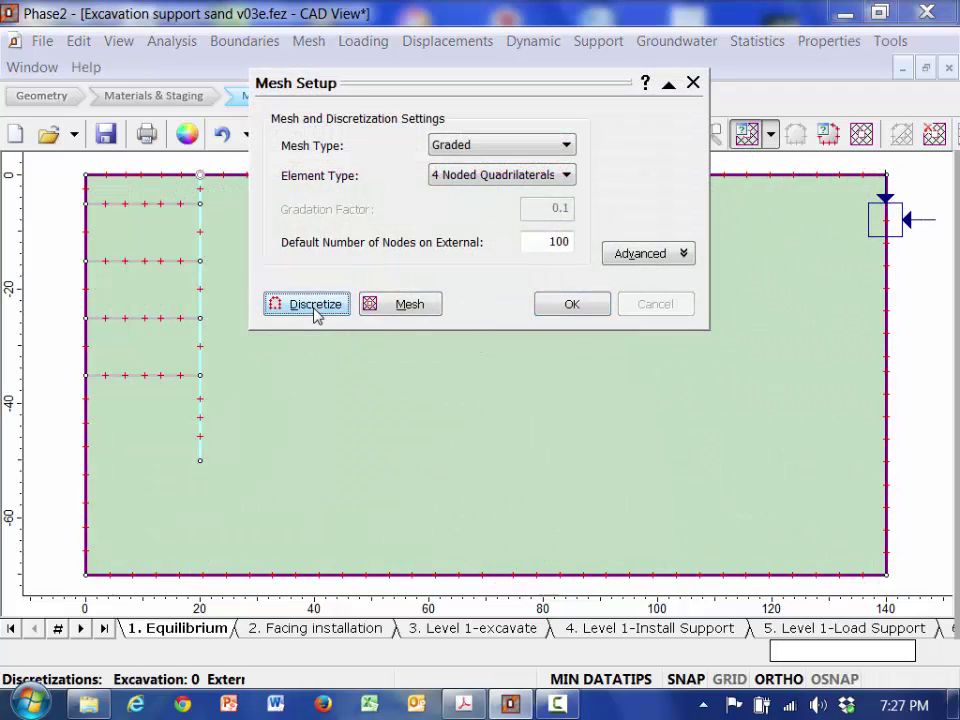
pyautogui.click(405, 304)
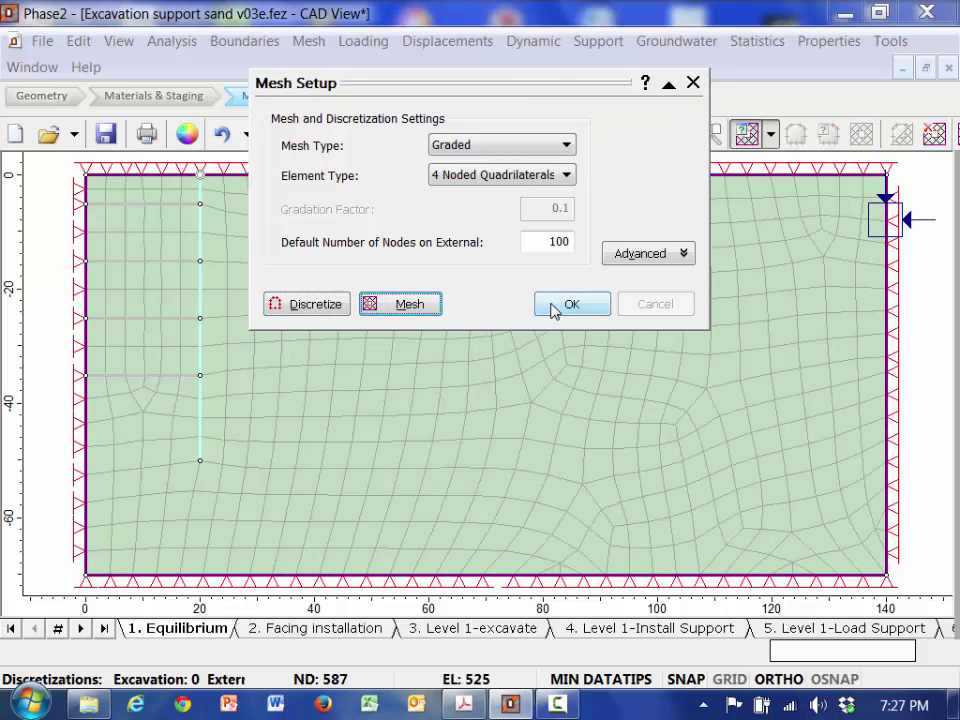
pyautogui.click(556, 305)
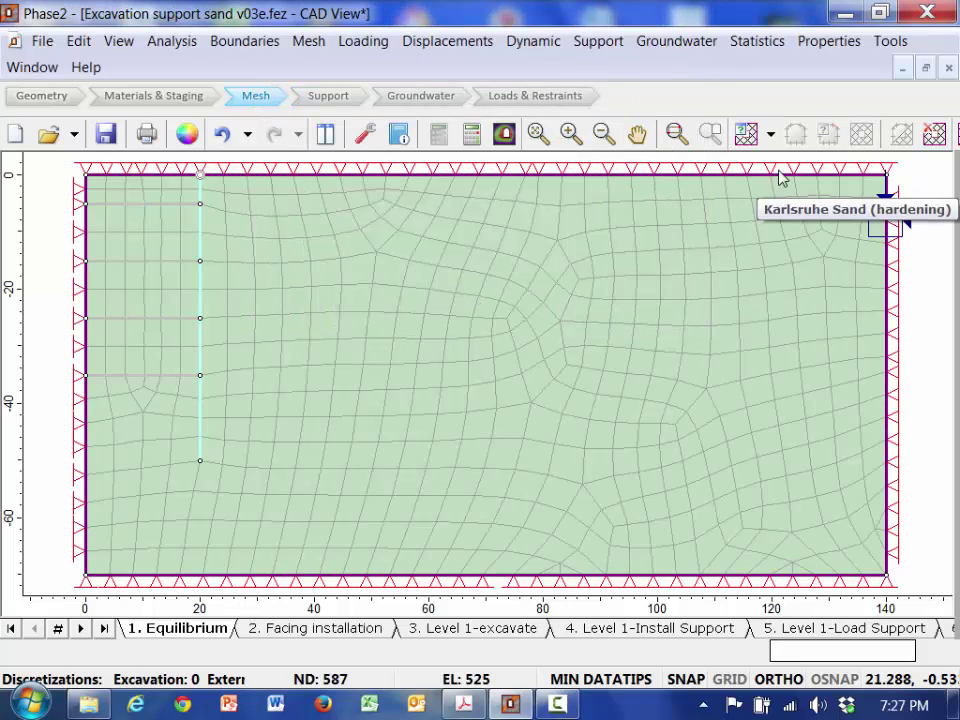
# Step: Increase the discretization density inside a polygon around the excavation and wall, spanning about x = -5 to 37 and down to about y = -53
pyautogui.click(772, 135)
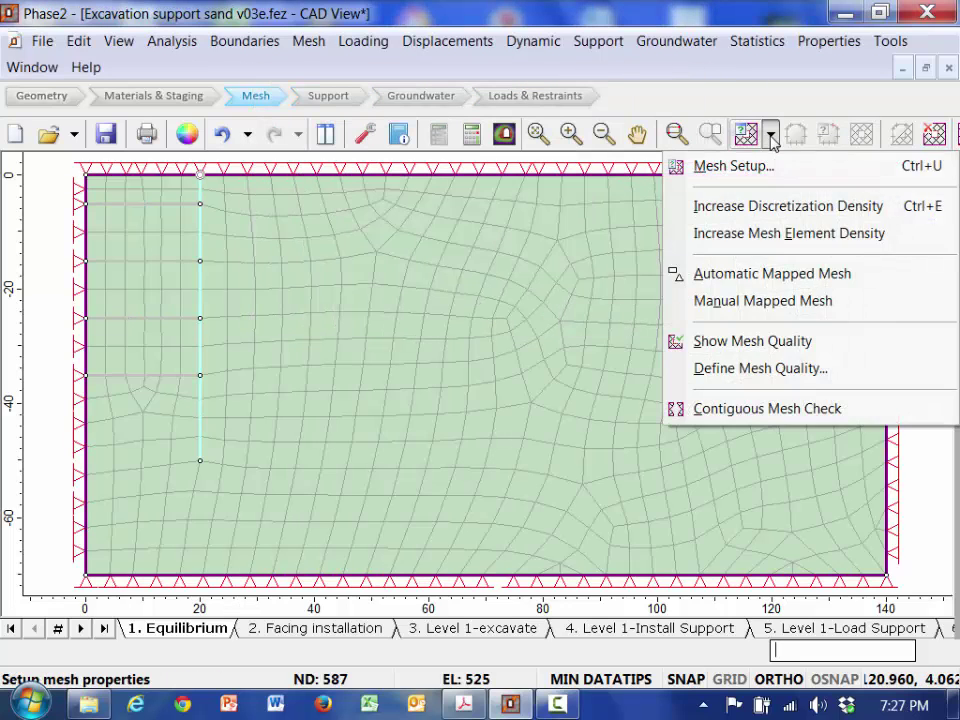
pyautogui.click(739, 206)
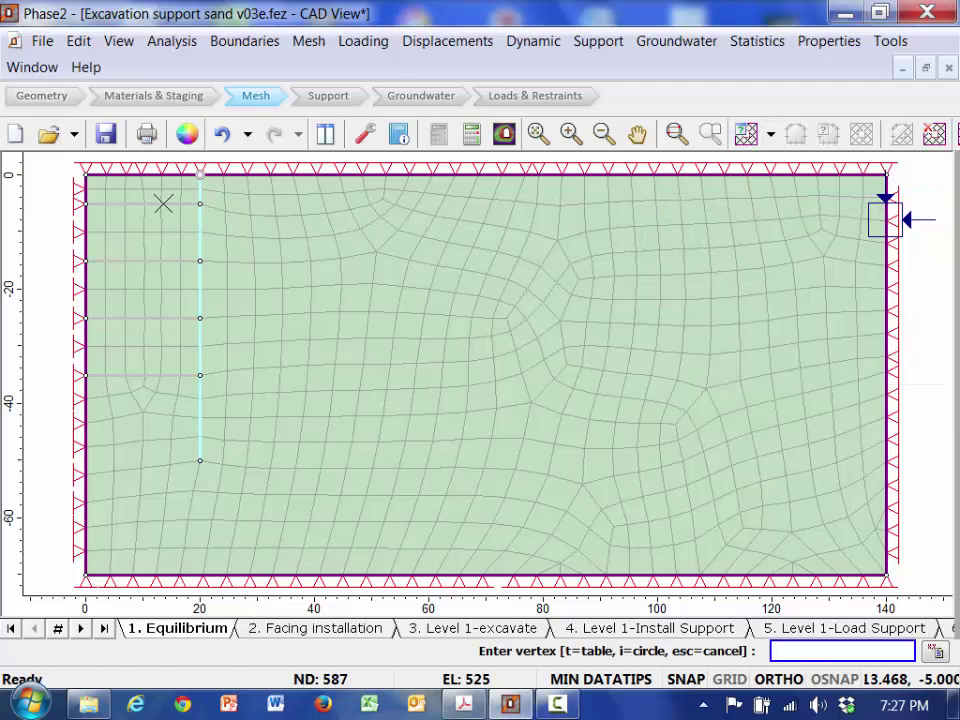
pyautogui.click(60, 160)
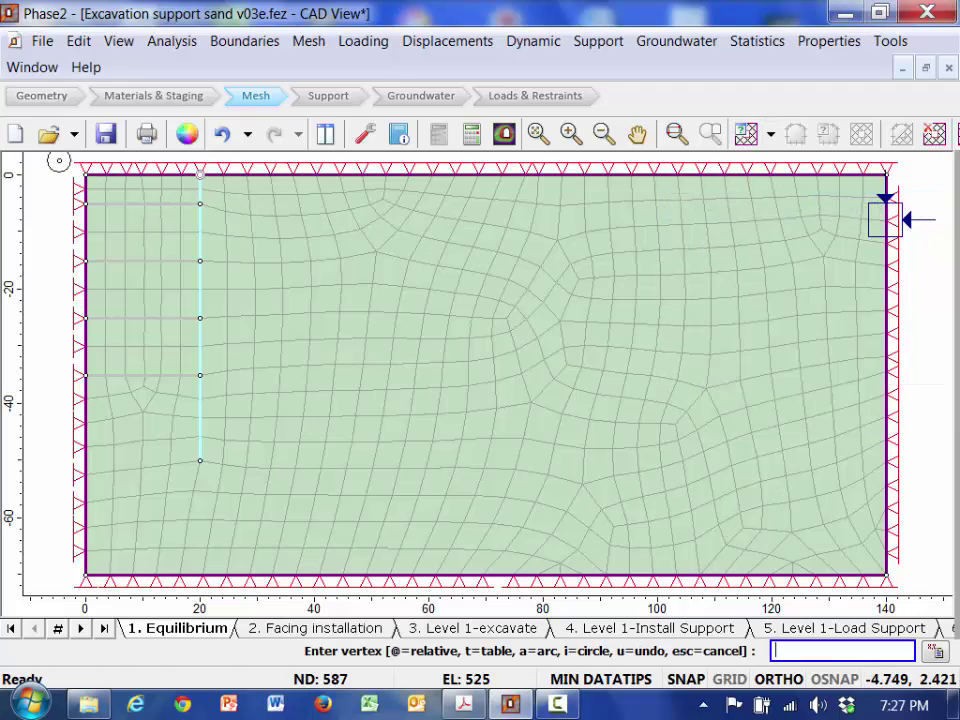
pyautogui.click(297, 160)
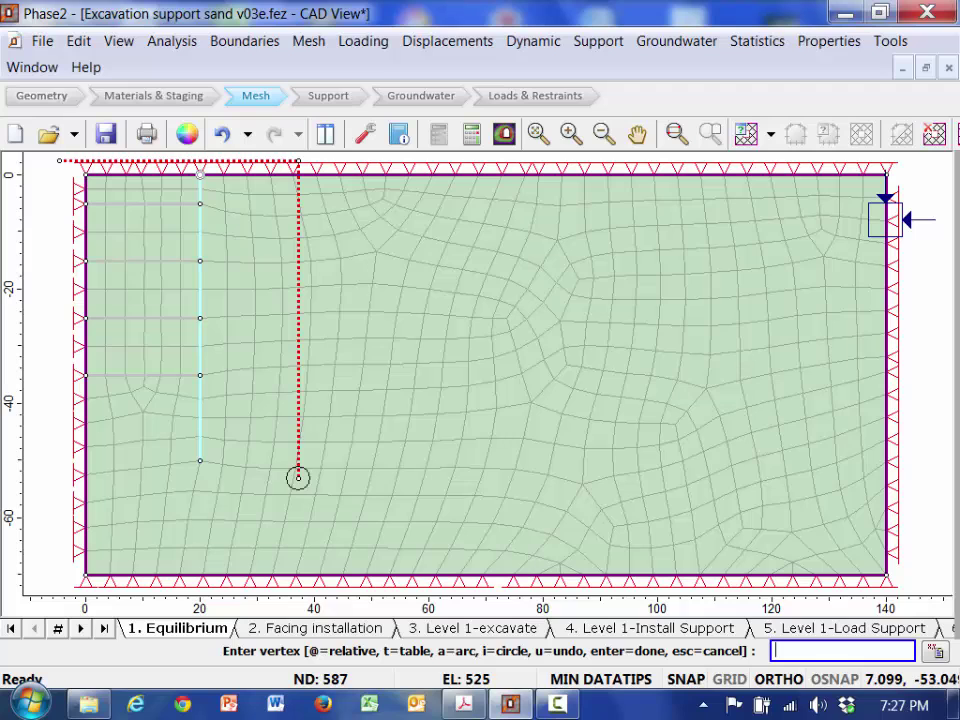
pyautogui.click(298, 477)
pyautogui.click(58, 497)
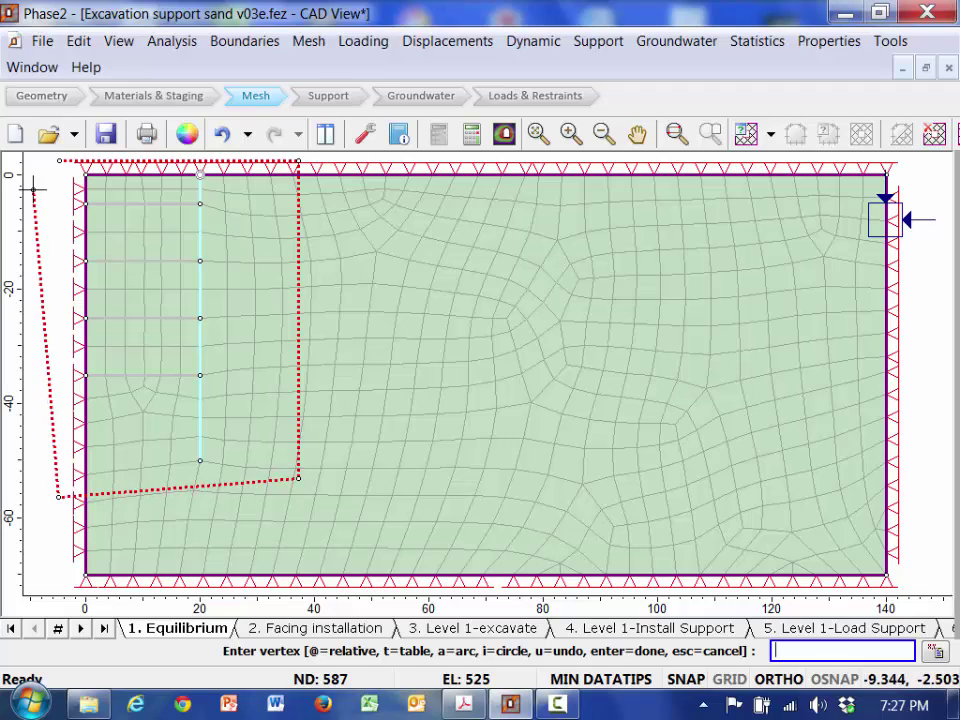
pyautogui.click(60, 161)
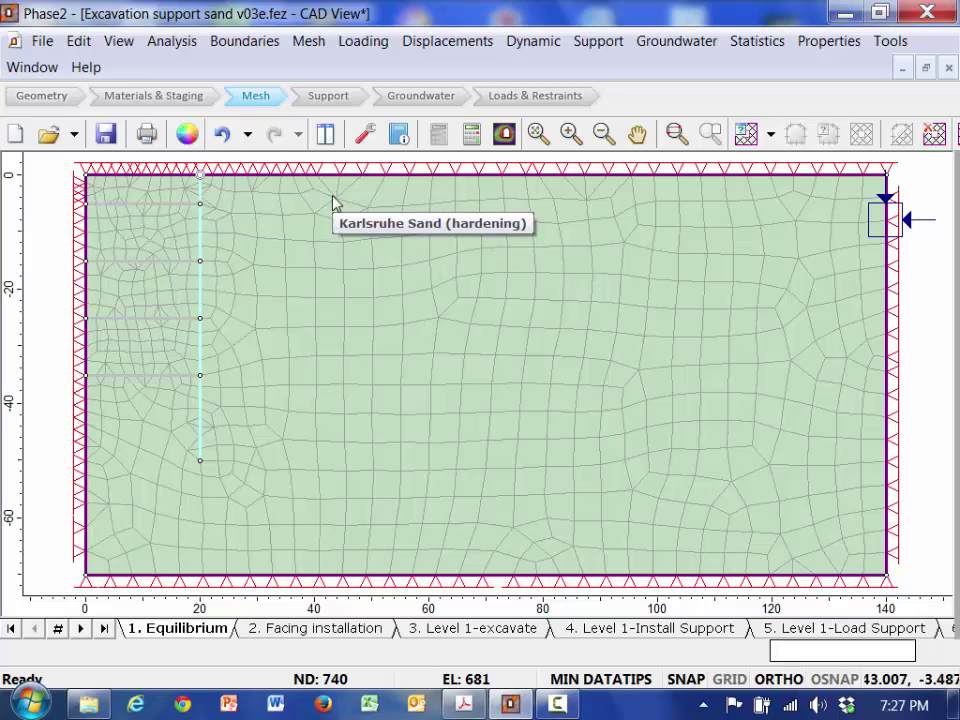
# Step: Free the restraints along the entire ground surface of the model, on both sides of the wall
pyautogui.click(540, 97)
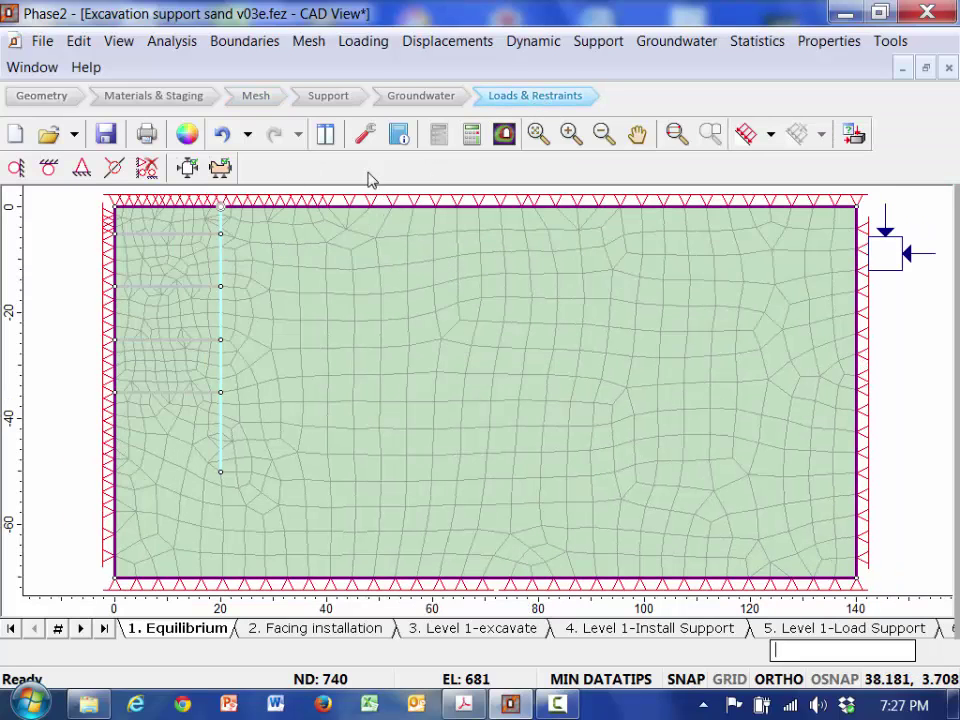
pyautogui.click(146, 170)
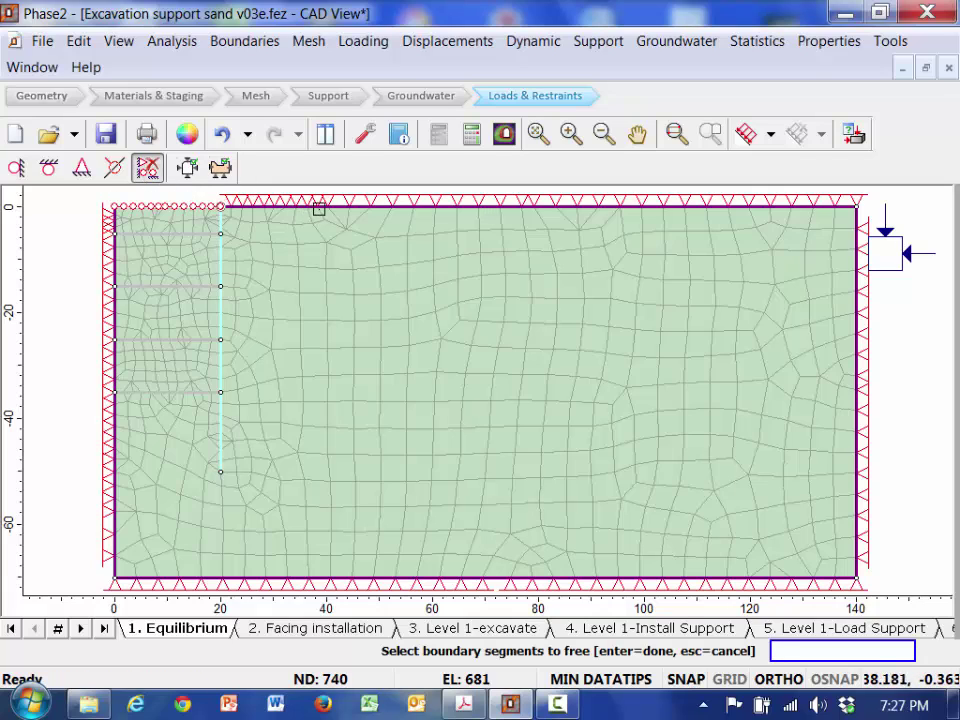
pyautogui.click(331, 204)
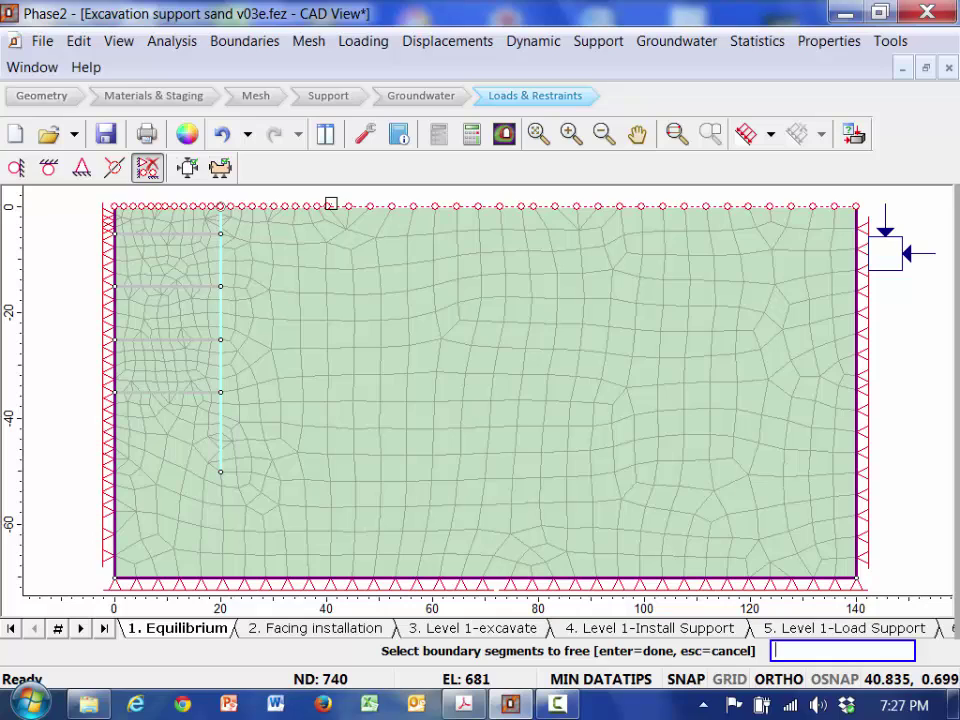
pyautogui.press('Return')
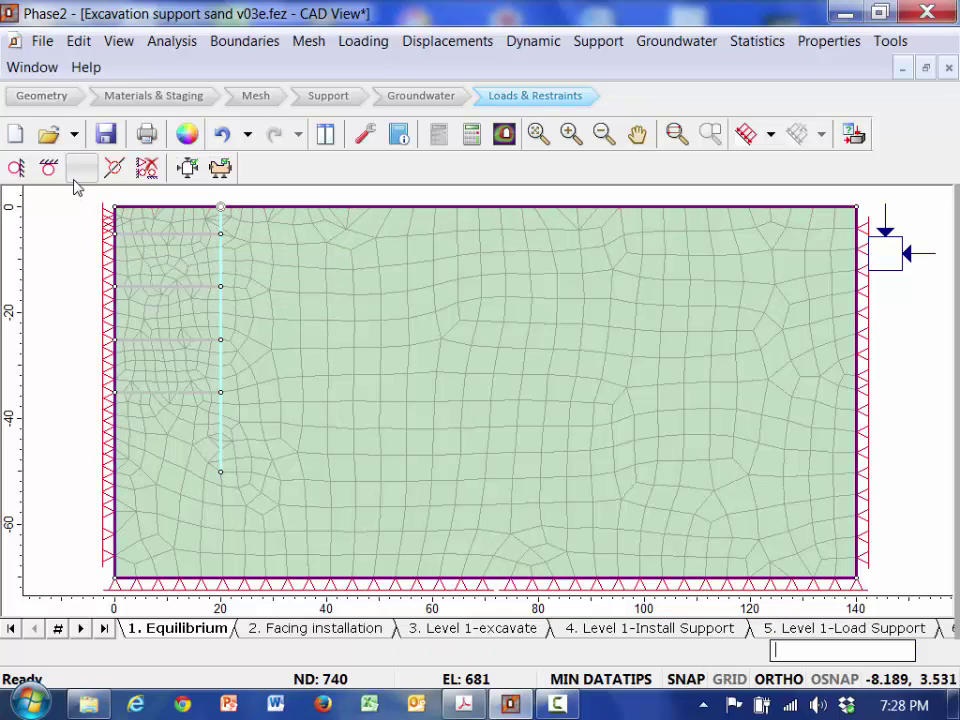
# Step: Restrain all segments of the model's left and right vertical boundaries in the X direction
pyautogui.click(14, 169)
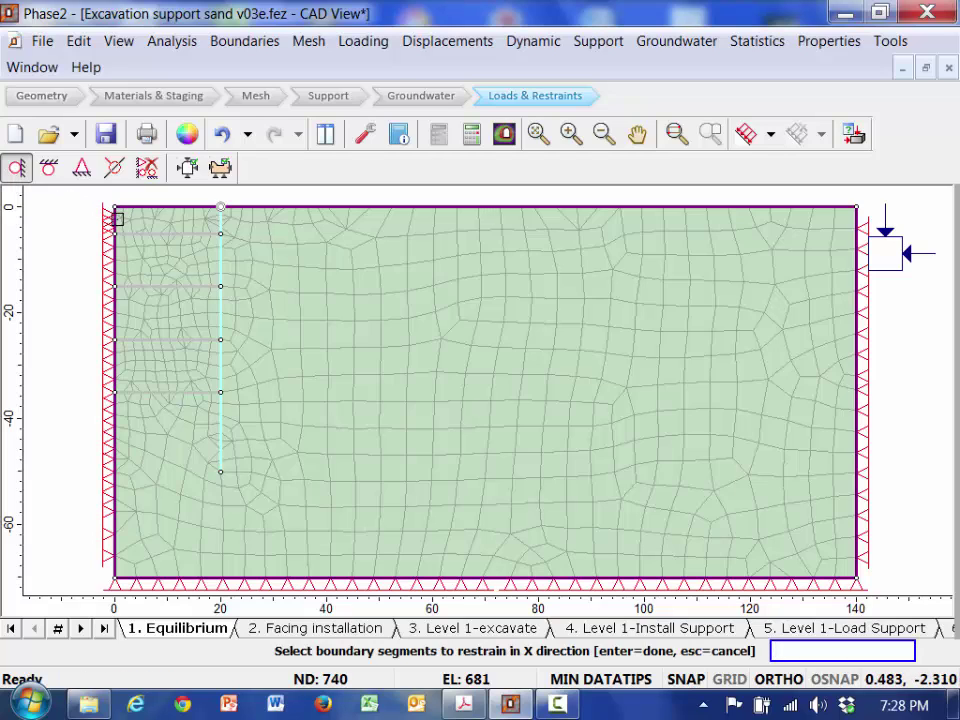
pyautogui.click(115, 261)
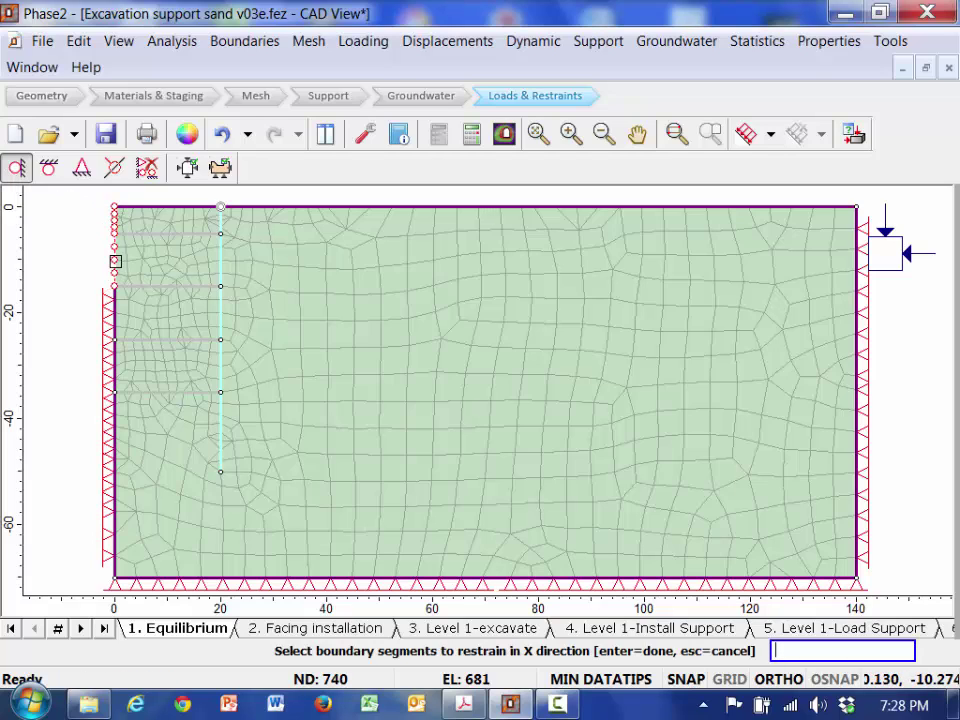
pyautogui.click(113, 305)
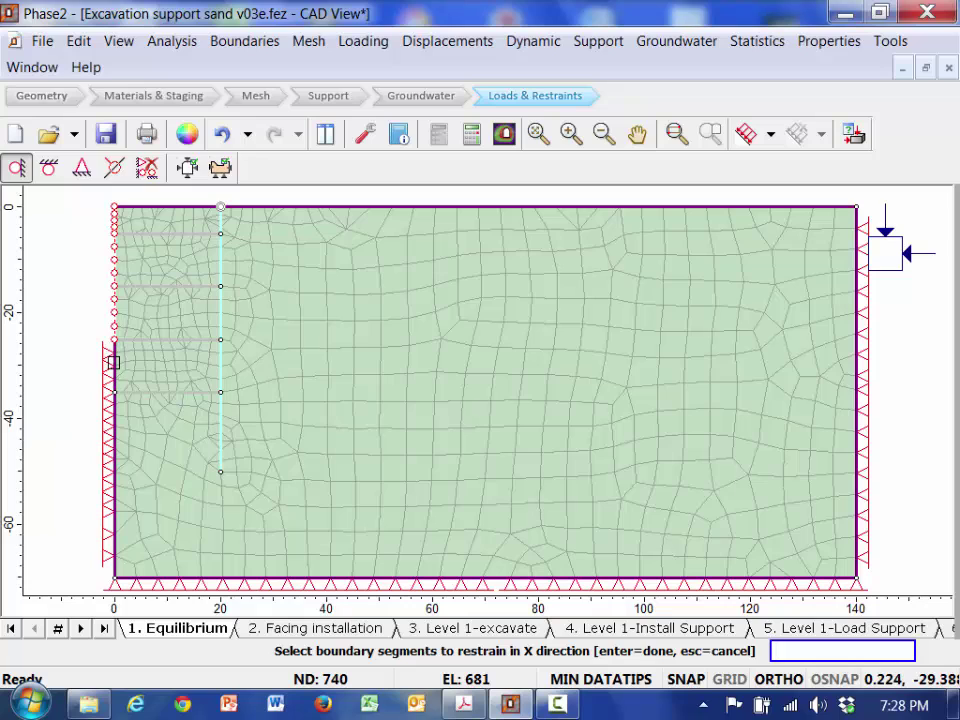
pyautogui.click(114, 437)
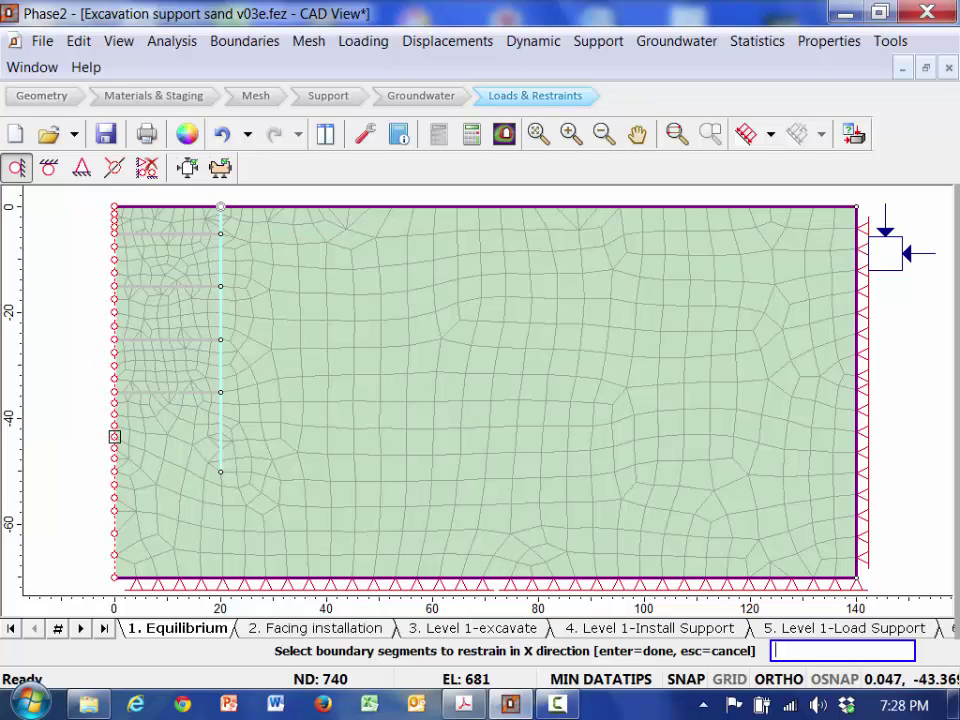
pyautogui.click(857, 279)
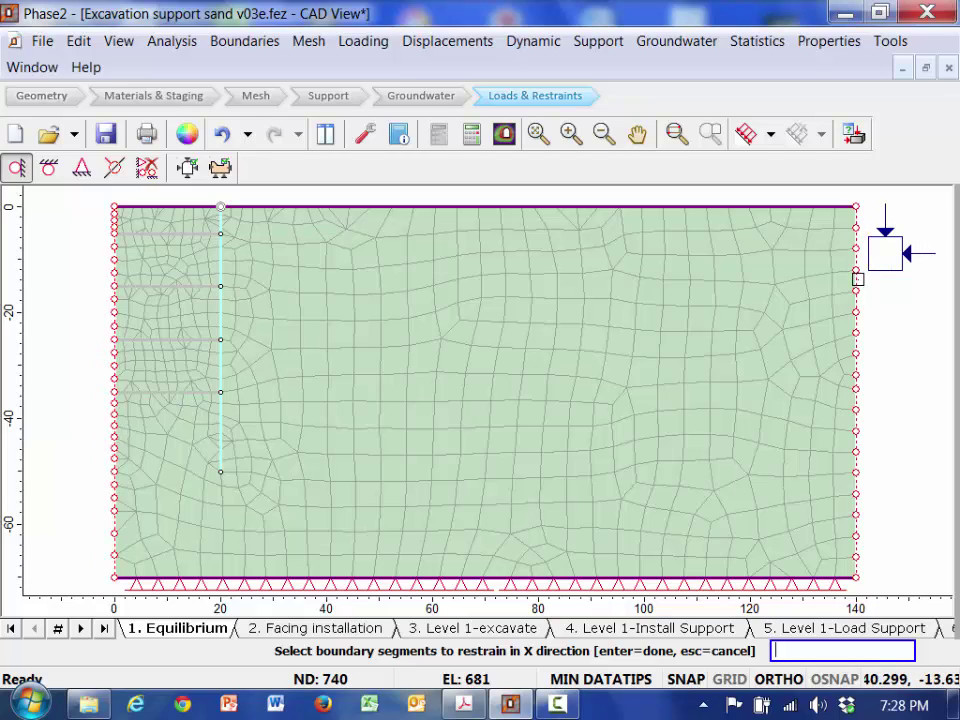
pyautogui.press('Return')
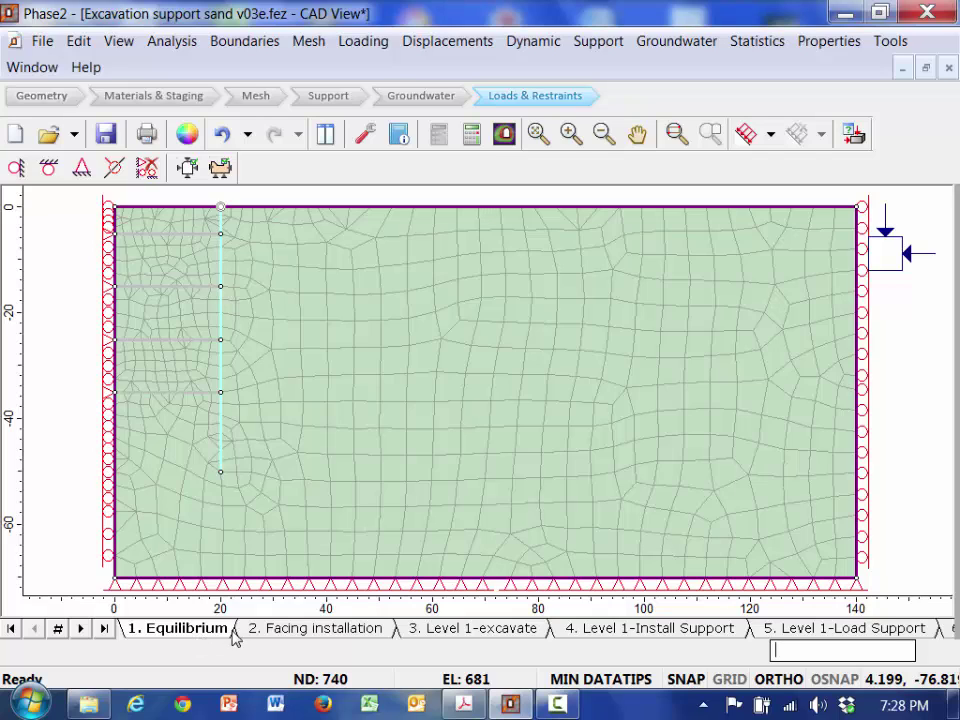
# Step: In stage 3, Level 1-excavate, define a horizontal line load of 2 kips/ft and make it a staged load
pyautogui.click(270, 637)
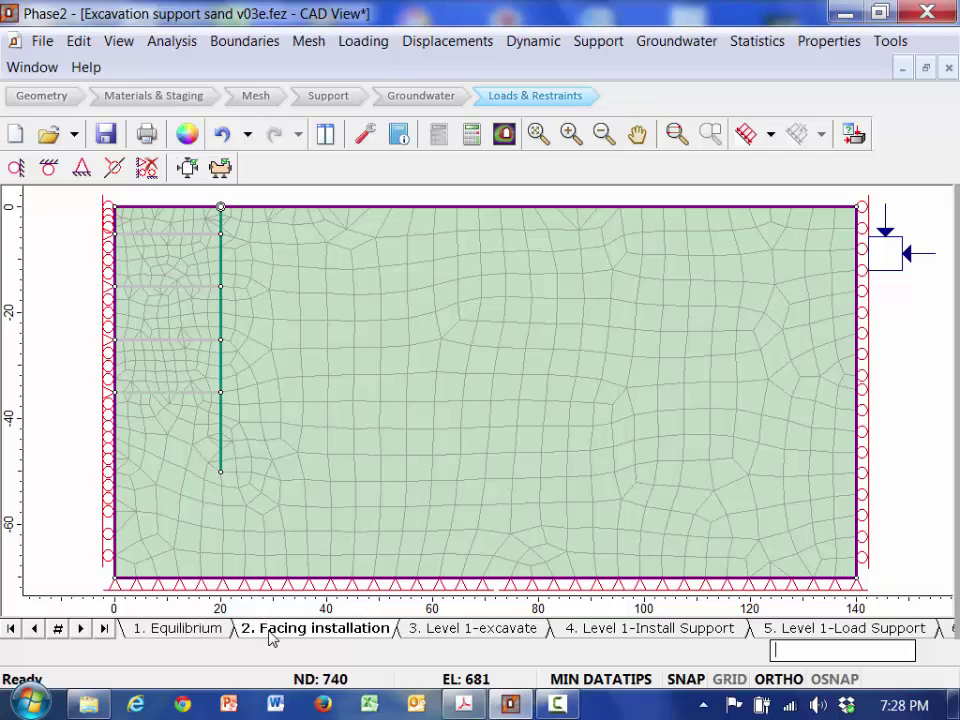
pyautogui.click(458, 637)
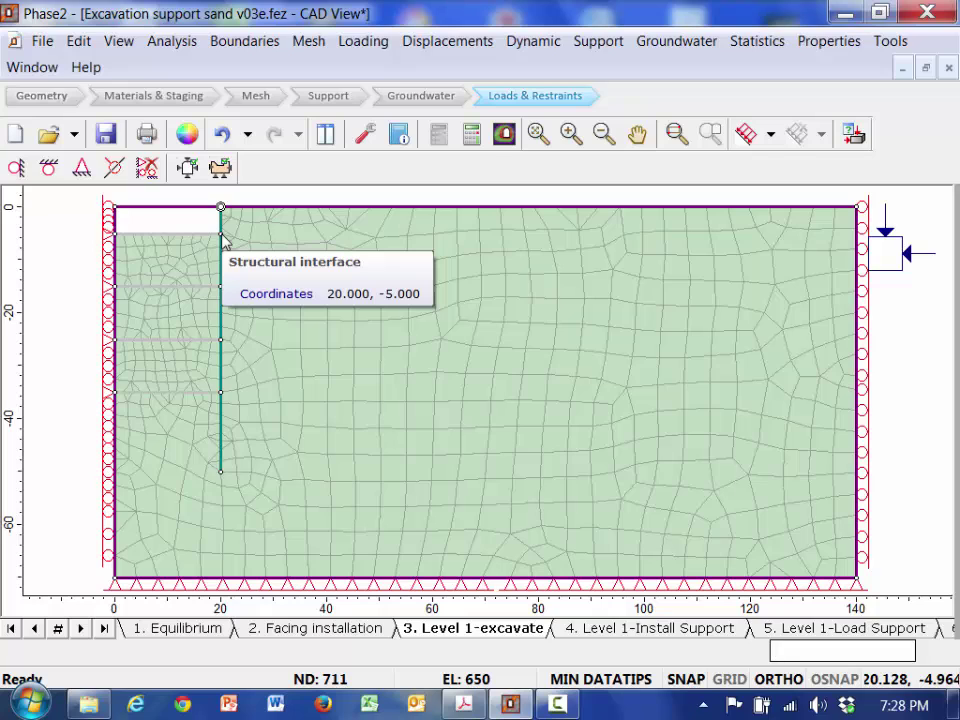
pyautogui.click(770, 136)
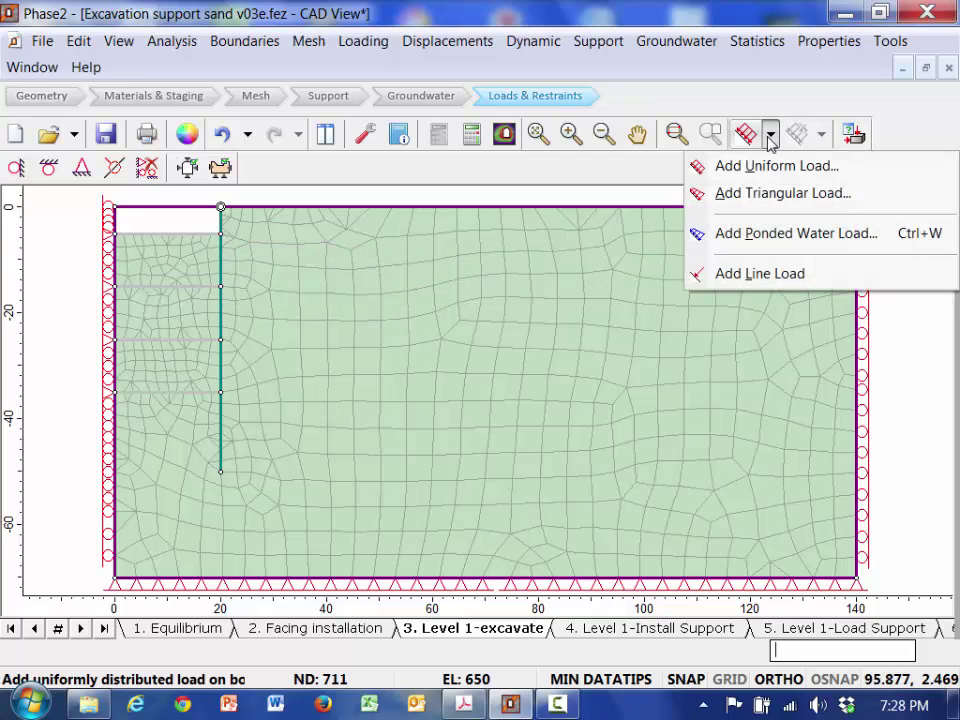
pyautogui.click(762, 276)
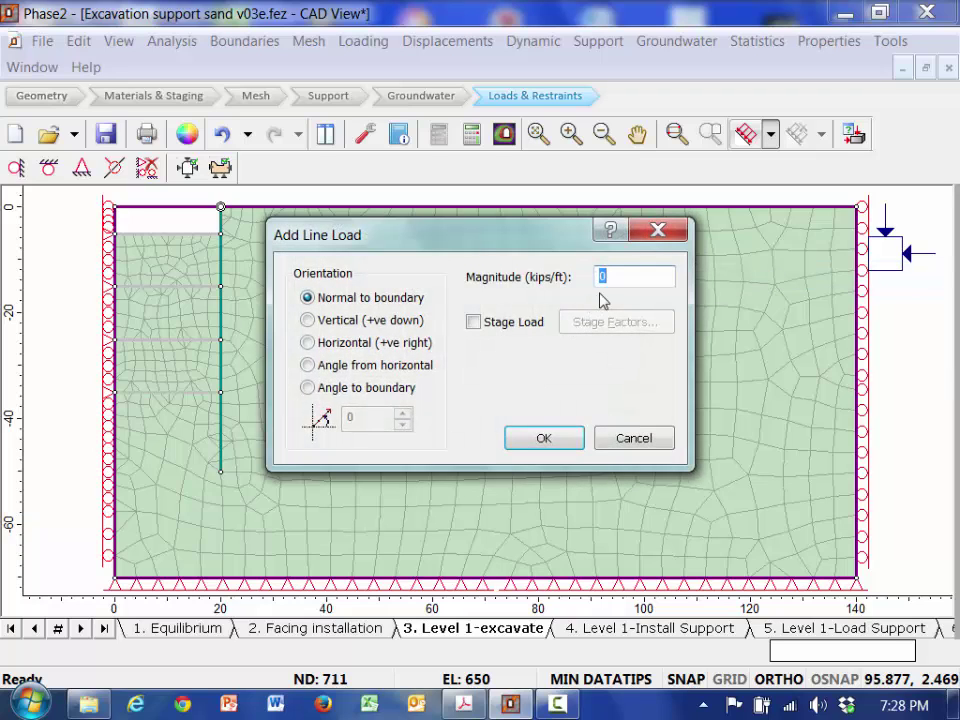
pyautogui.write('2')
pyautogui.click(307, 342)
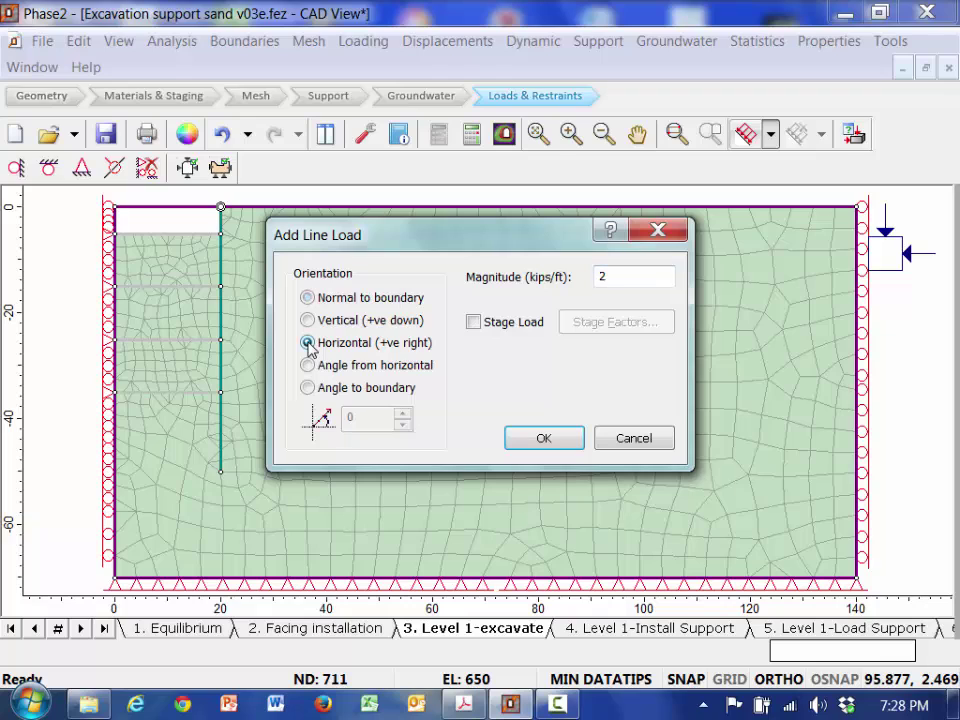
pyautogui.click(476, 324)
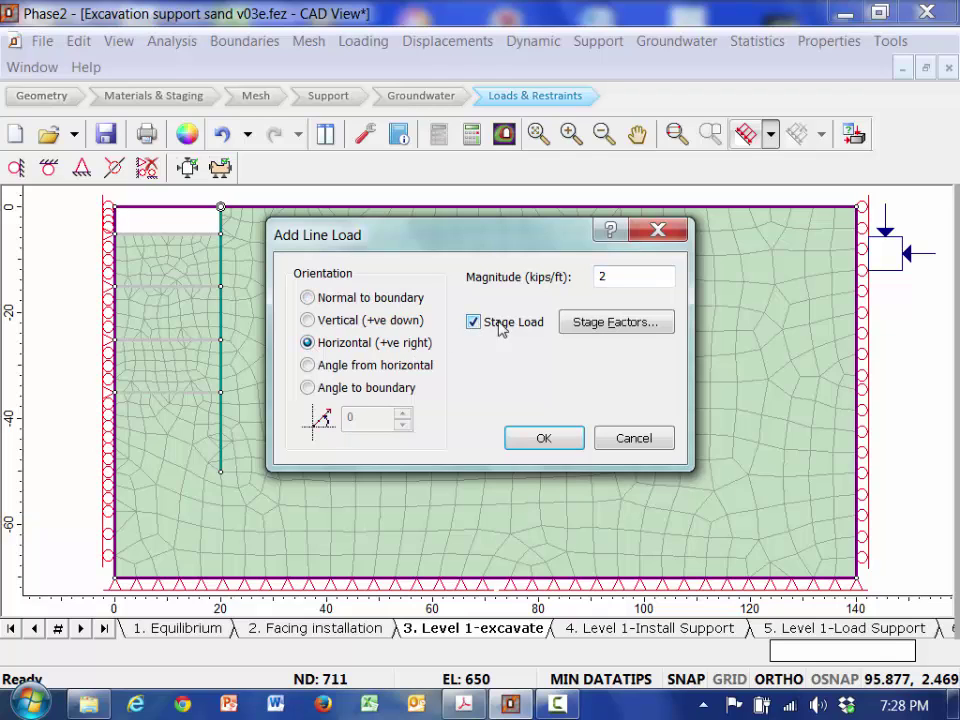
# Step: Set the line load's stage factors for stages 1 and 2 to 0
pyautogui.click(584, 323)
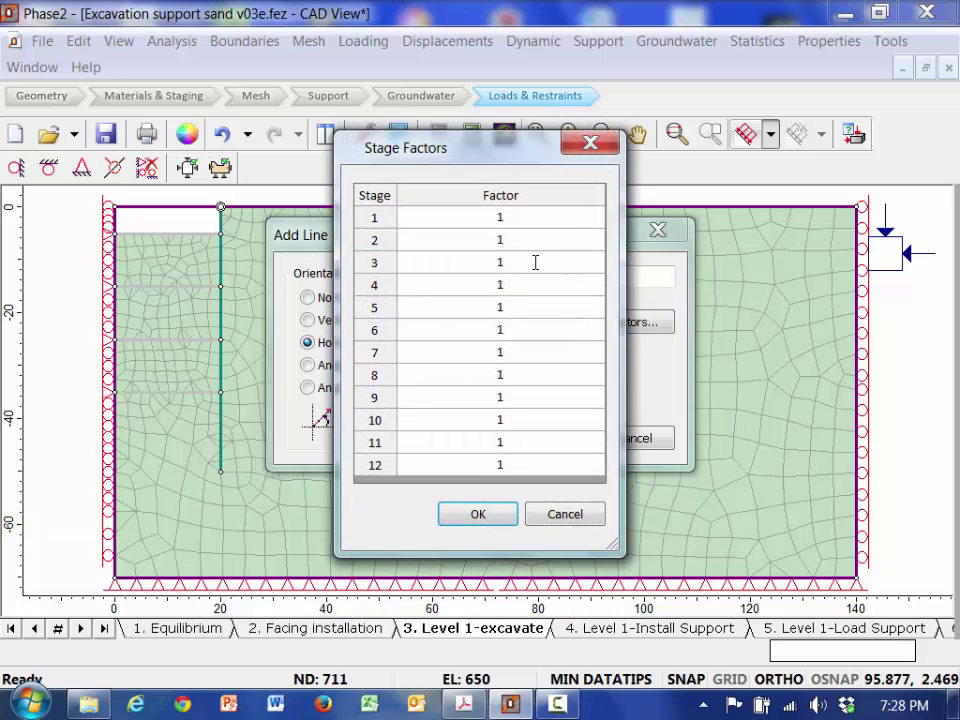
pyautogui.click(497, 218)
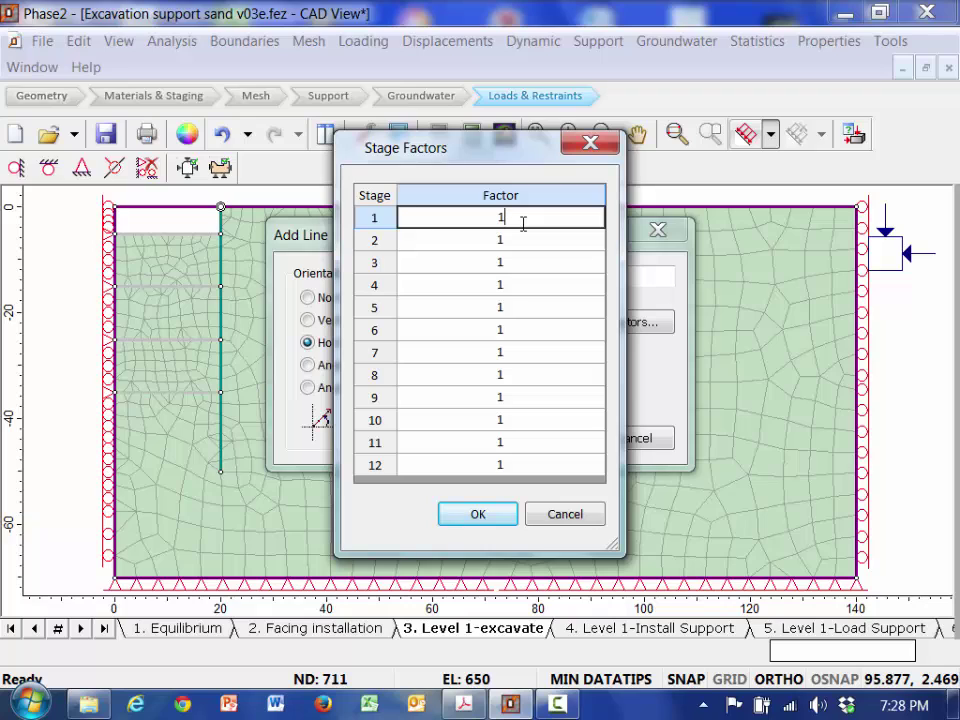
pyautogui.press('BackSpace')
pyautogui.write('0')
pyautogui.press('Down')
pyautogui.write('0')
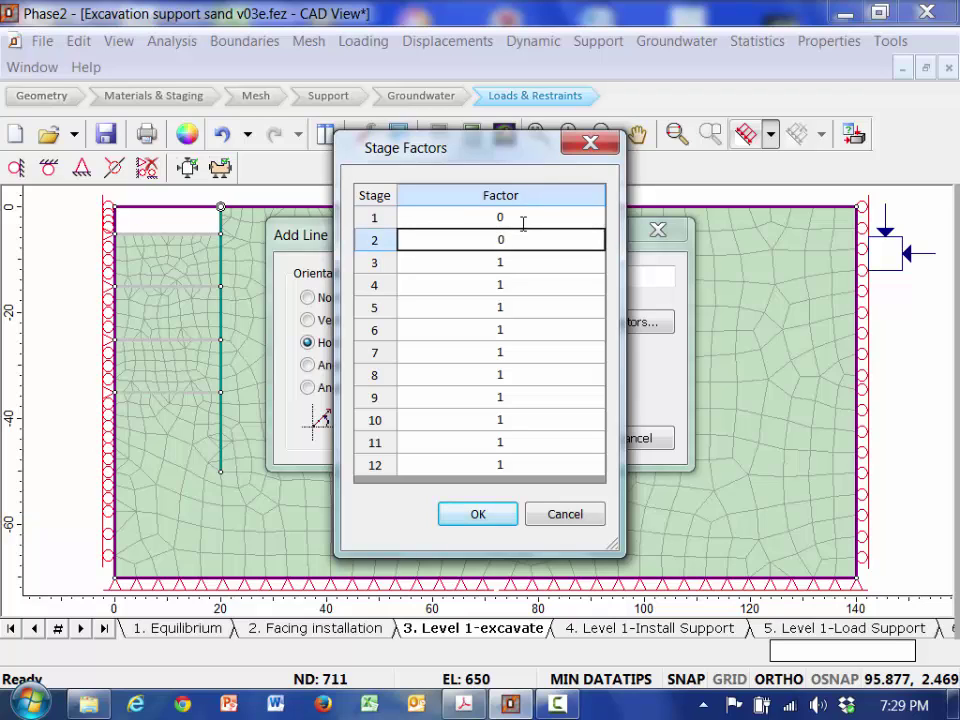
# Step: Set the line load's stage factors for stages 5 through 12 to 0, keeping the factor of 1 in stages 3 and 4
pyautogui.press('Down')
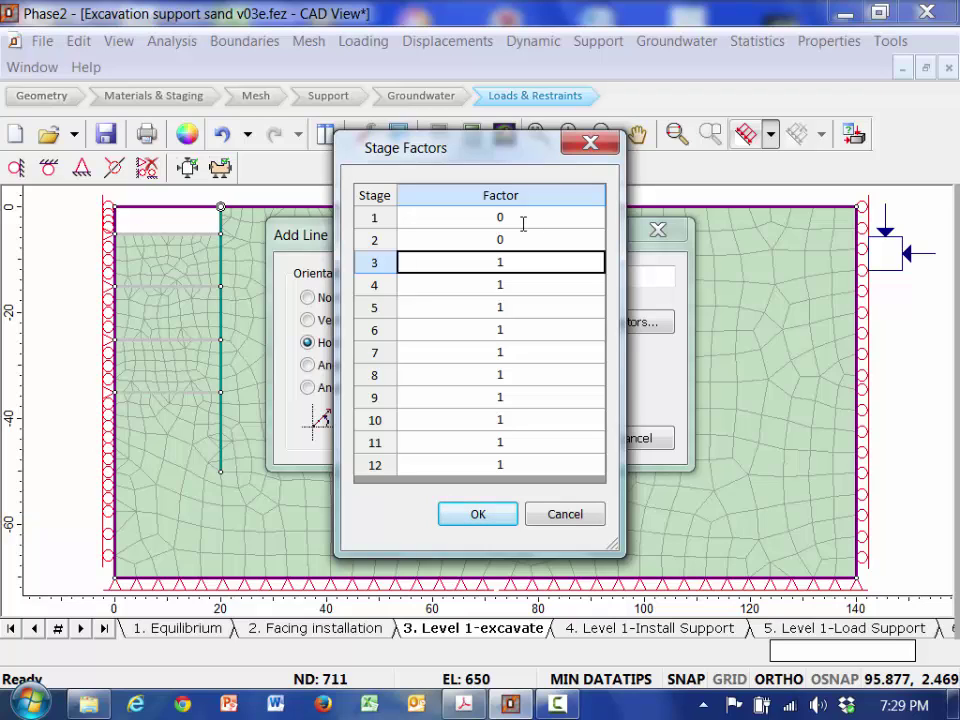
pyautogui.press('Down')
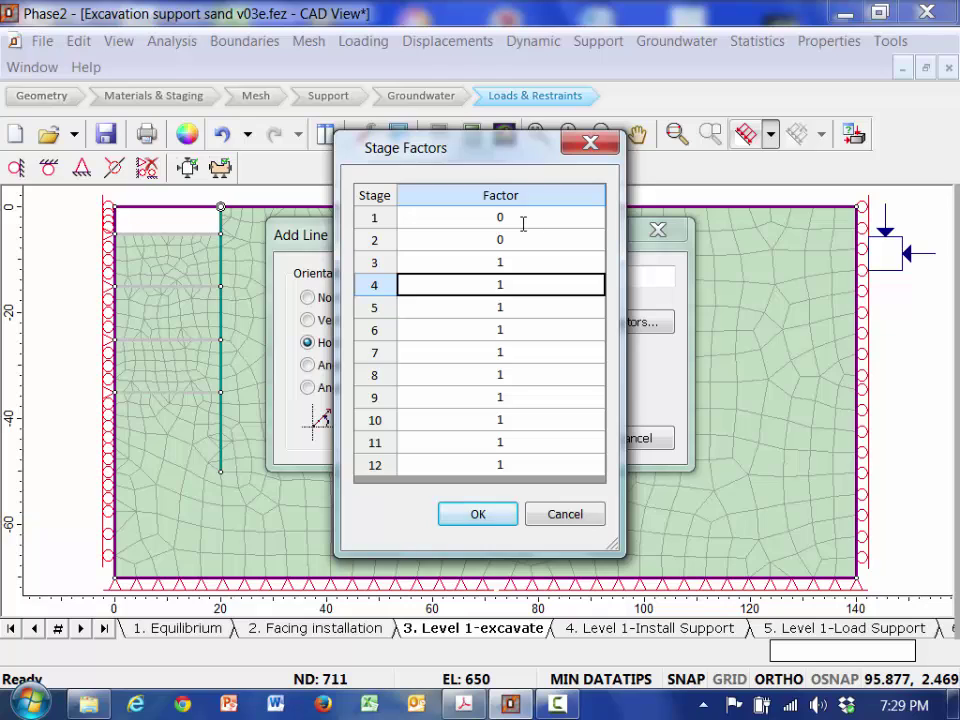
pyautogui.press('Down')
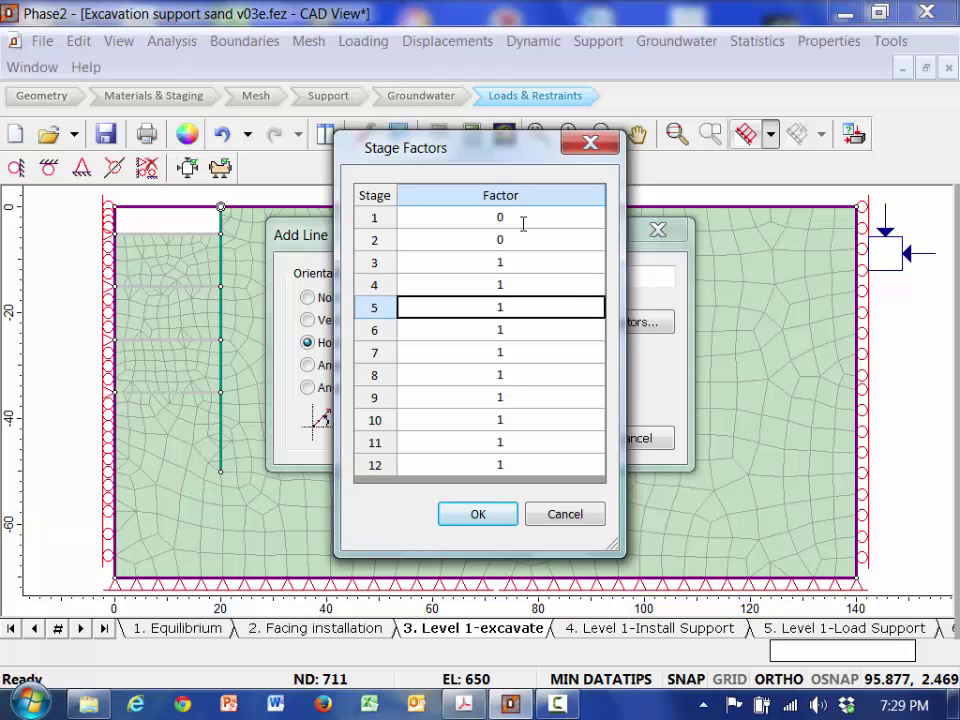
pyautogui.write('0')
pyautogui.press('Down')
pyautogui.write('0')
pyautogui.press('Down')
pyautogui.write('0')
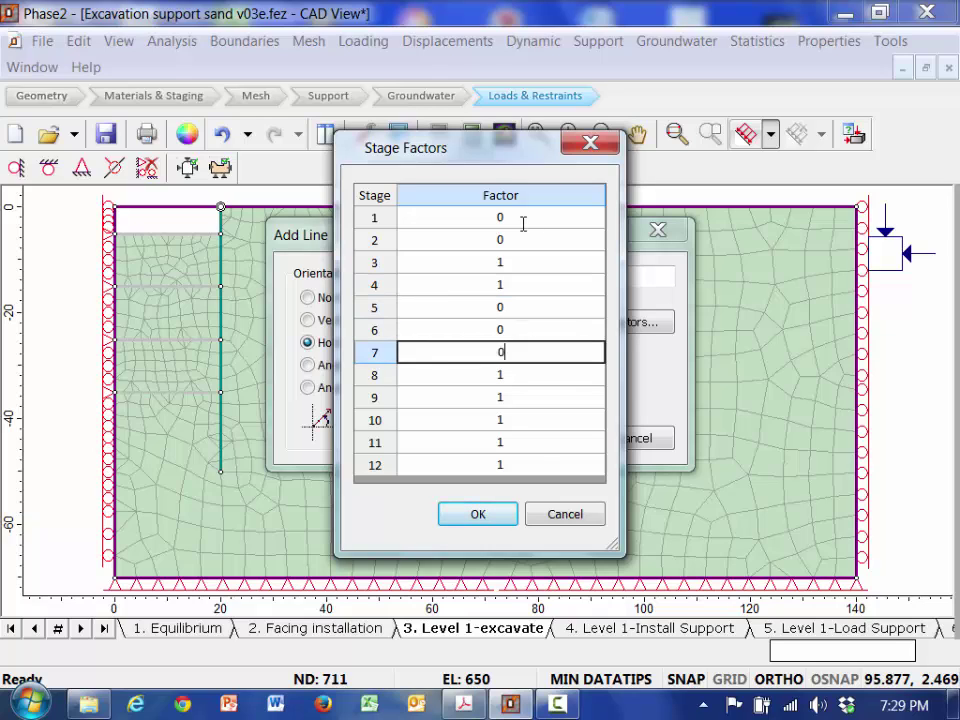
pyautogui.press('Down')
pyautogui.write('0')
pyautogui.press('Down')
pyautogui.write('0')
pyautogui.press('Down')
pyautogui.write('0')
pyautogui.press('Down')
pyautogui.write('0')
pyautogui.press('Down')
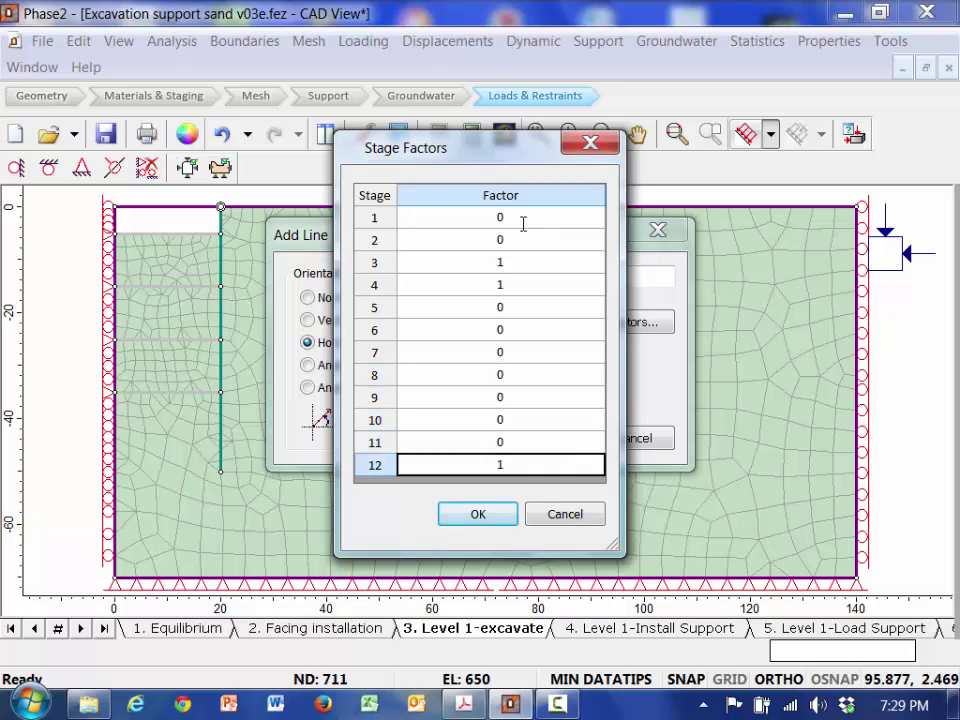
pyautogui.write('0')
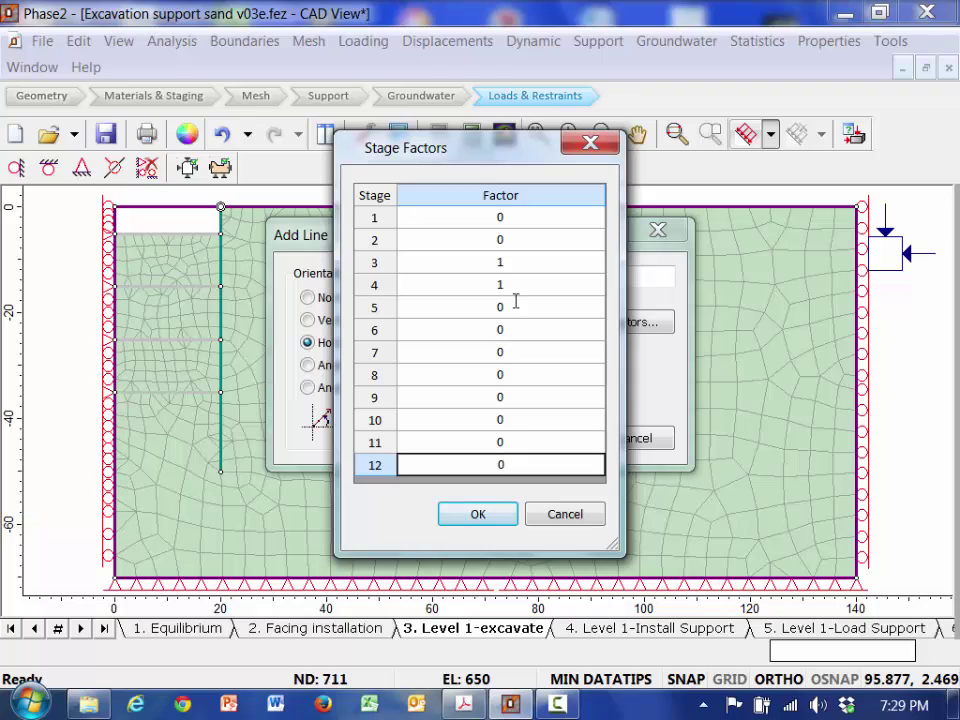
pyautogui.click(472, 266)
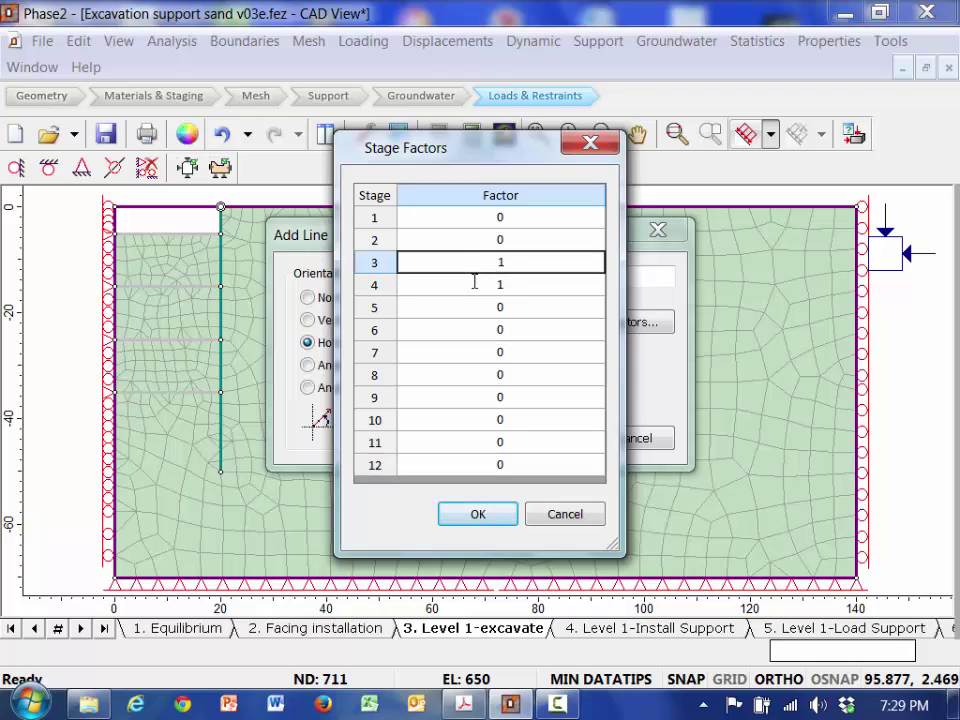
pyautogui.click(474, 282)
pyautogui.click(469, 304)
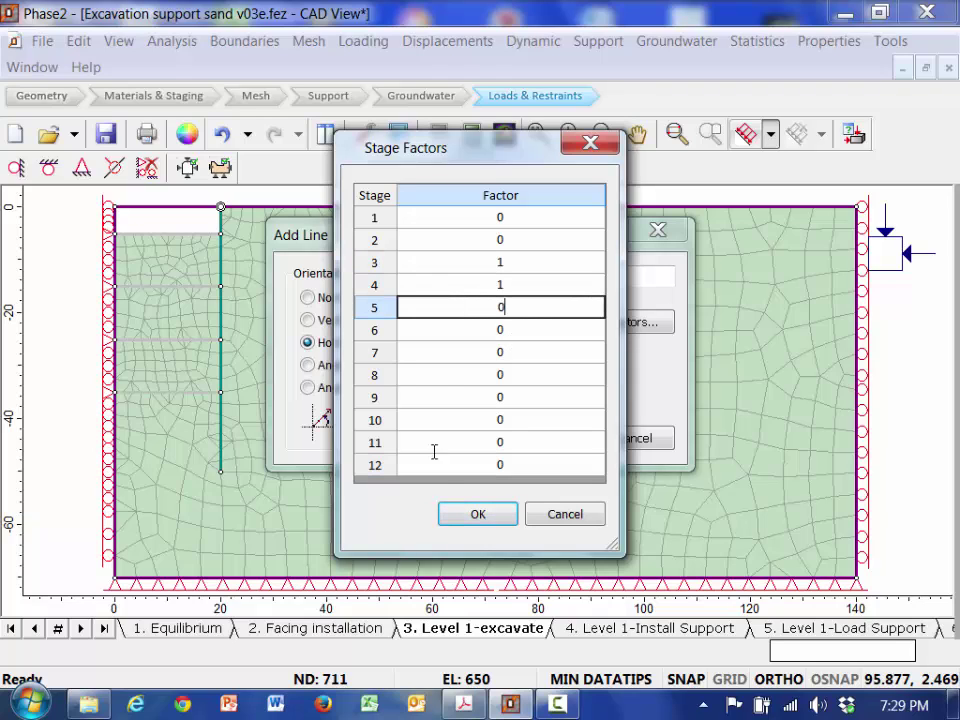
pyautogui.click(478, 515)
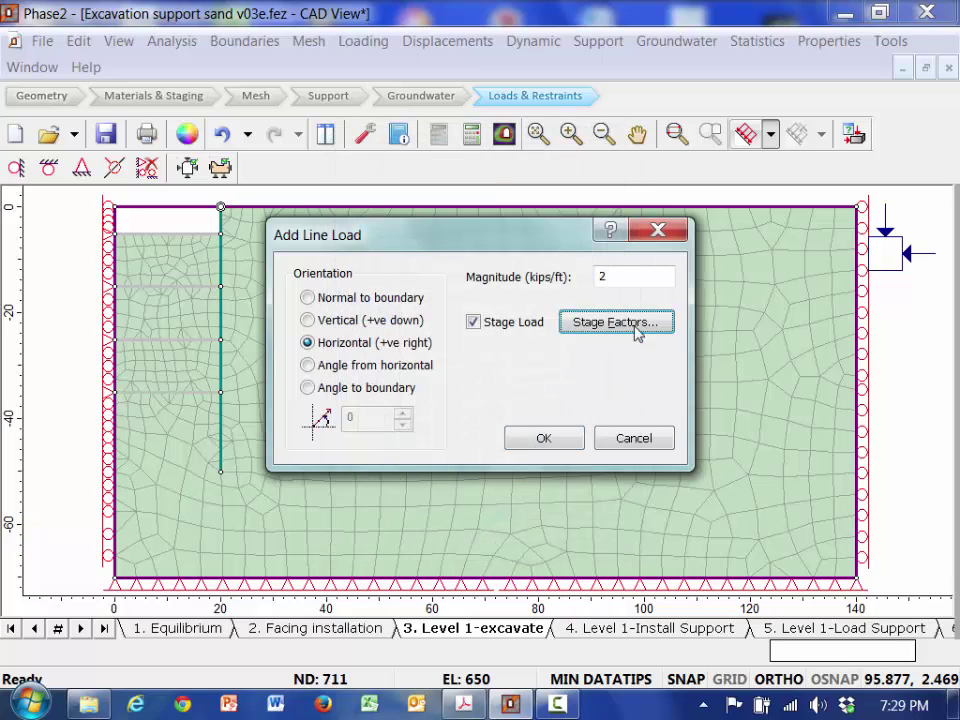
# Step: Apply the line load to the wall node at the first excavation level, y = -5, and check it in stages 1 to 3
pyautogui.click(530, 440)
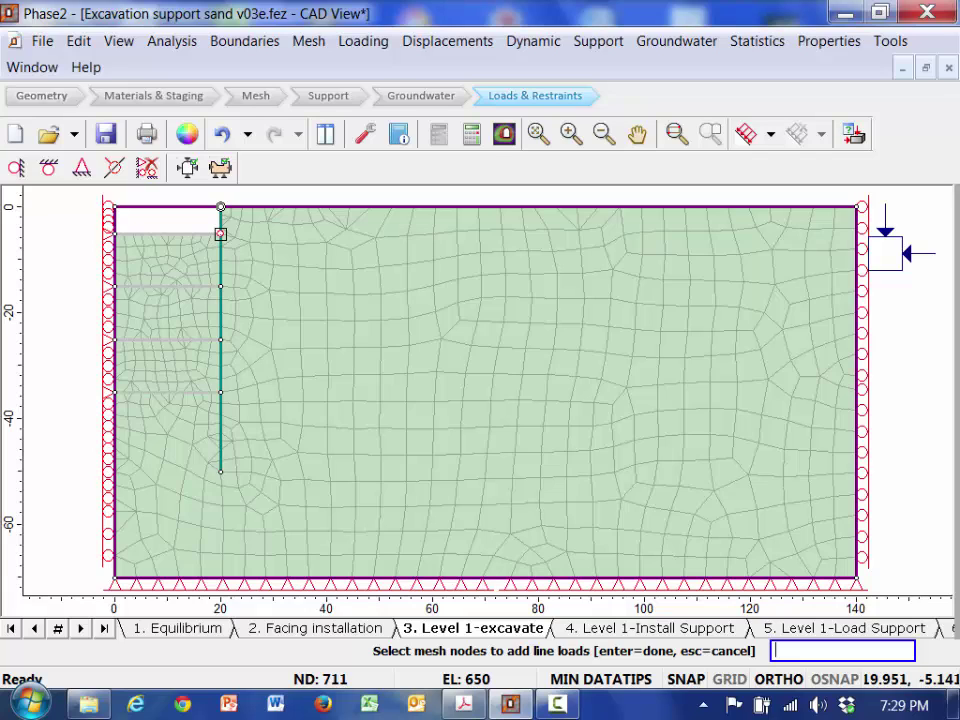
pyautogui.click(220, 234)
pyautogui.press('Return')
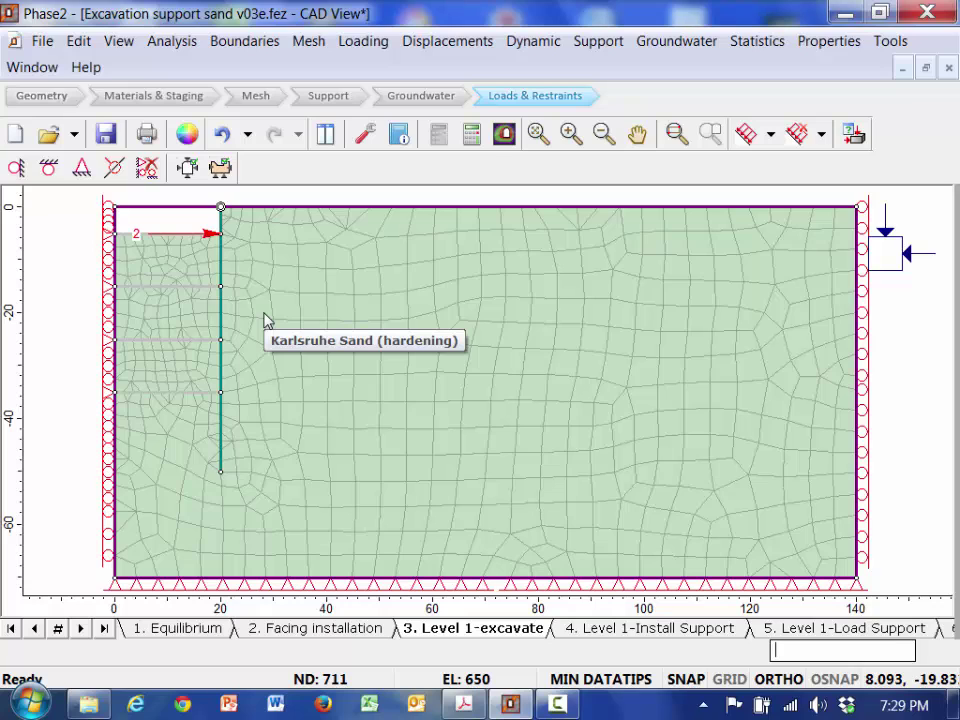
pyautogui.click(285, 629)
pyautogui.click(206, 635)
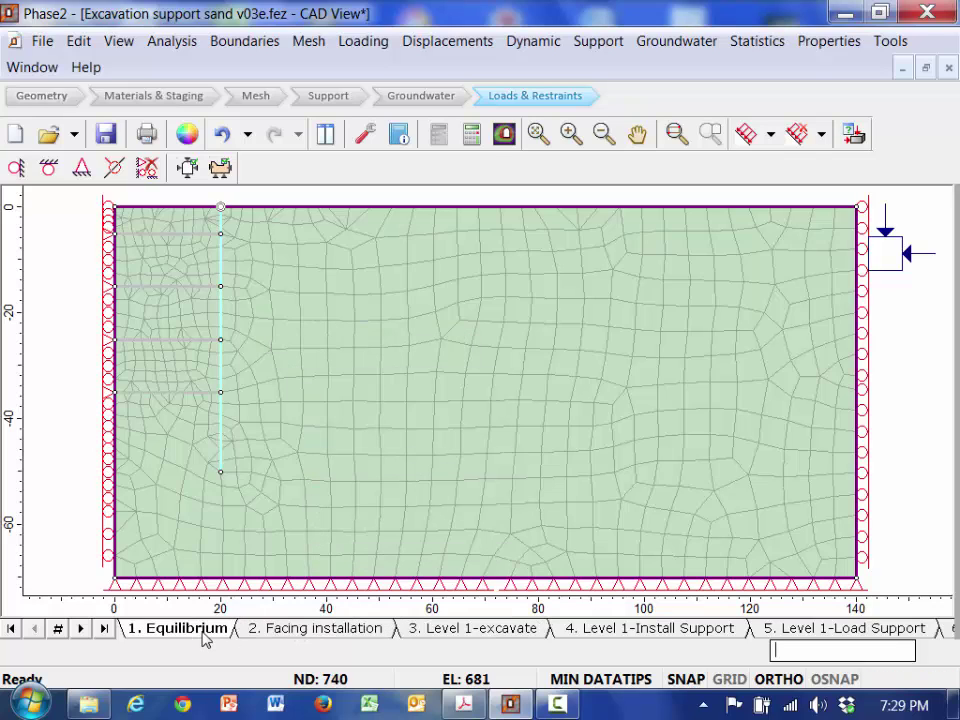
pyautogui.click(289, 632)
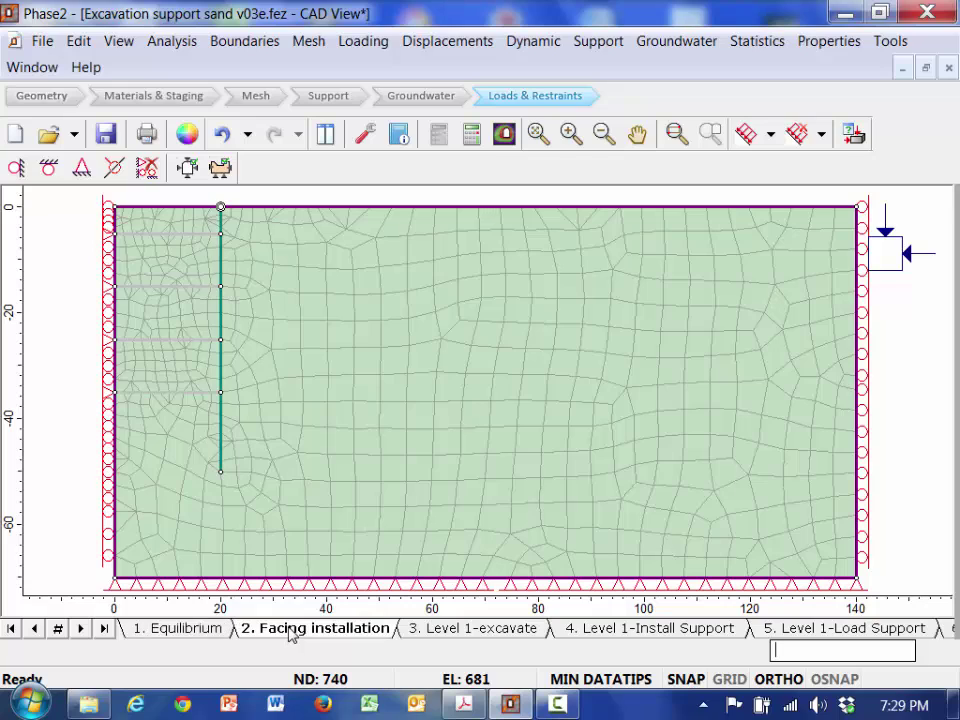
pyautogui.click(440, 628)
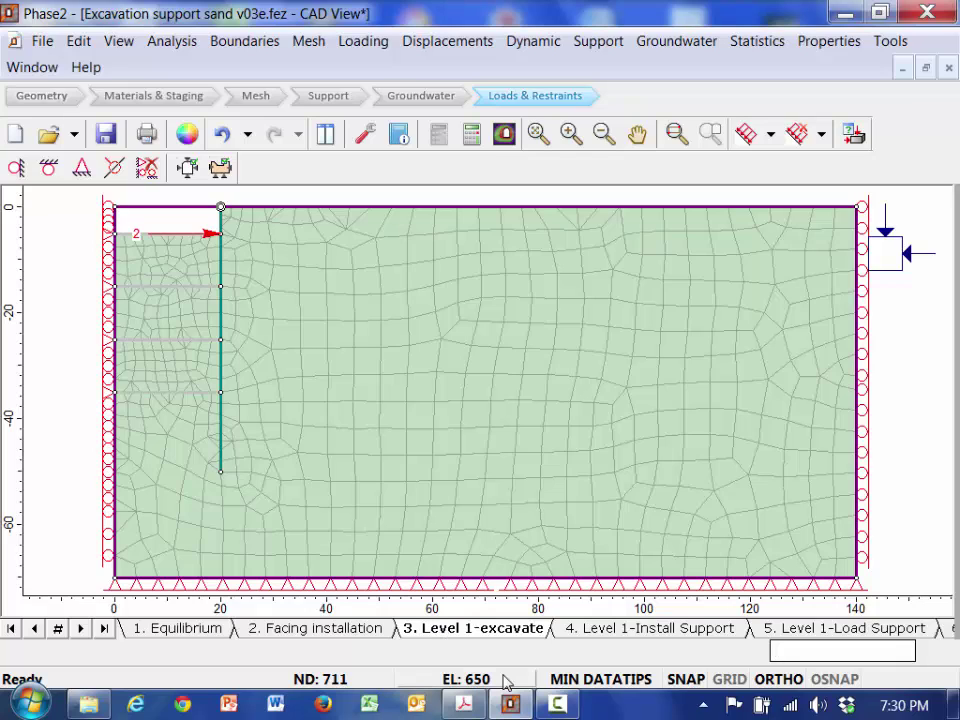
# Step: In stage 4, Level 1-Install Support, add an 8 in STD Pipe @ 5 ft c-c liner along the excavation boundary at y = -5
pyautogui.click(585, 634)
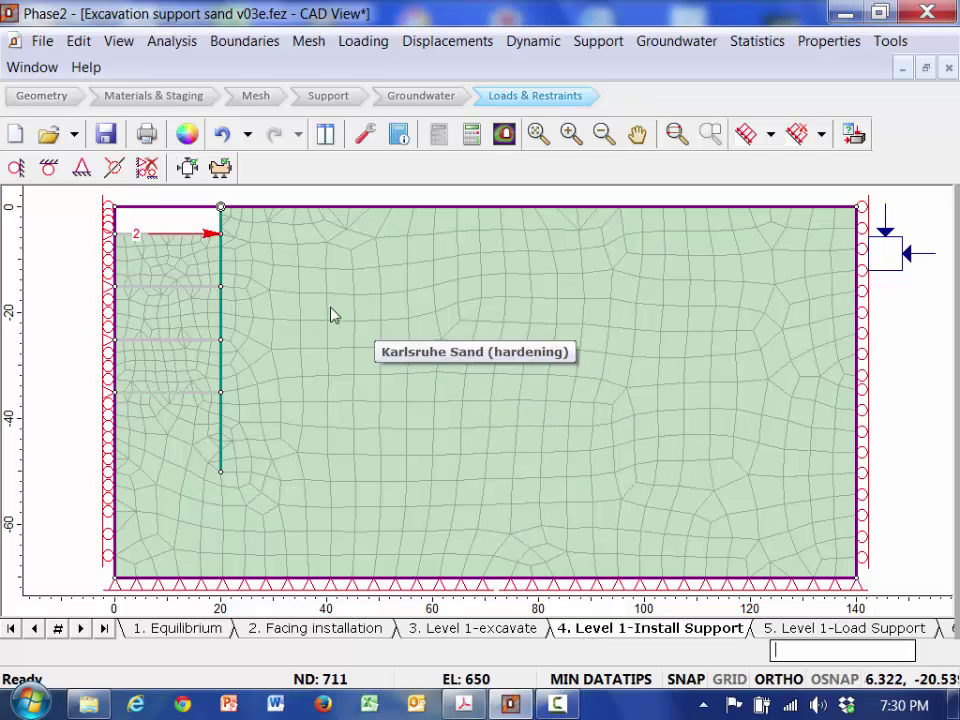
pyautogui.click(334, 100)
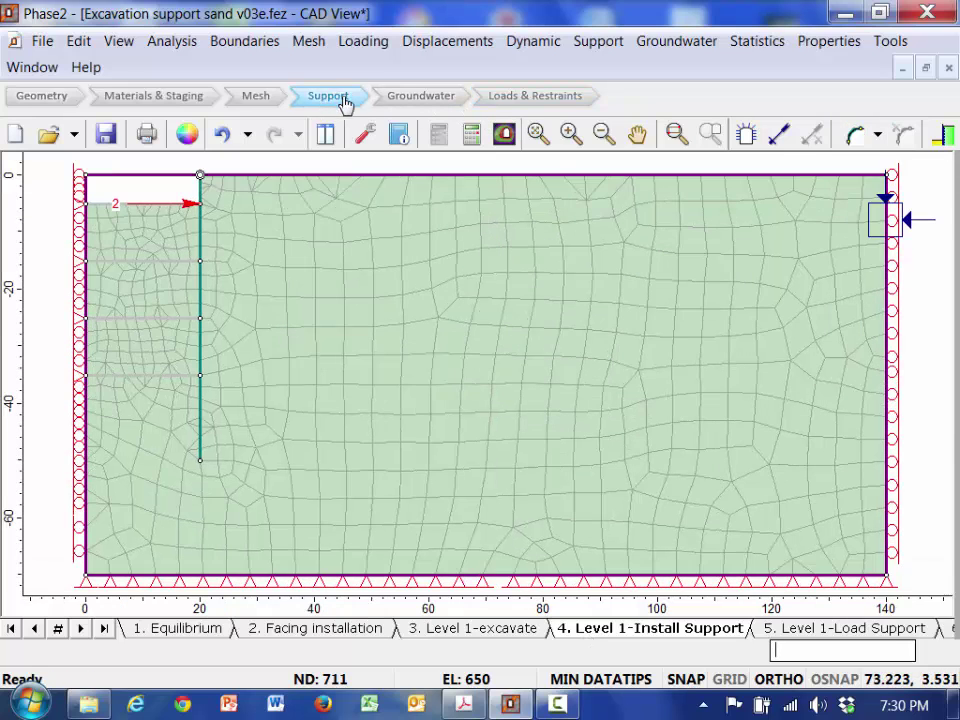
pyautogui.click(857, 140)
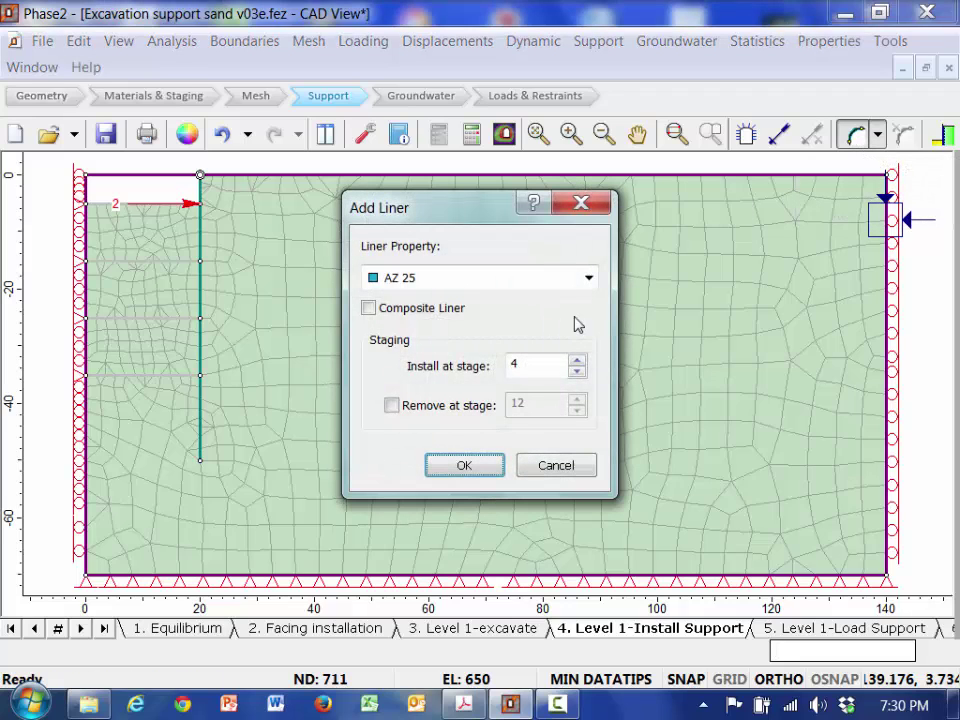
pyautogui.click(589, 280)
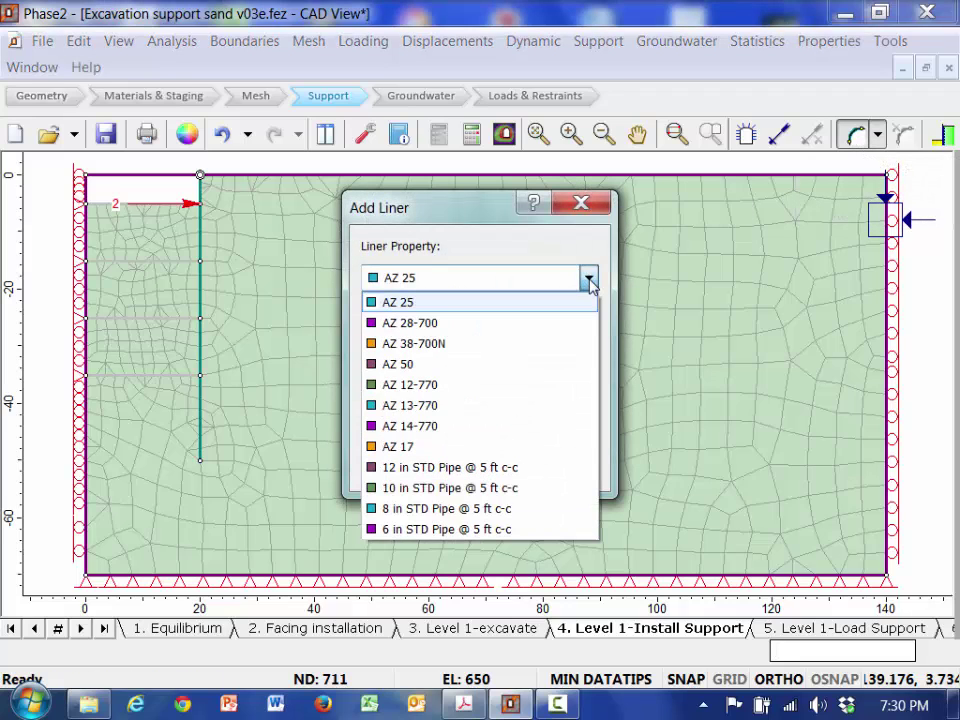
pyautogui.click(492, 512)
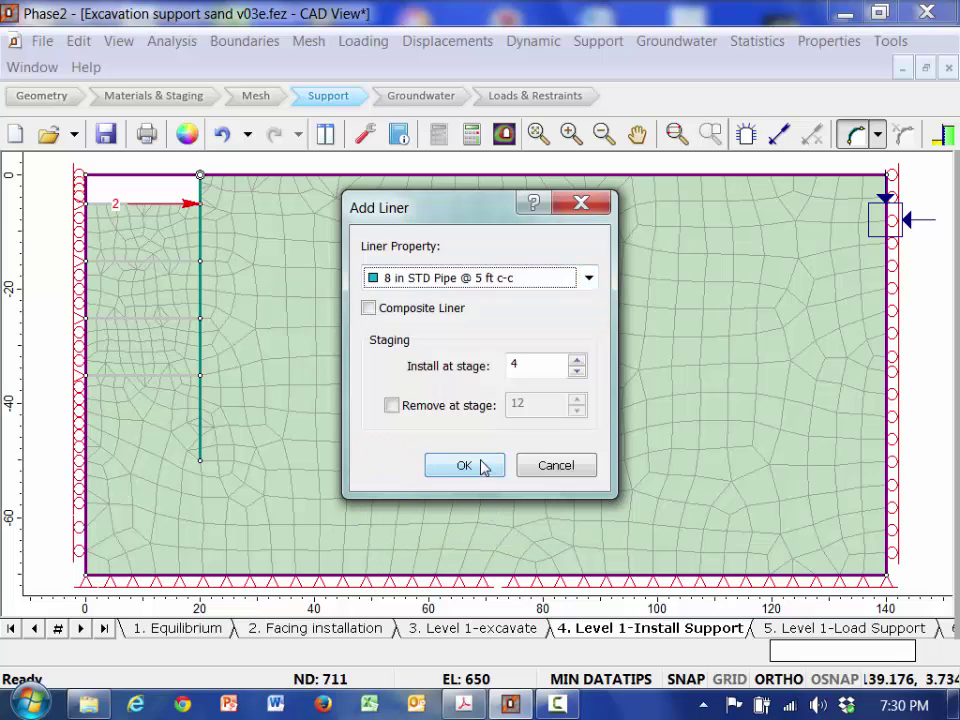
pyautogui.click(465, 466)
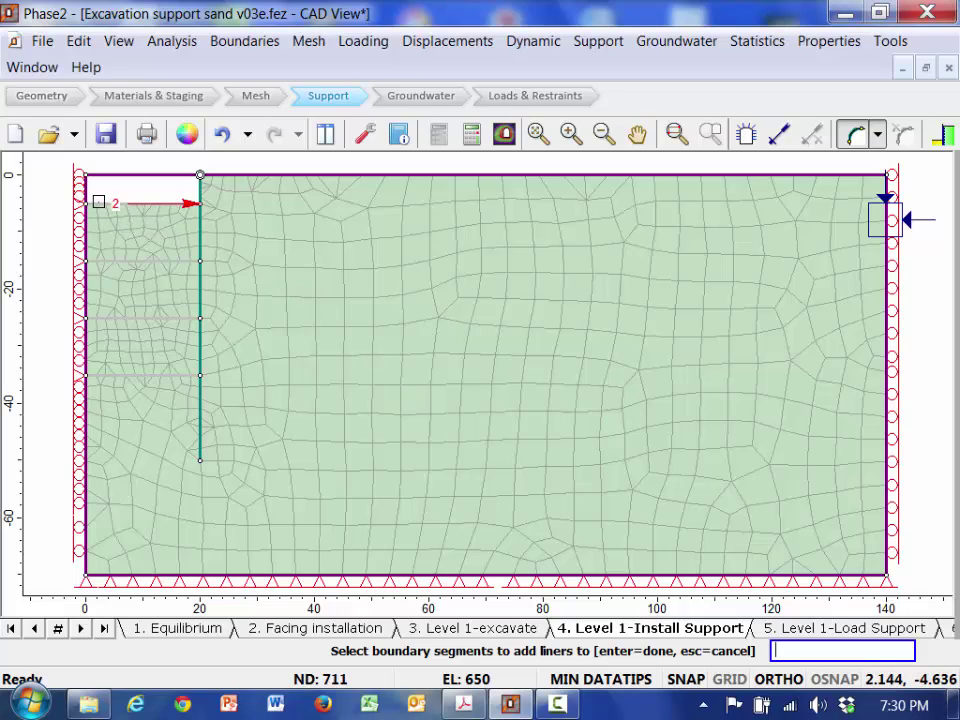
pyautogui.click(98, 202)
pyautogui.press('Return')
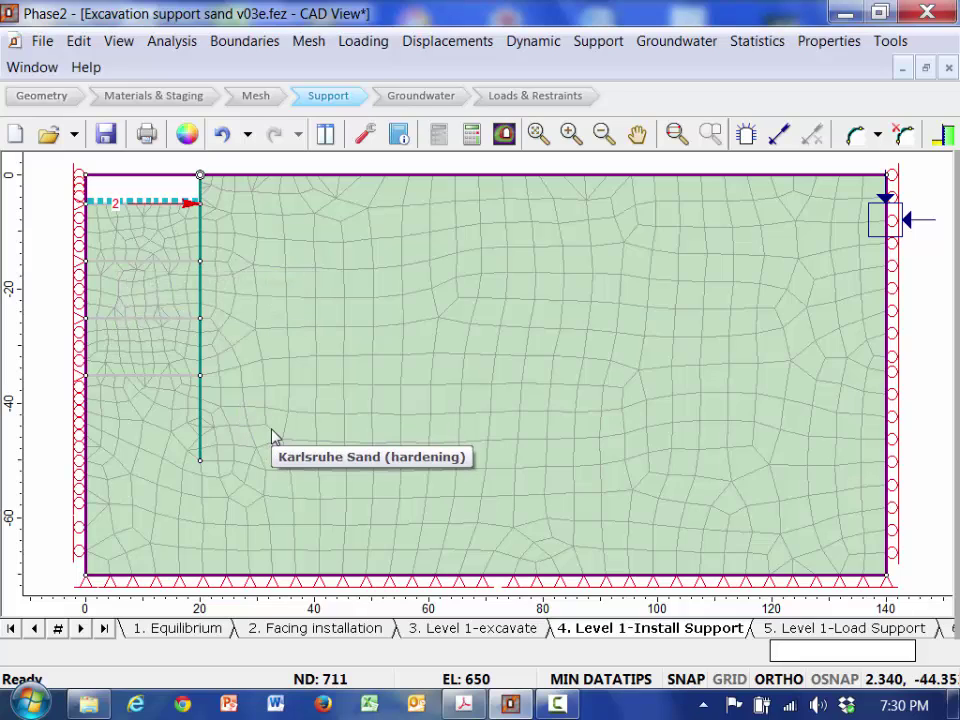
# Step: Check the pipe support and the line load at the first excavation level through stages 1 to 5
pyautogui.click(211, 635)
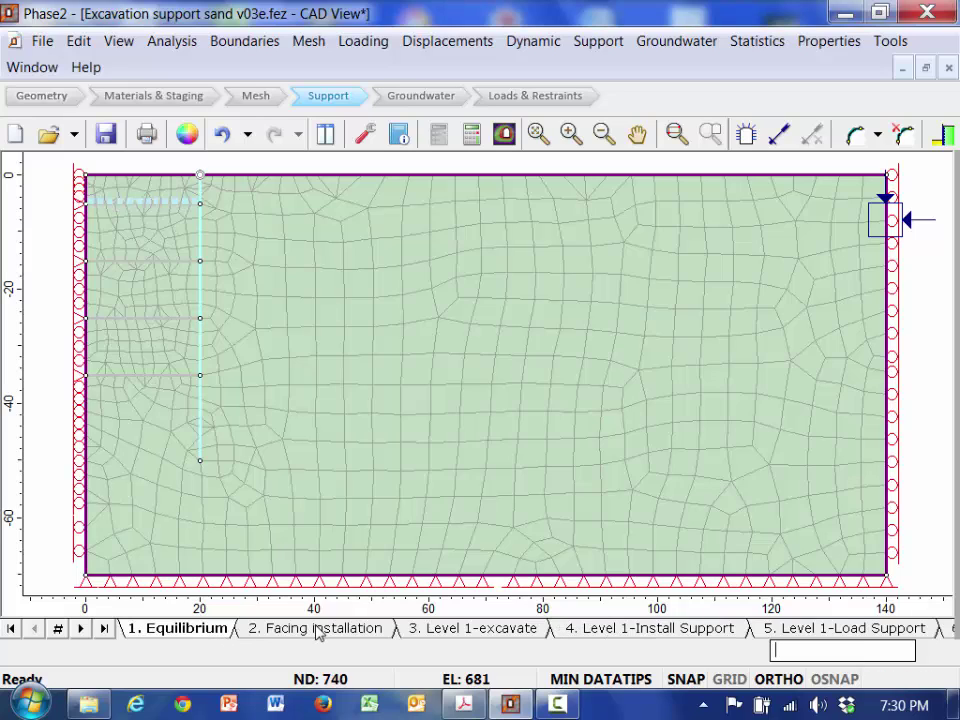
pyautogui.click(318, 631)
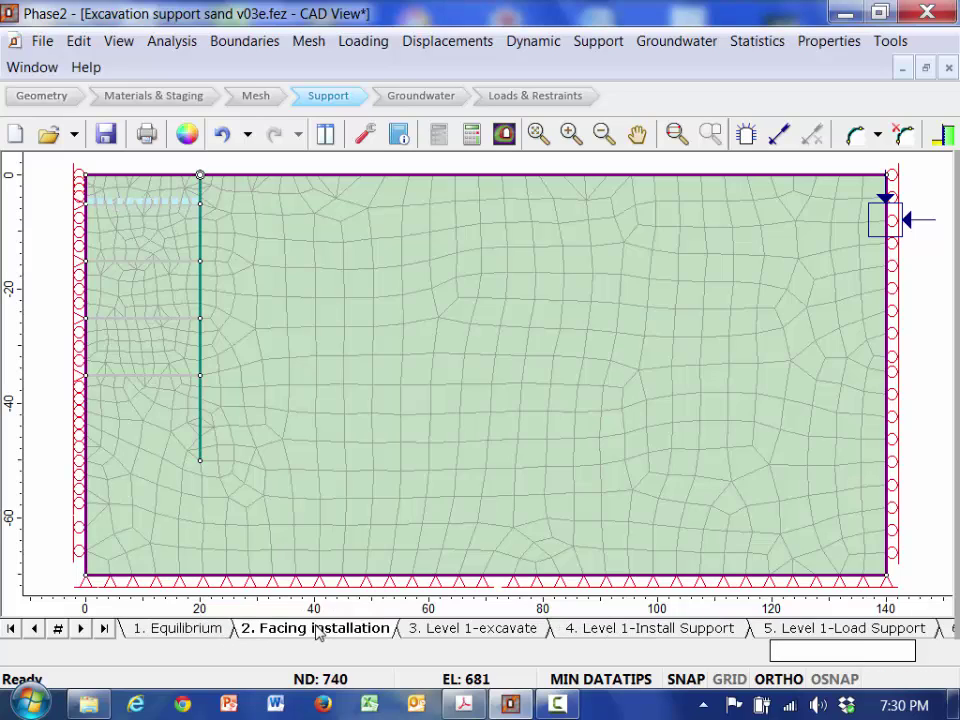
pyautogui.click(459, 630)
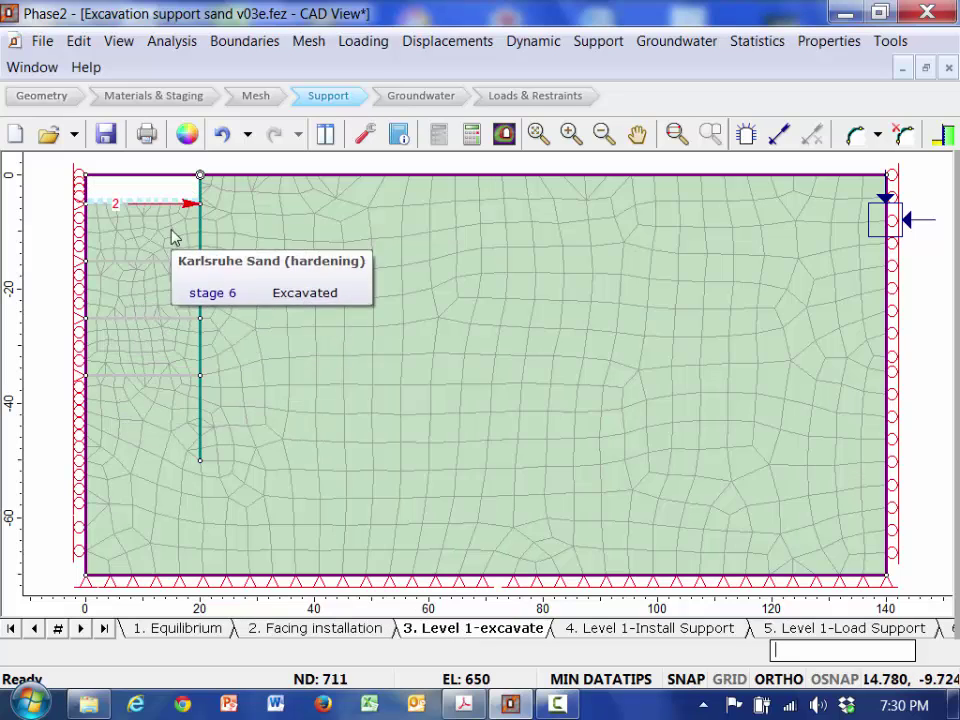
pyautogui.click(655, 630)
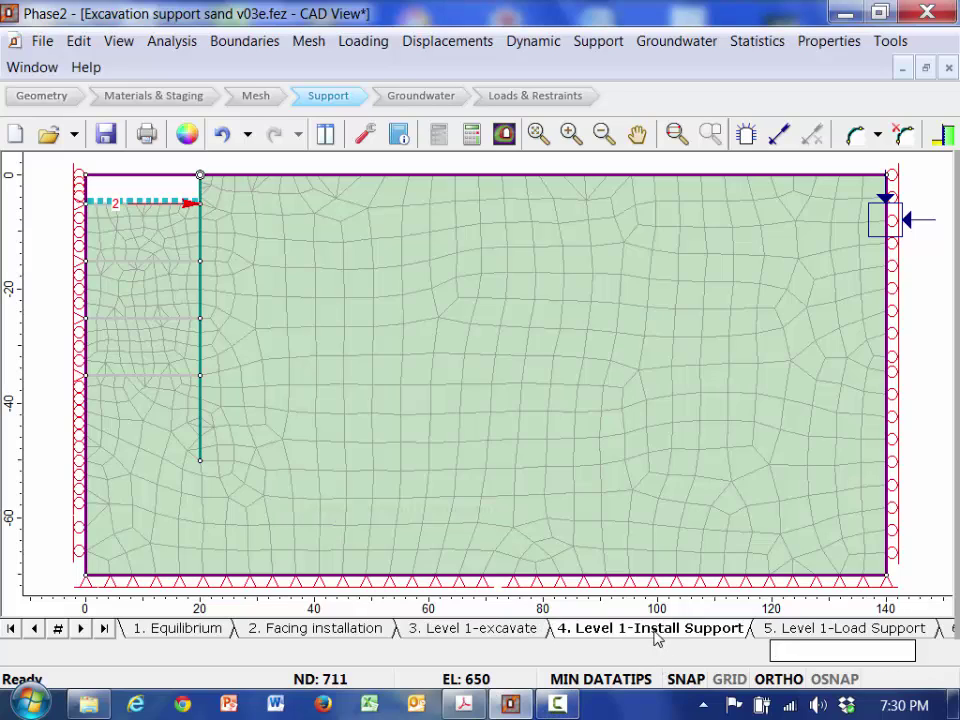
pyautogui.click(784, 630)
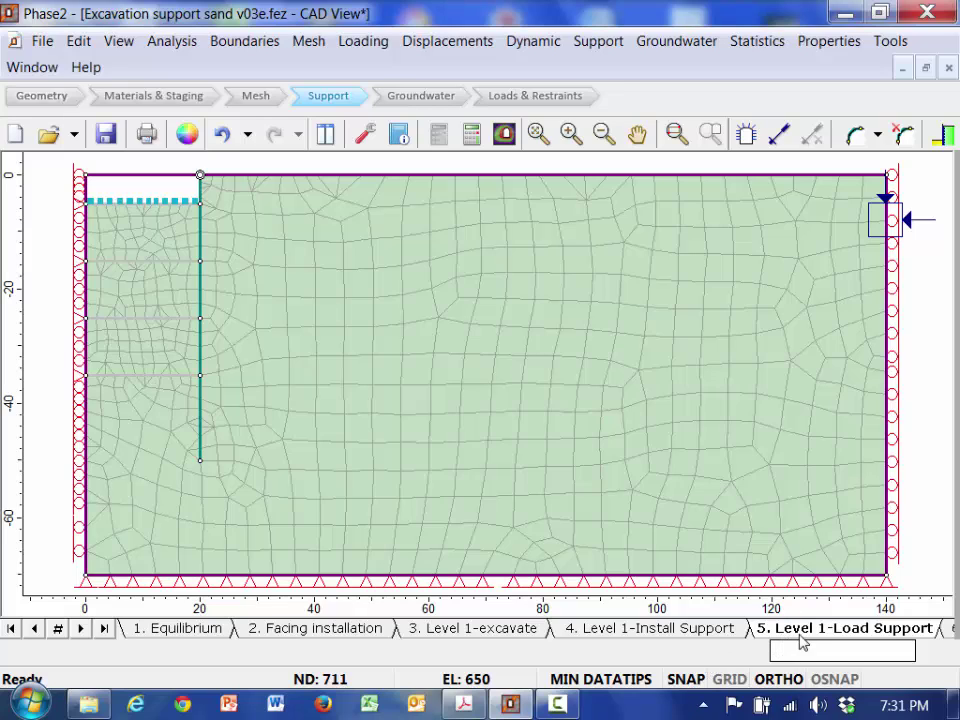
# Step: In stage 6, Level 2-Excavate, start a staged horizontal line load of 2 kips/ft and set its stage 3 and 4 factors to 0
pyautogui.click(950, 630)
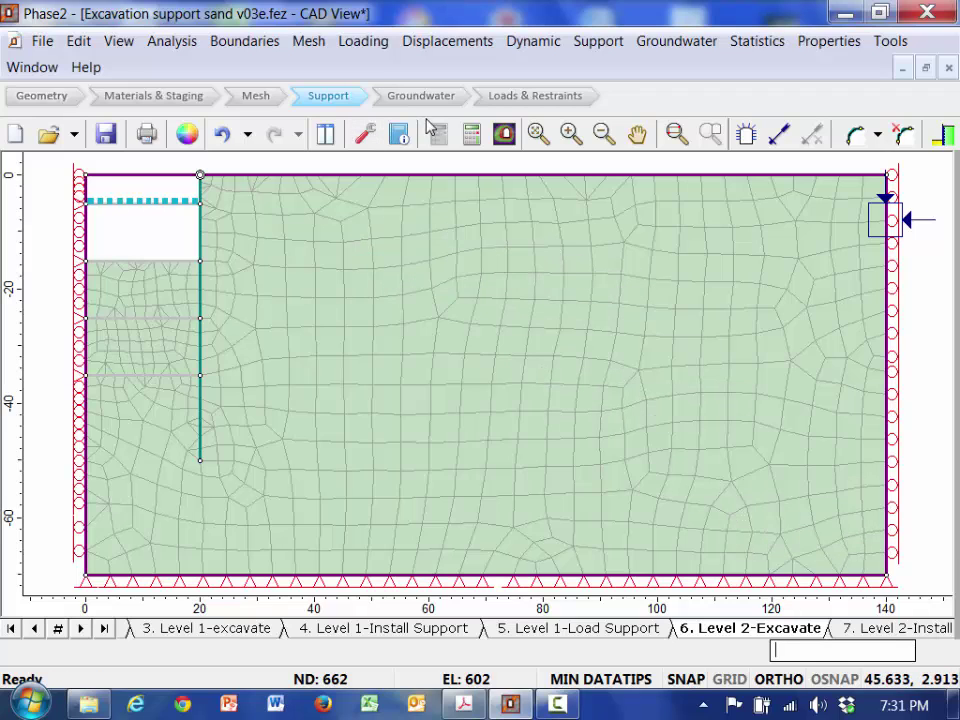
pyautogui.click(575, 97)
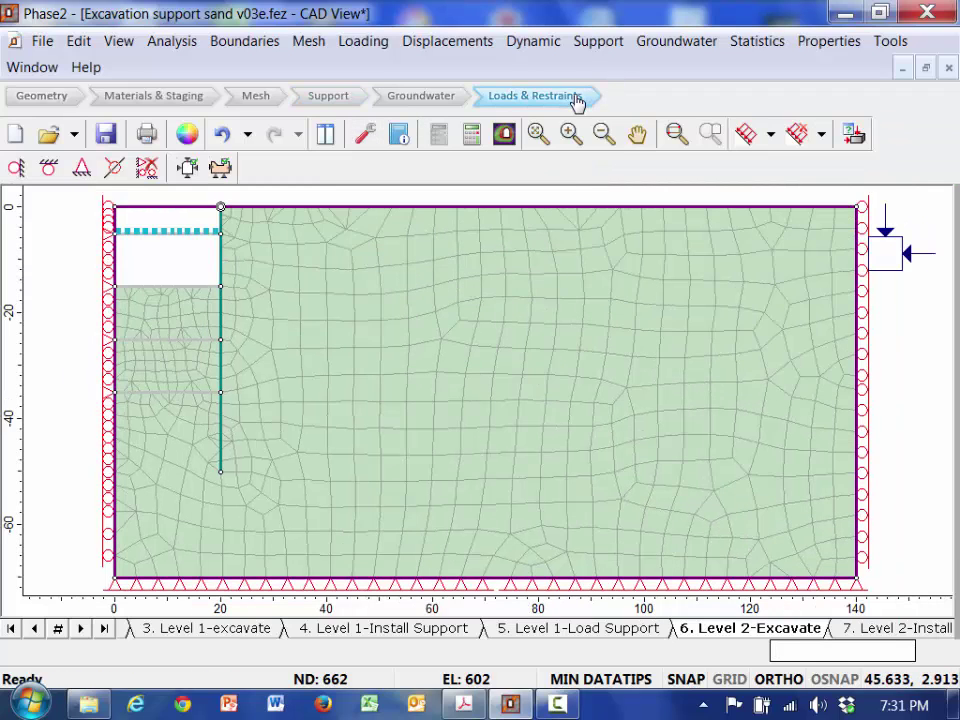
pyautogui.click(771, 134)
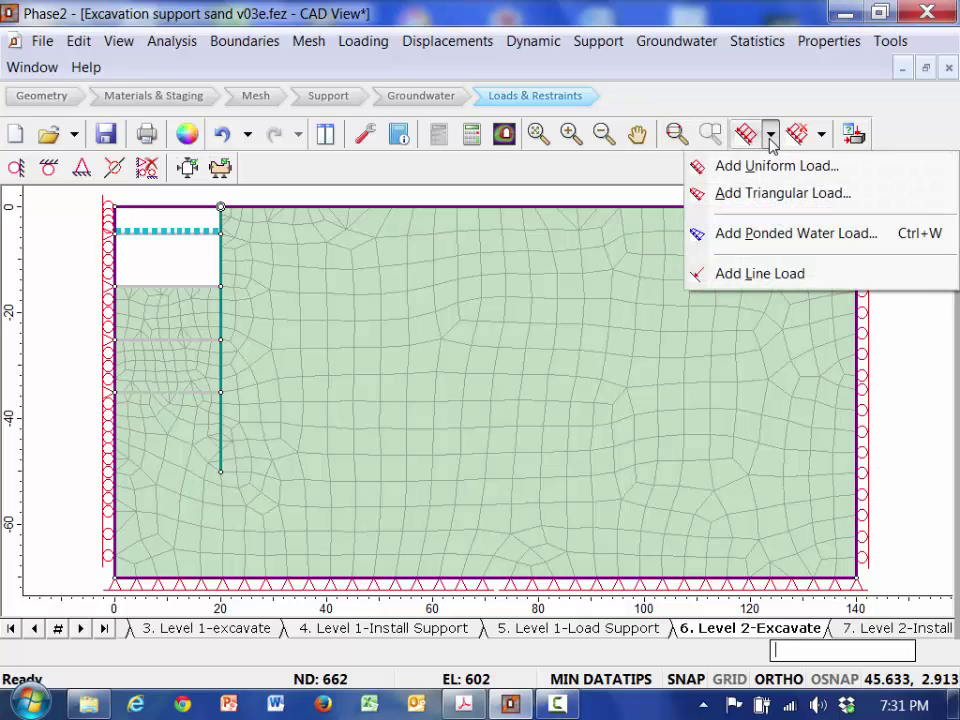
pyautogui.click(766, 274)
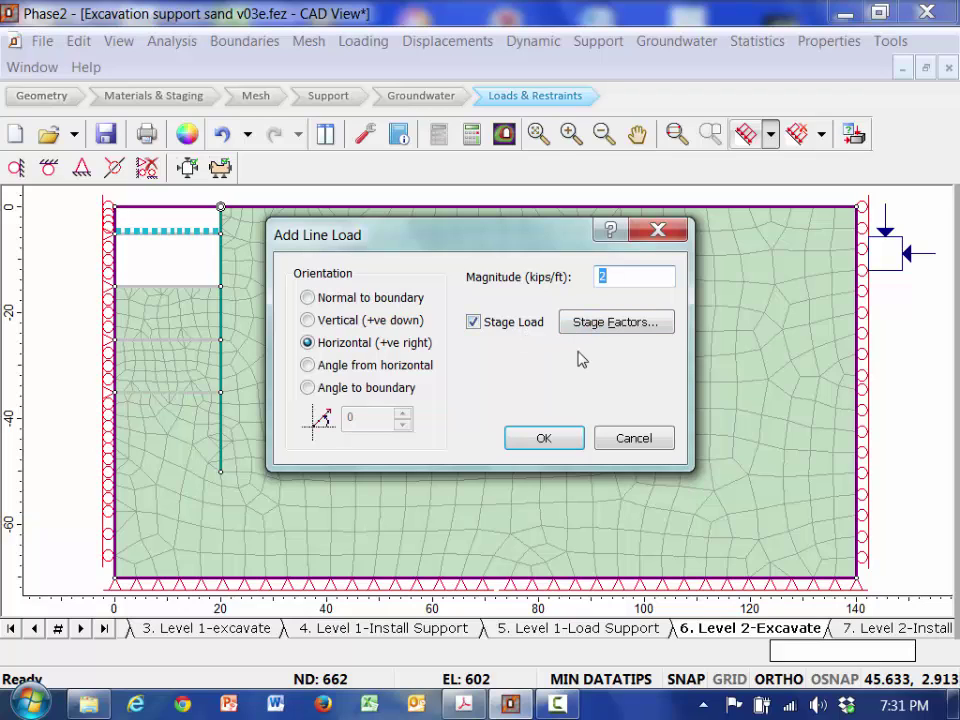
pyautogui.click(610, 324)
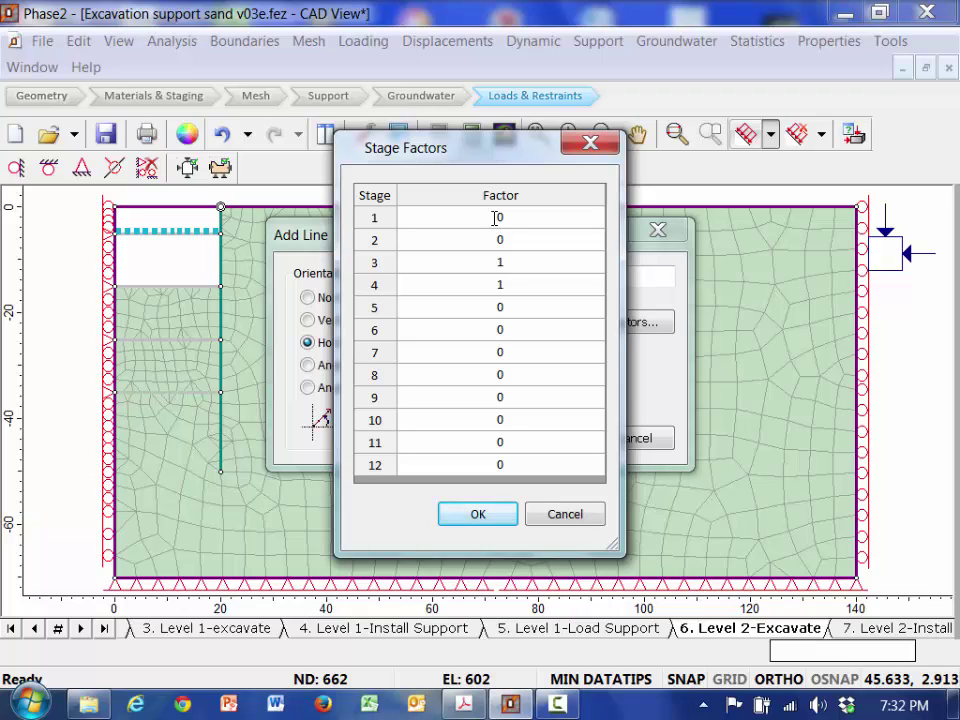
pyautogui.click(494, 218)
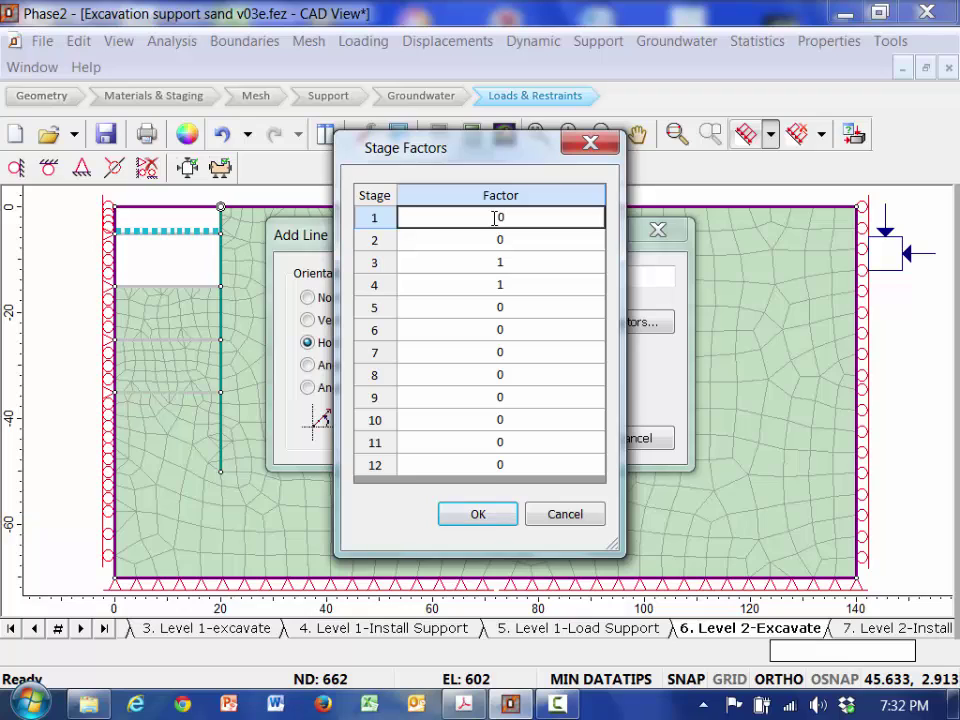
pyautogui.press('Down')
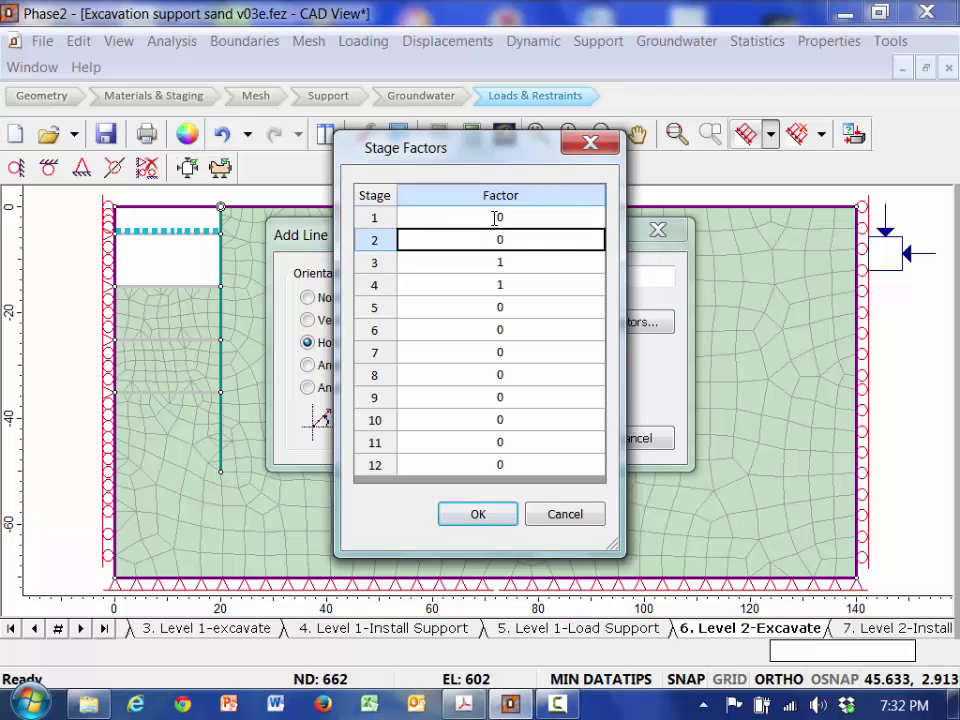
pyautogui.press('Down')
pyautogui.write('0')
pyautogui.press('Down')
pyautogui.write('0')
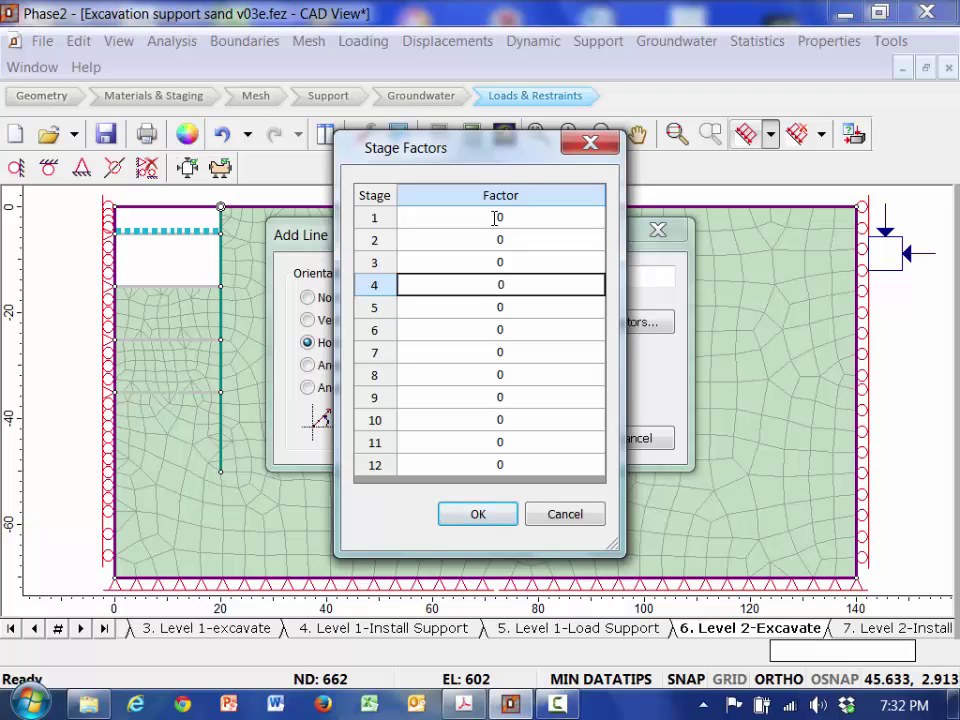
pyautogui.press('Down')
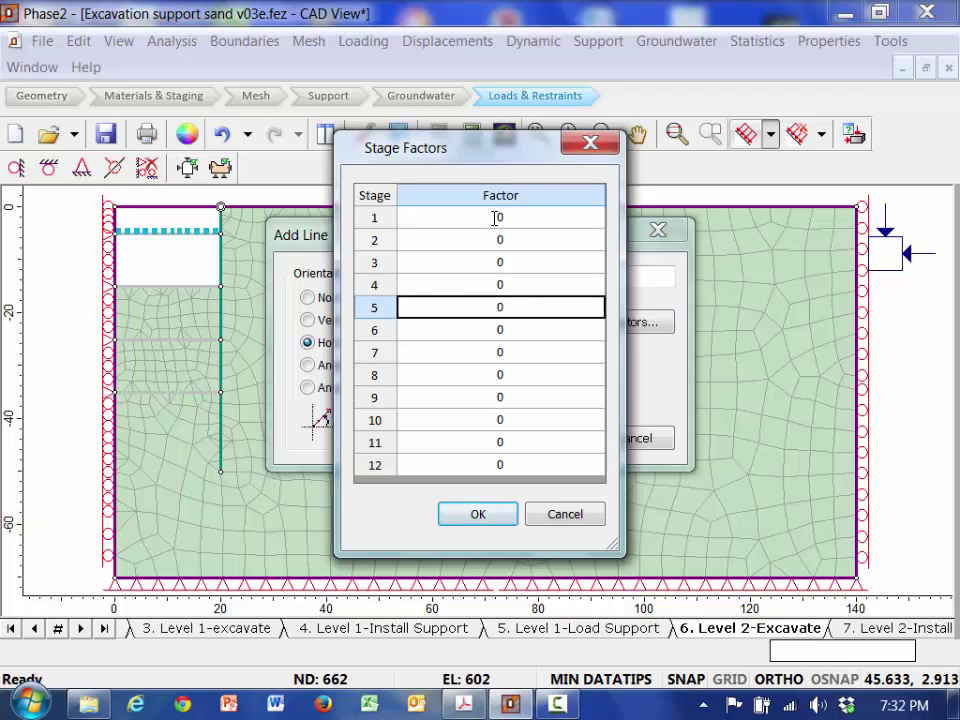
pyautogui.press('Down')
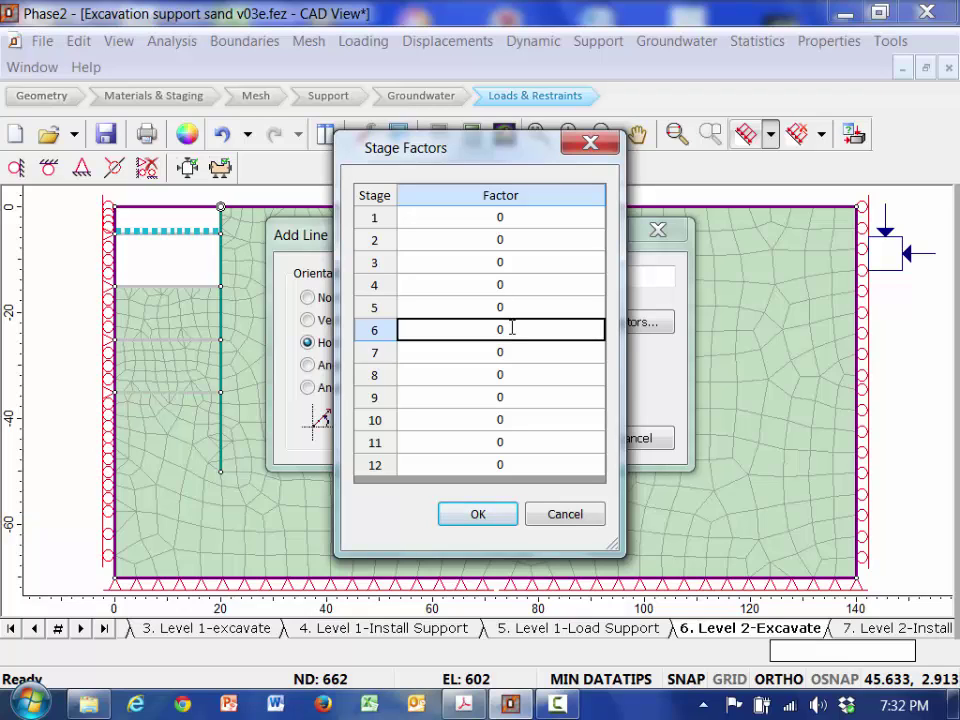
# Step: Set the line load's stage factors for stages 6 and 7 to 1 and accept the factors
pyautogui.write('1')
pyautogui.press('Return')
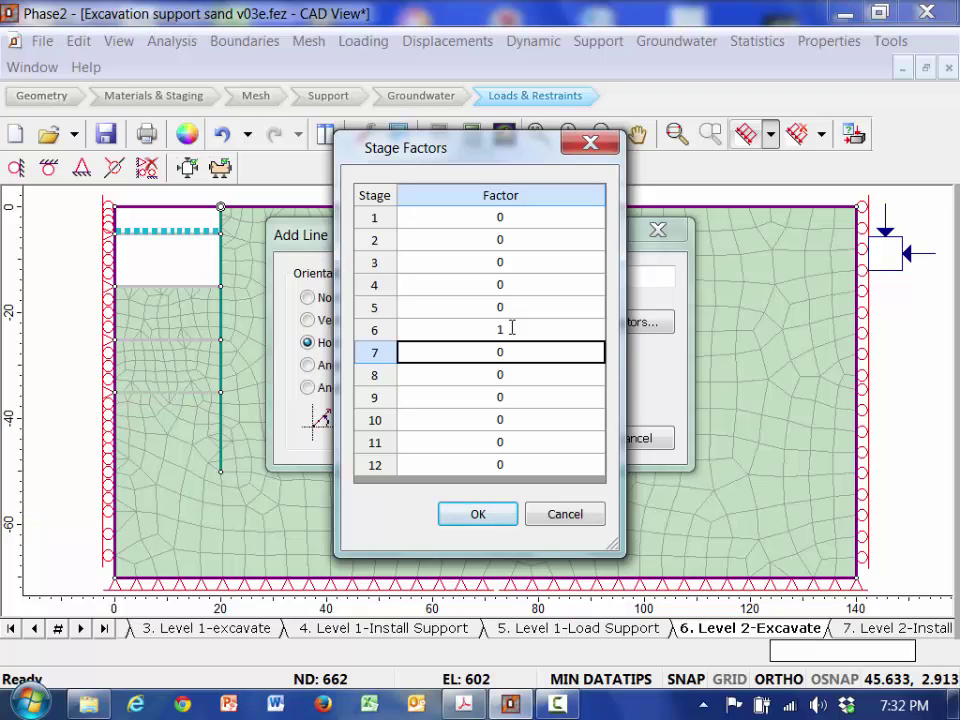
pyautogui.write('1')
pyautogui.press('Return')
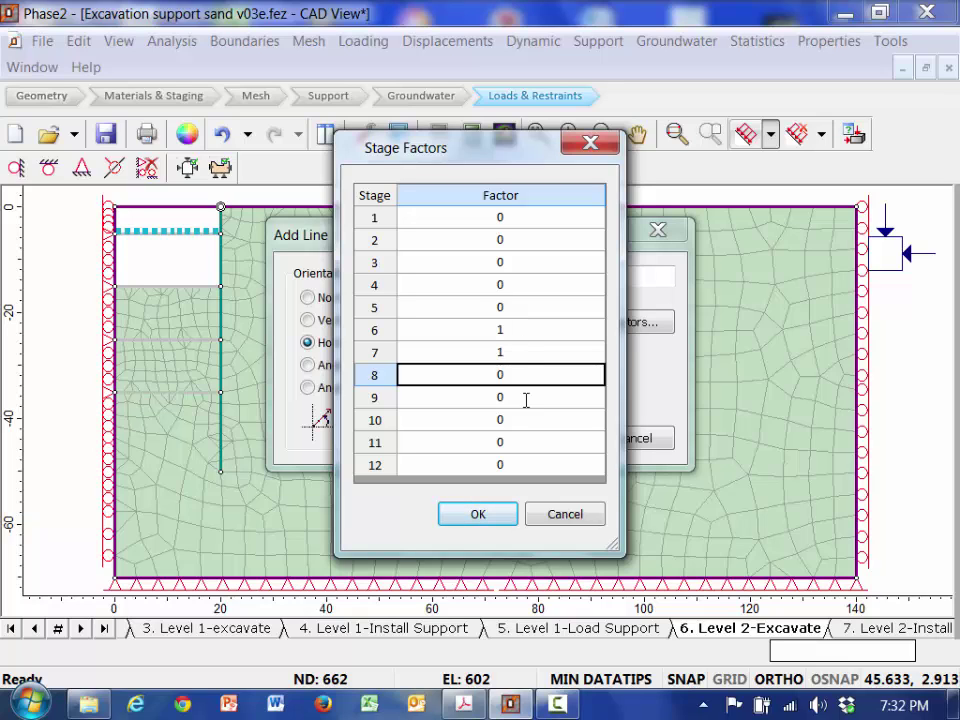
pyautogui.click(474, 516)
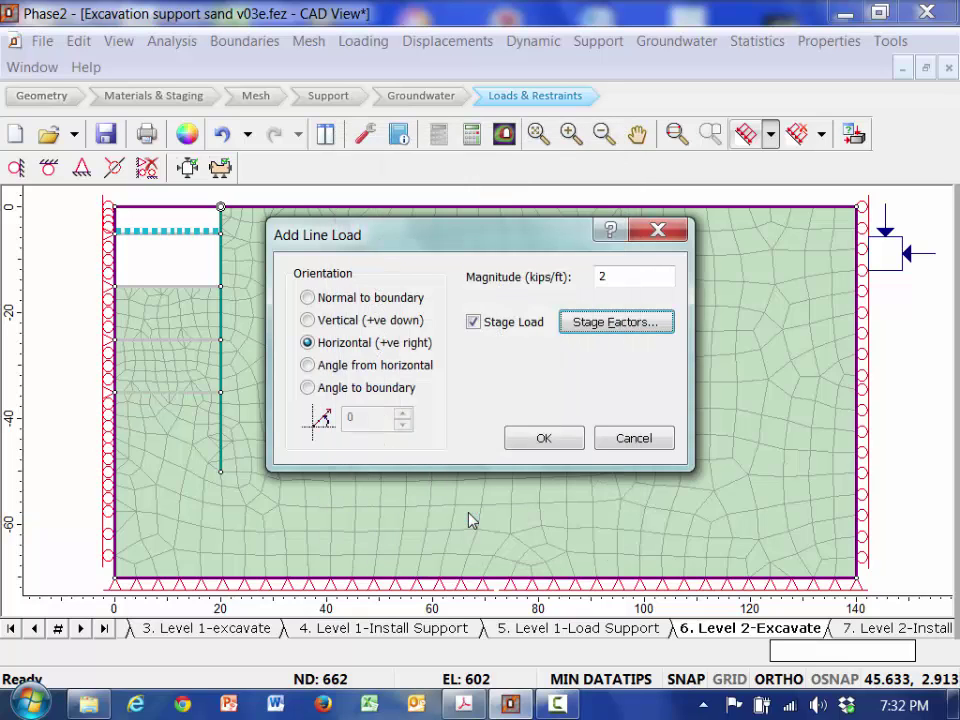
# Step: Apply the 2 kips/ft line load to the wall node at the second excavation level, y = -15
pyautogui.click(544, 437)
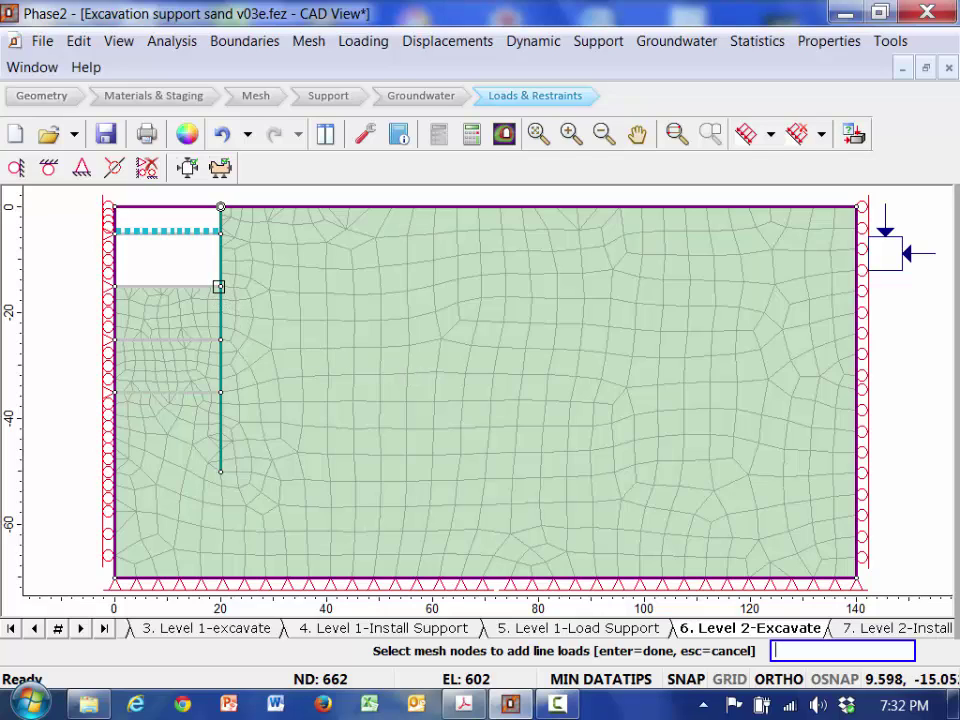
pyautogui.click(218, 286)
pyautogui.press('Return')
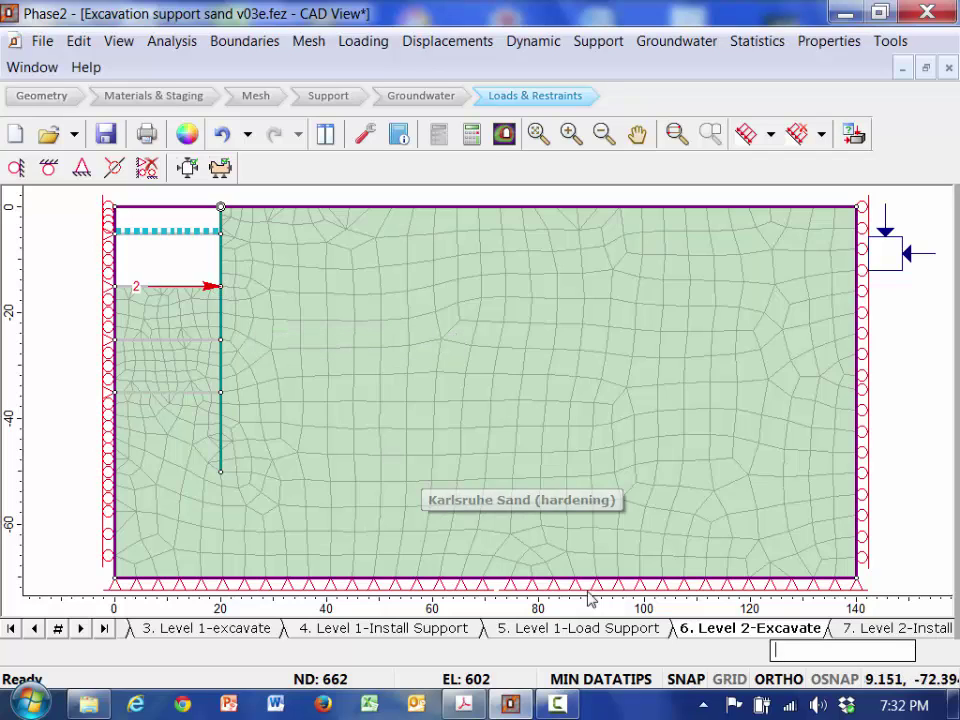
# Step: In stage 7, add an 8 in STD Pipe @ 5 ft c-c liner along the boundary at y = -15 and check it in stage 8
pyautogui.click(919, 634)
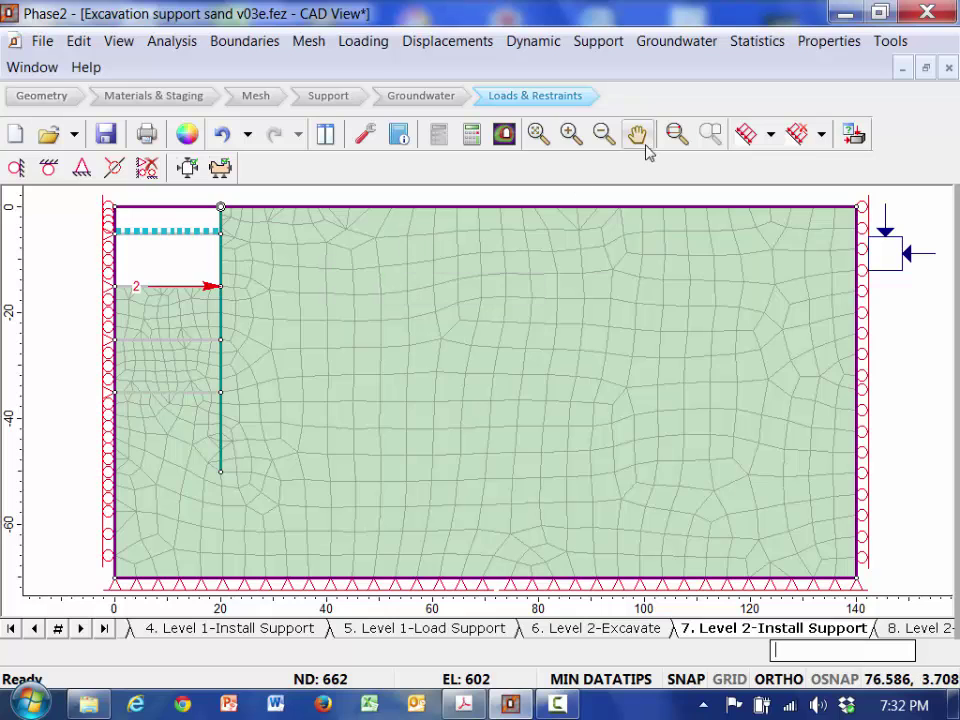
pyautogui.click(341, 101)
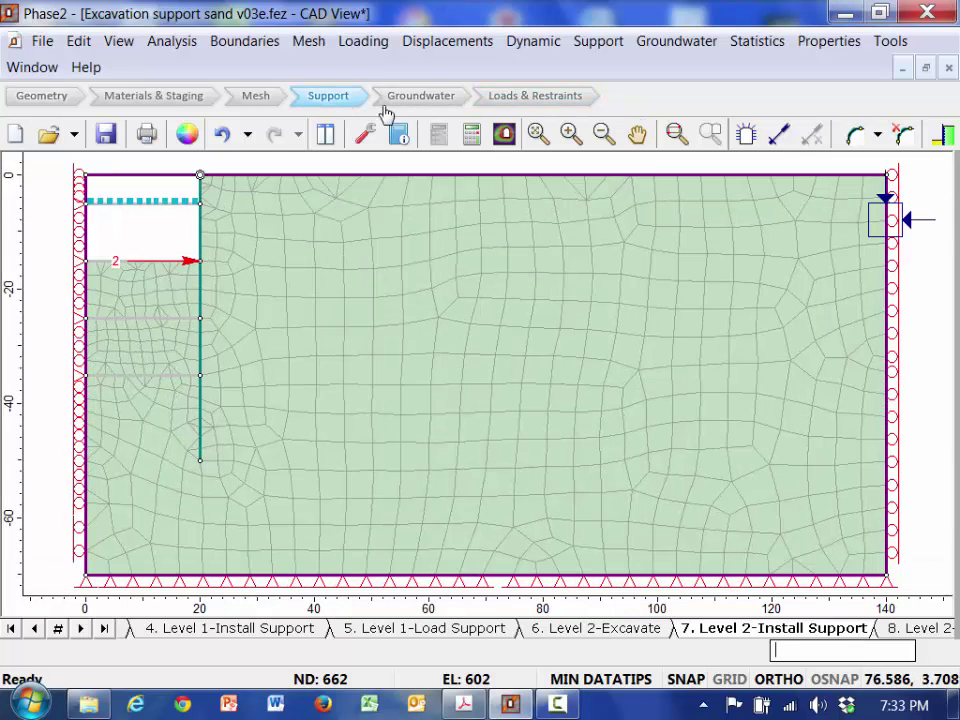
pyautogui.click(855, 136)
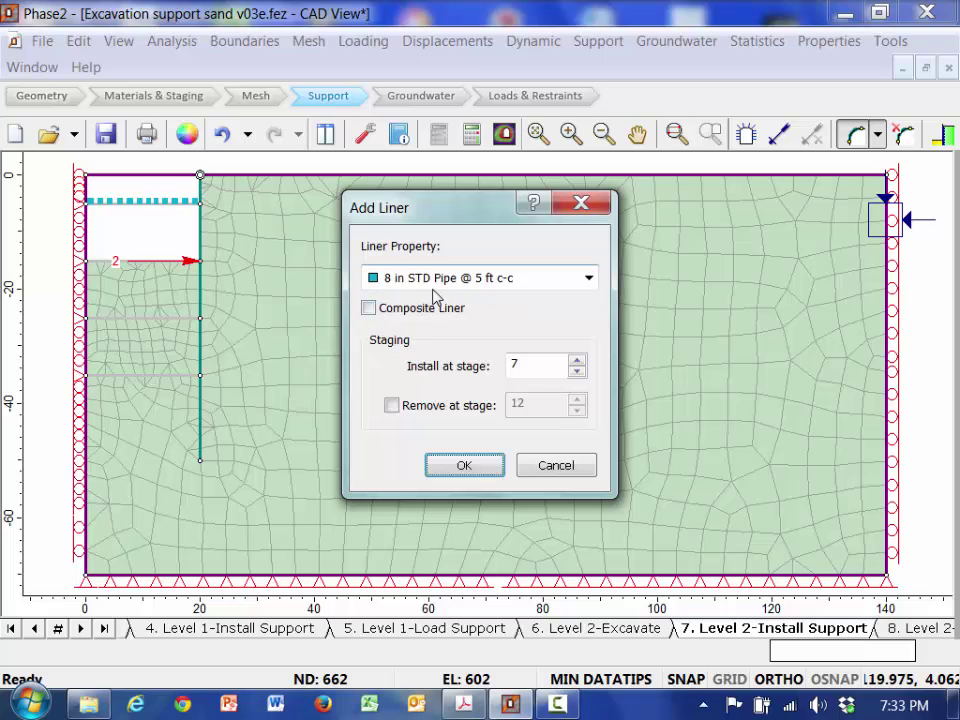
pyautogui.click(463, 467)
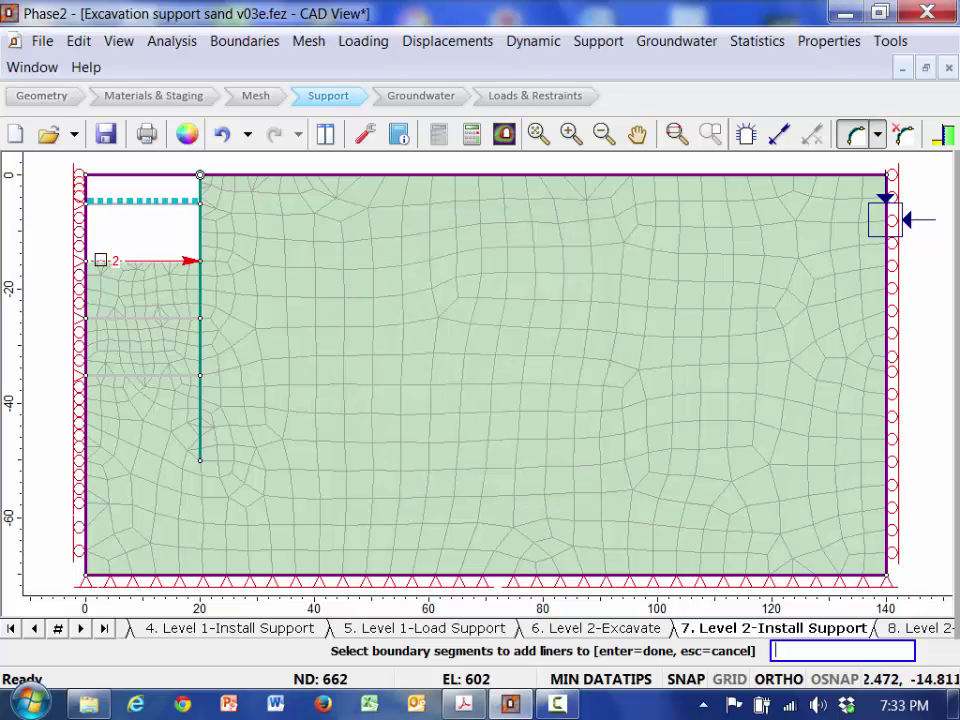
pyautogui.click(100, 260)
pyautogui.press('Return')
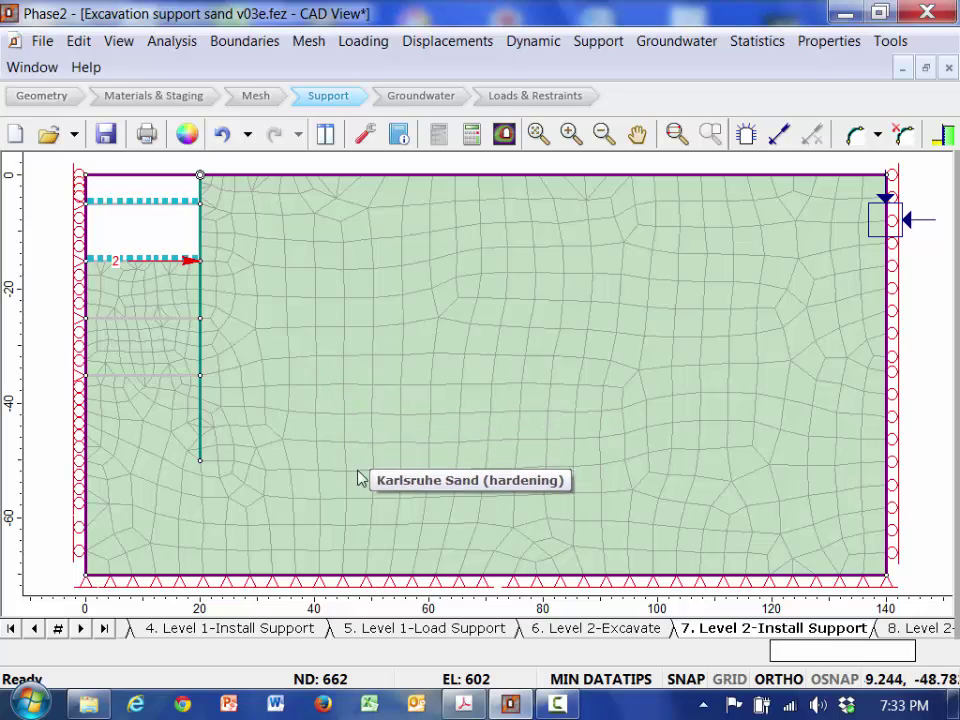
pyautogui.click(923, 629)
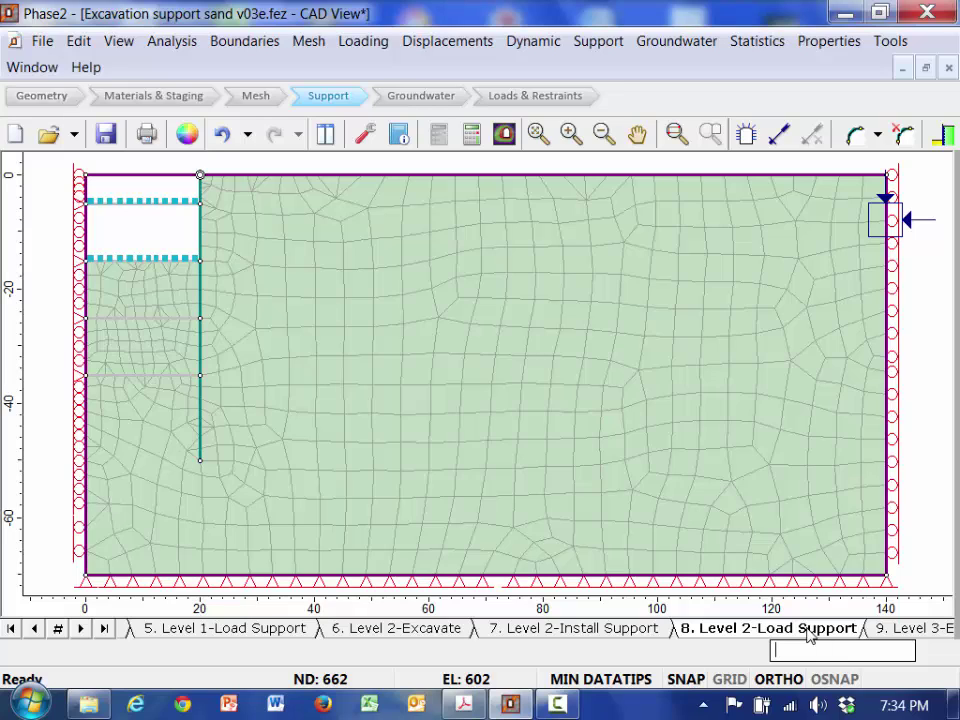
# Step: In stage 9, Level 3-Excavate, start a staged horizontal line load of 2 kips/ft and set its stage 6 and 7 factors to 0
pyautogui.click(897, 628)
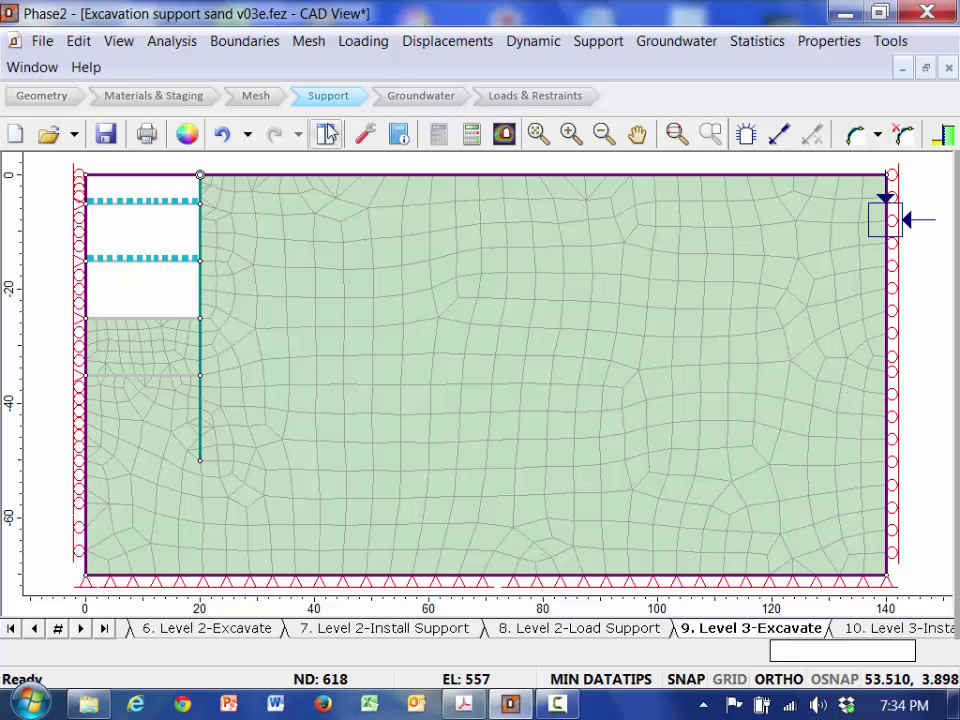
pyautogui.click(509, 100)
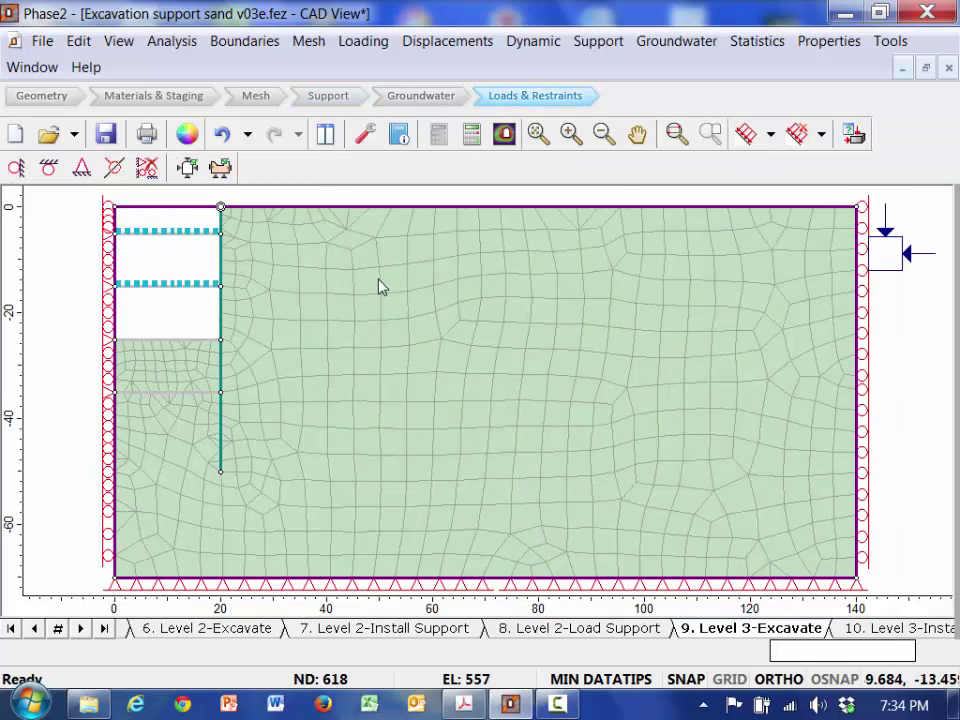
pyautogui.click(771, 137)
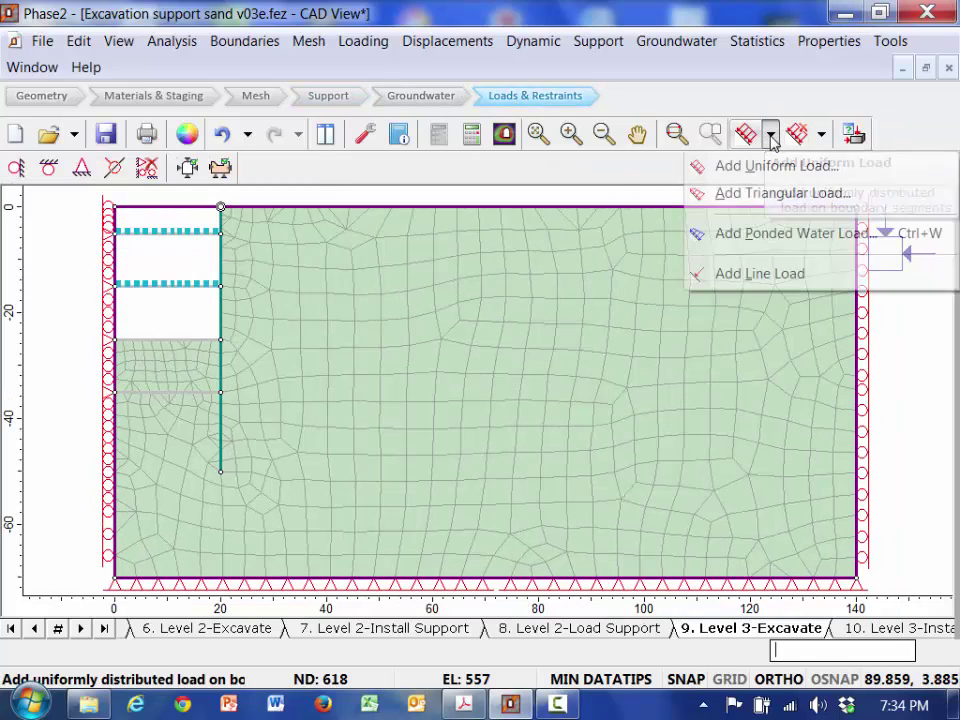
pyautogui.click(763, 275)
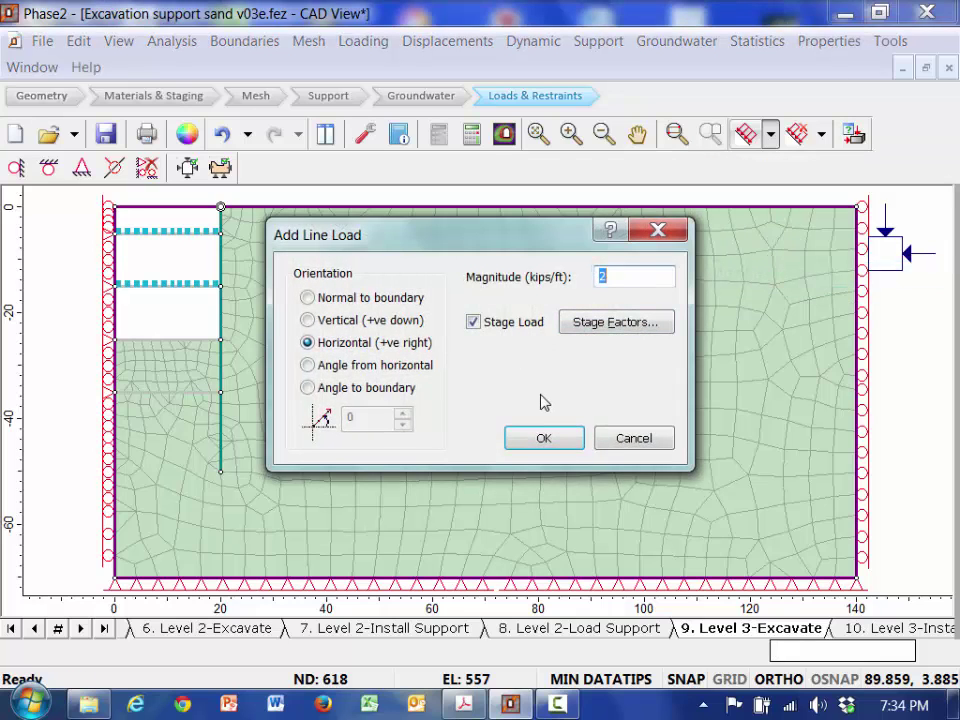
pyautogui.click(620, 330)
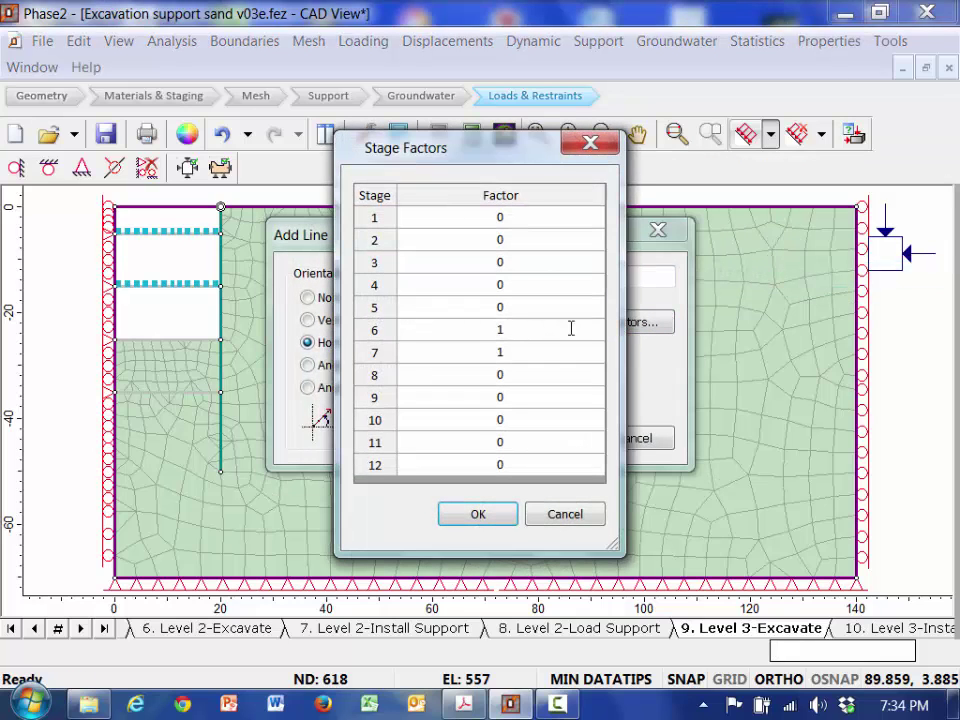
pyautogui.click(531, 330)
pyautogui.press('BackSpace')
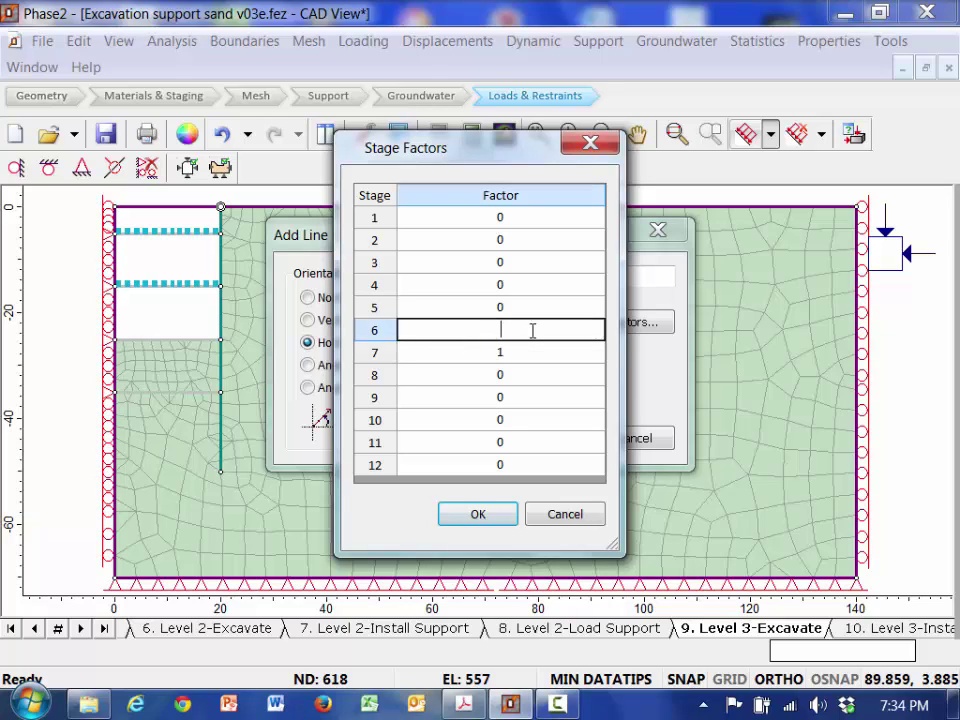
pyautogui.write('0')
pyautogui.press('Down')
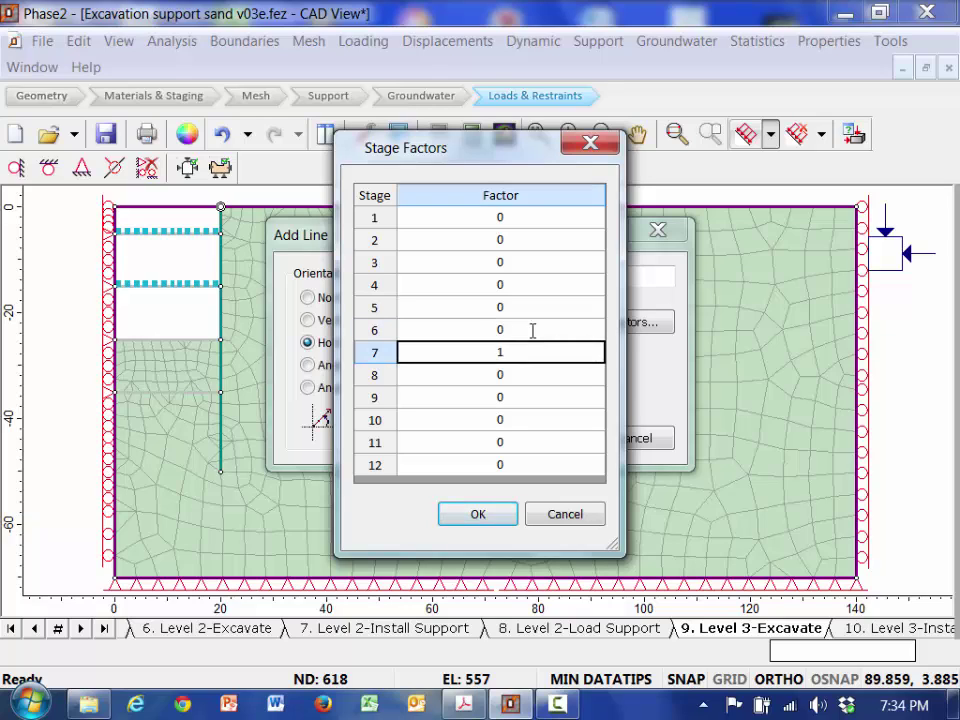
pyautogui.press('BackSpace')
pyautogui.write('0')
pyautogui.press('Down')
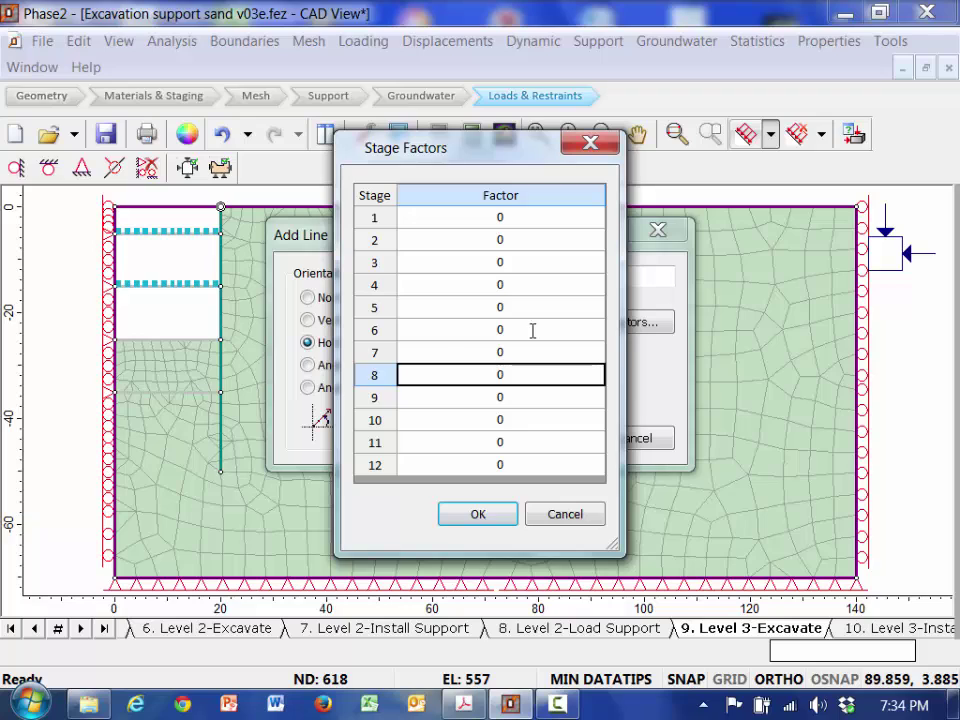
# Step: Set the line load's stage factors for stages 9 and 10 to 1 and accept the line load settings
pyautogui.press('Down')
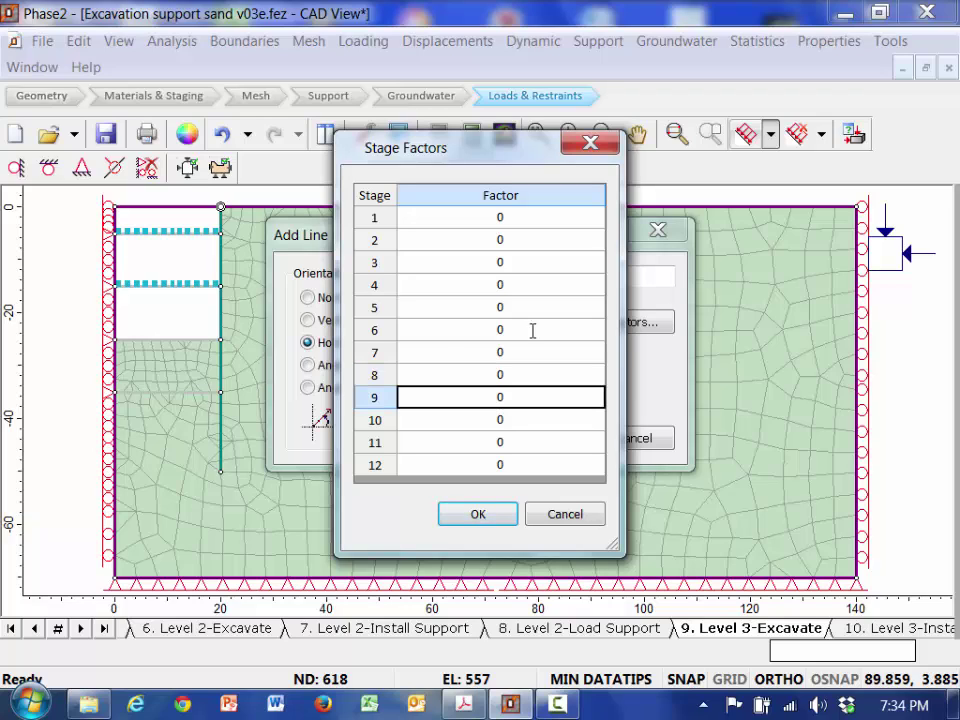
pyautogui.press('BackSpace')
pyautogui.write('1')
pyautogui.press('Down')
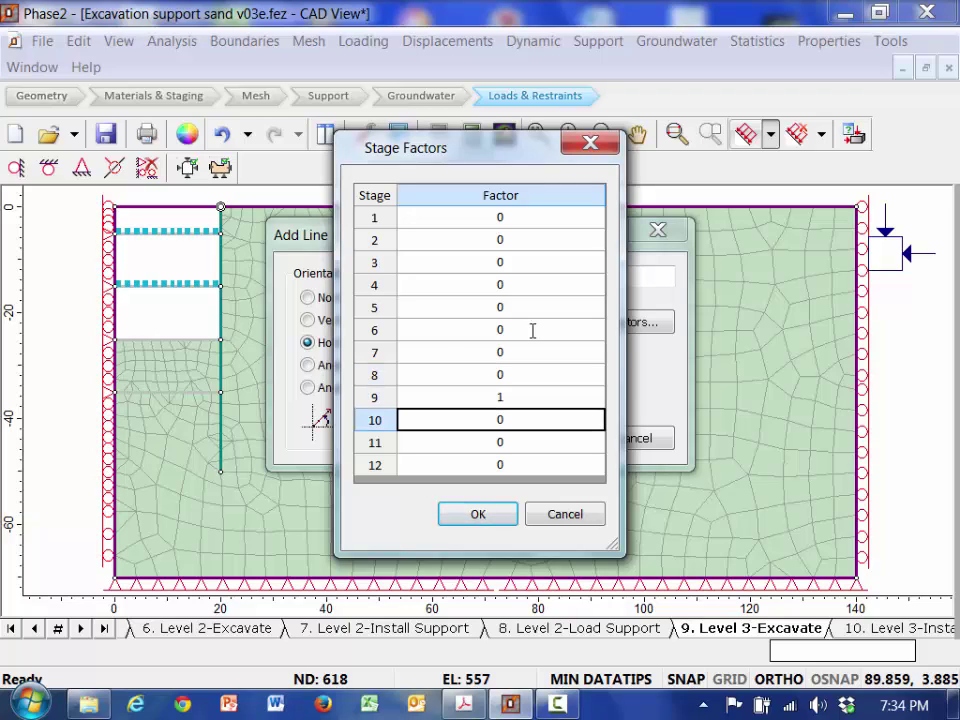
pyautogui.press('BackSpace')
pyautogui.write('1')
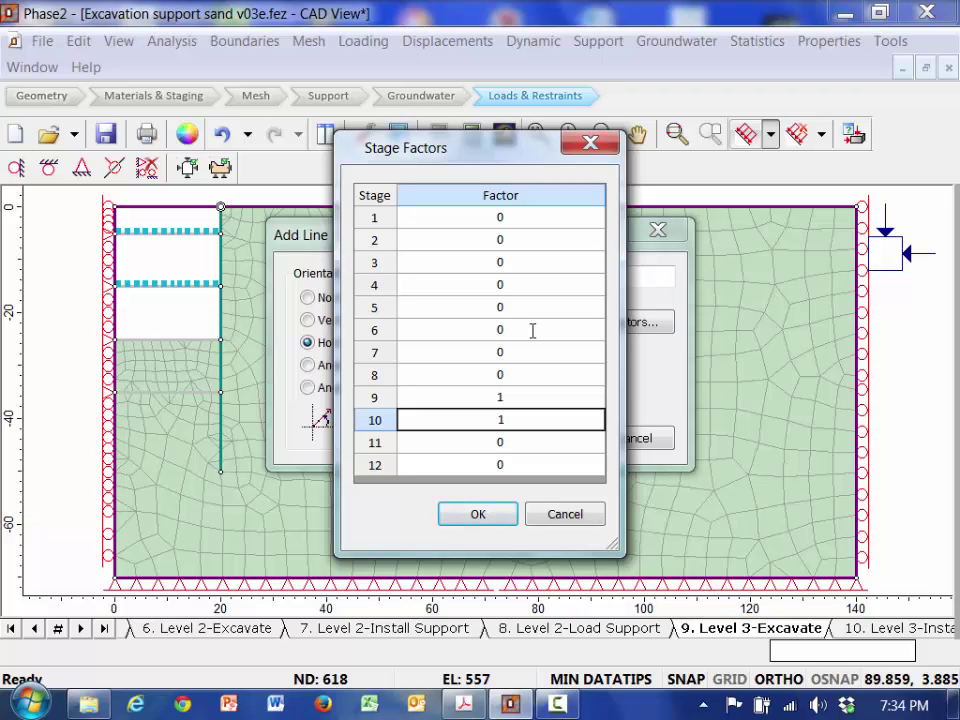
pyautogui.press('Down')
pyautogui.press('Down')
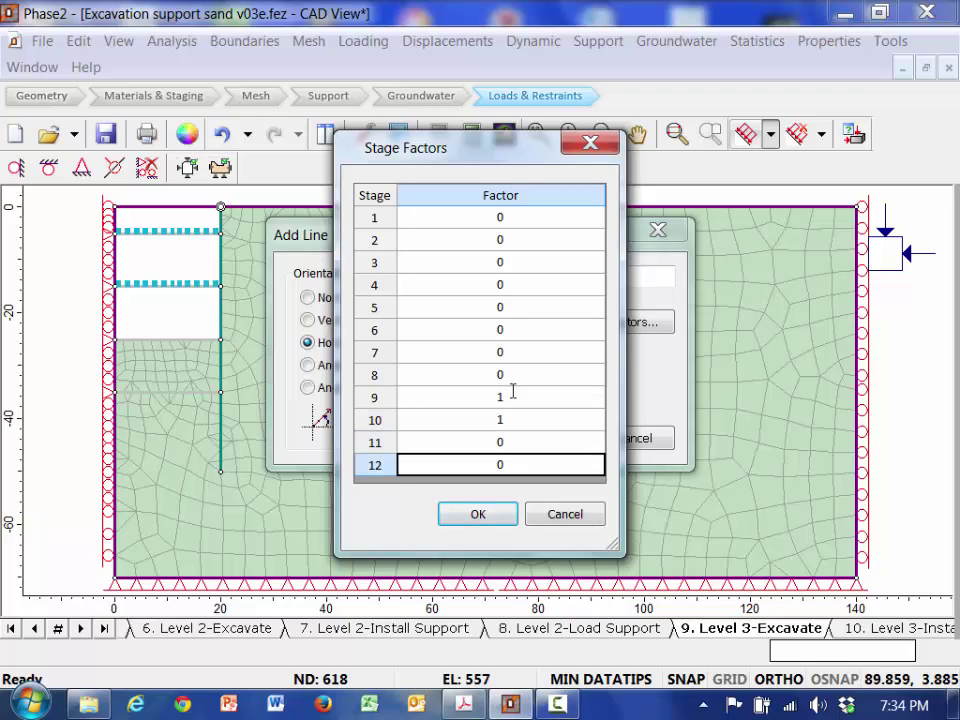
pyautogui.click(476, 515)
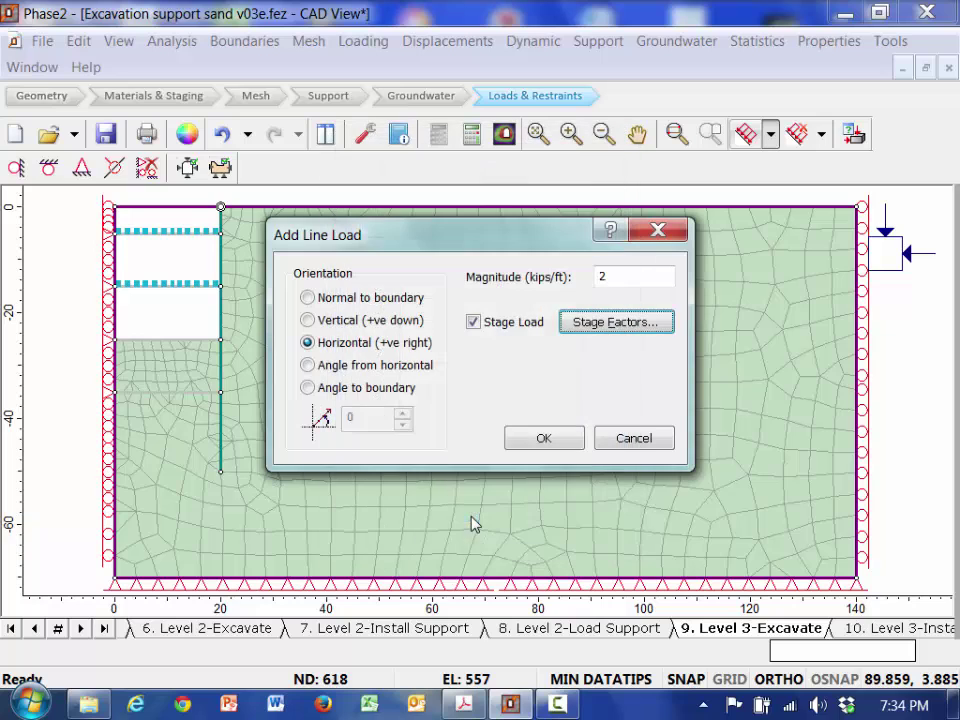
pyautogui.click(543, 438)
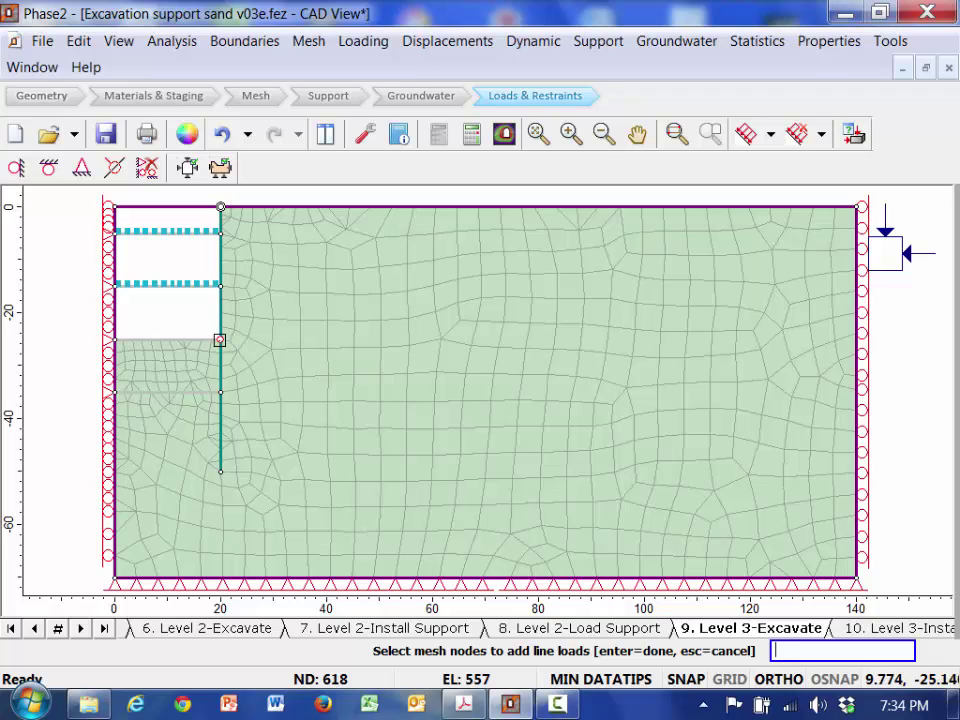
# Step: Apply the 2 kips/ft line load to the wall node at the third excavation level, y = -25
pyautogui.click(220, 340)
pyautogui.press('Return')
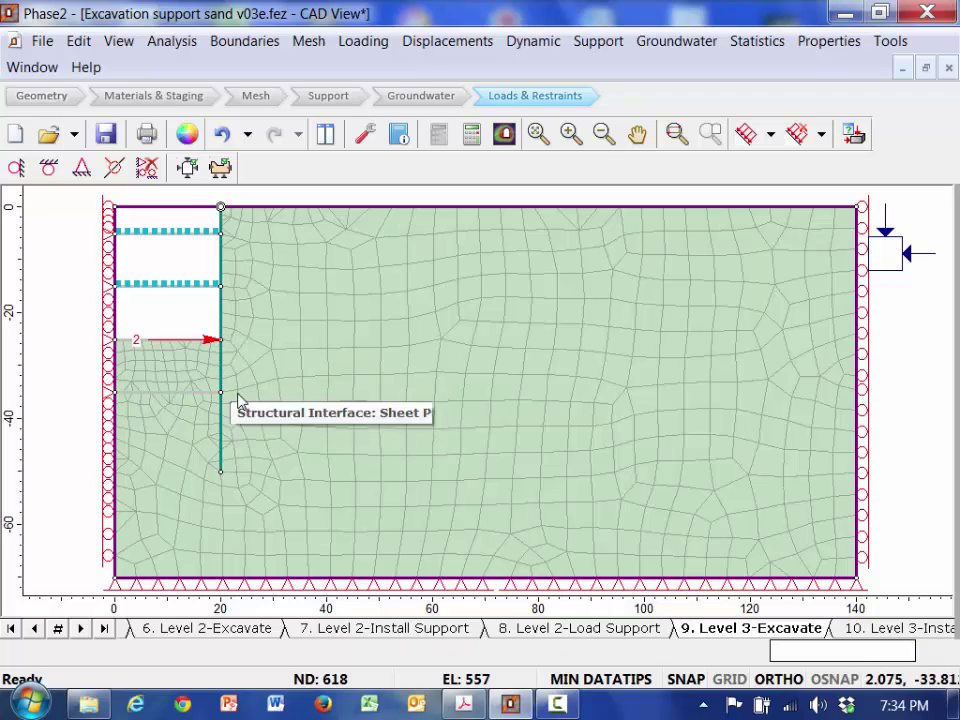
# Step: In stage 10, add an 8 in STD Pipe @ 5 ft c-c liner along the boundary at y = -25 and check stages 11 and 12
pyautogui.click(885, 630)
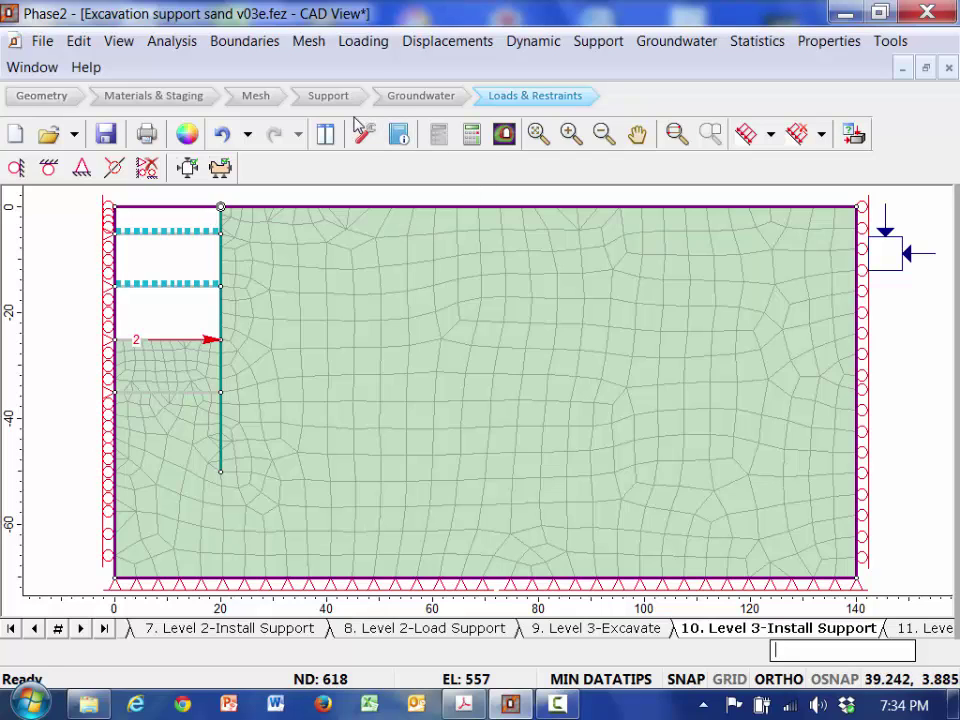
pyautogui.click(330, 98)
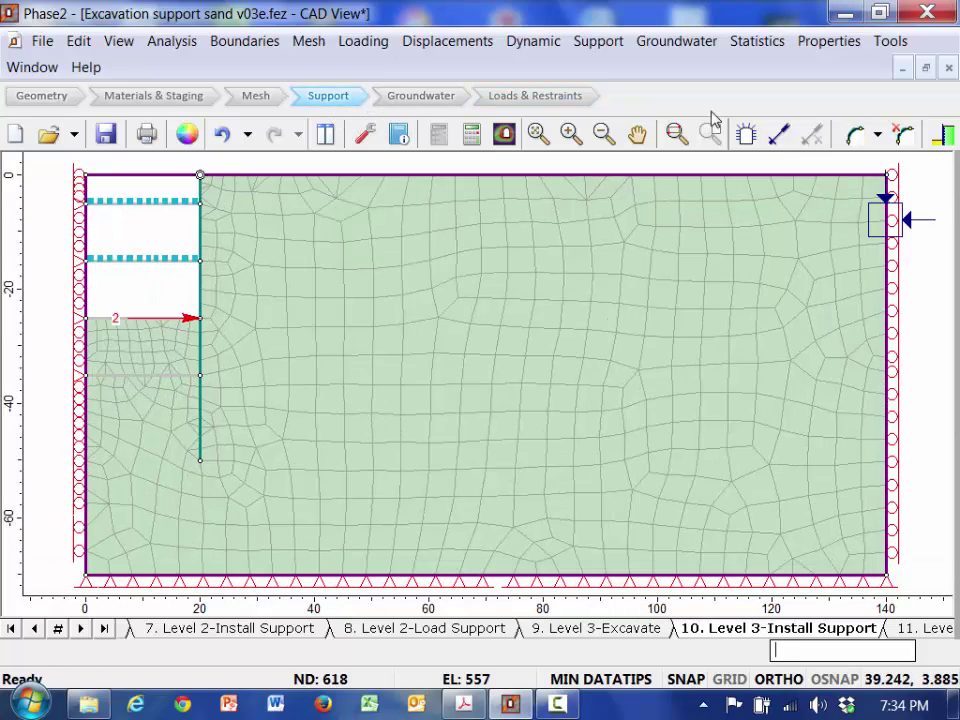
pyautogui.click(855, 135)
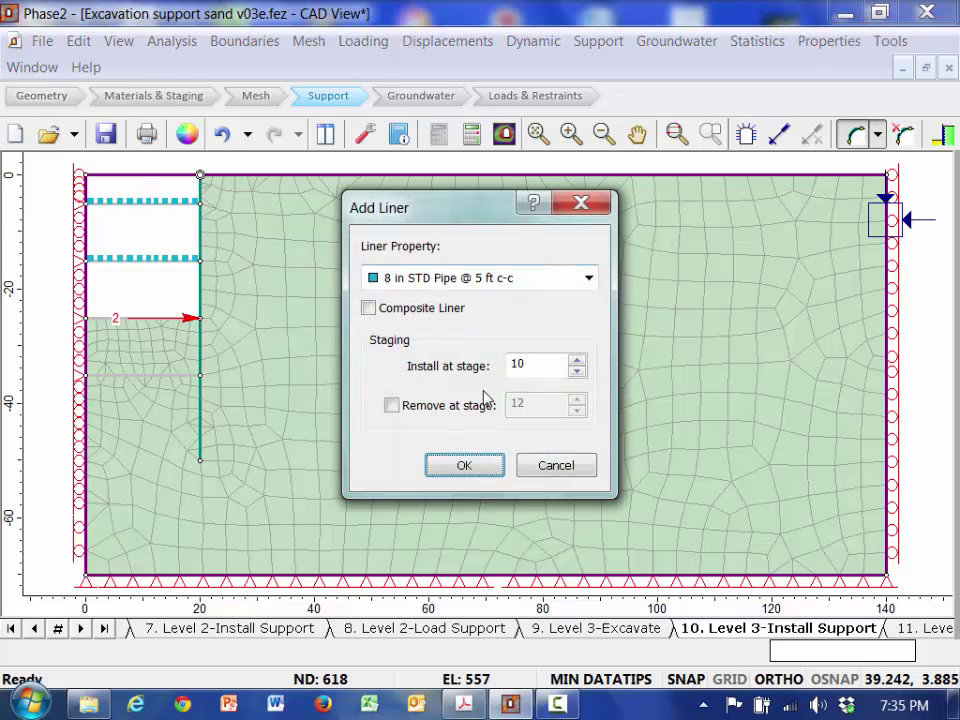
pyautogui.click(467, 468)
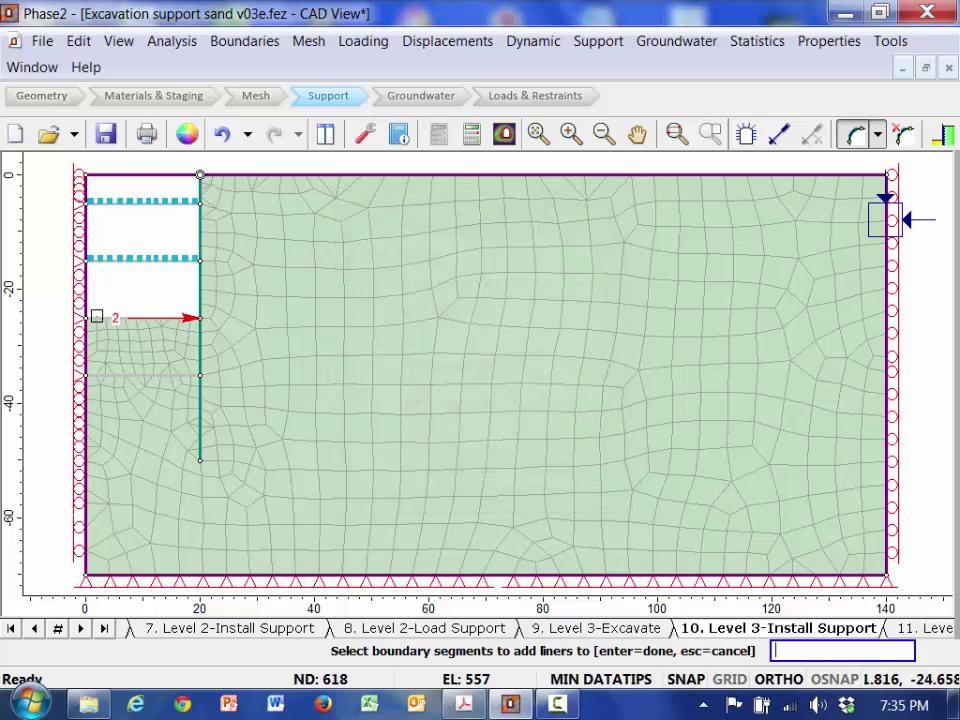
pyautogui.click(96, 317)
pyautogui.press('Return')
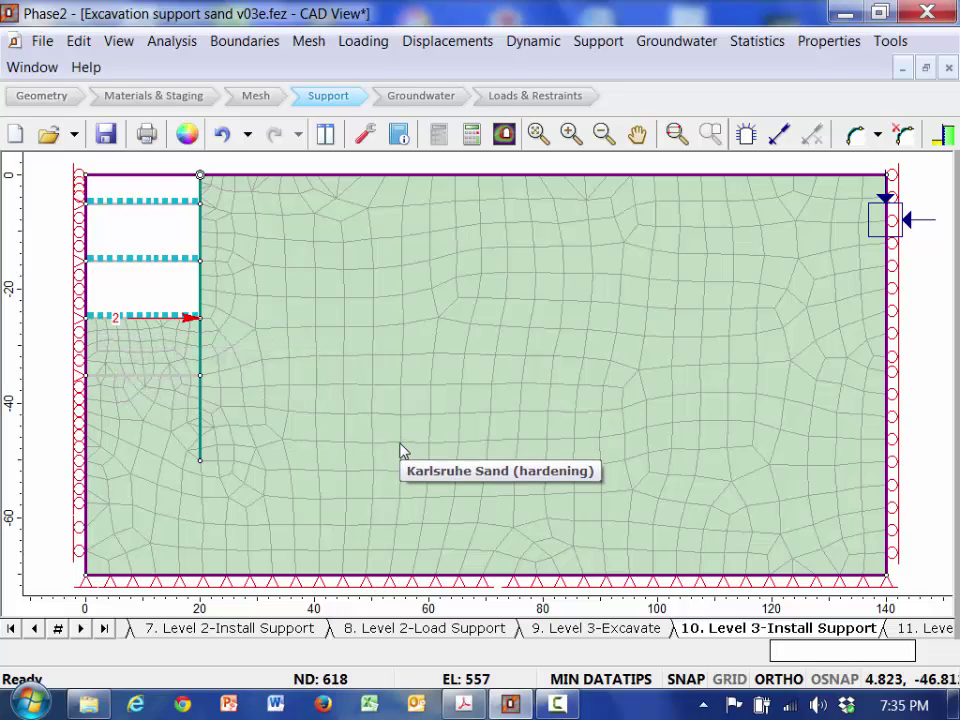
pyautogui.click(937, 630)
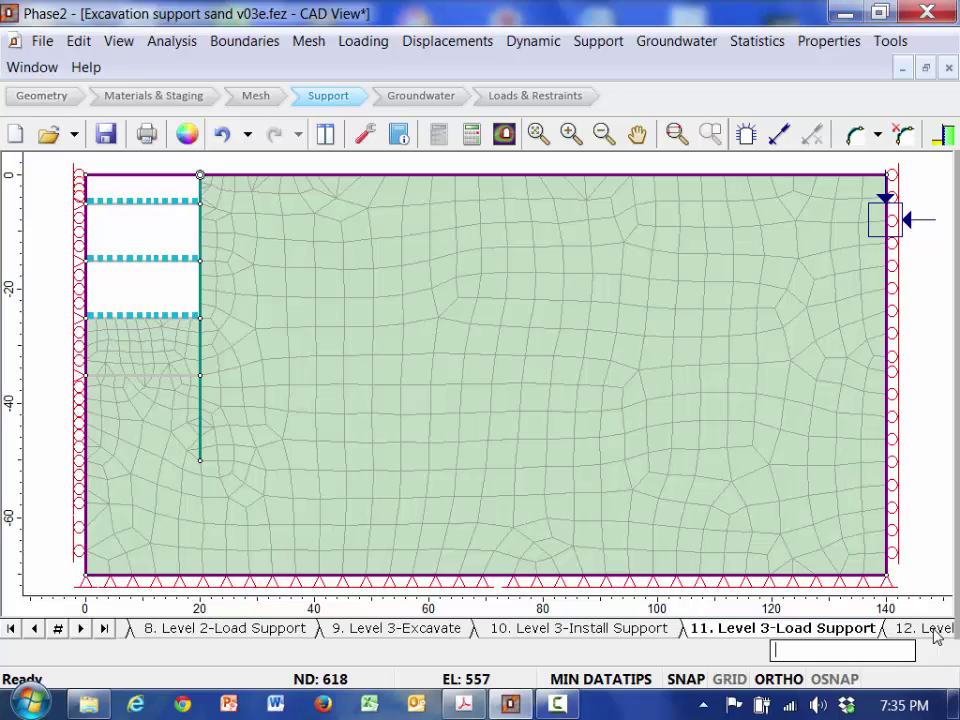
pyautogui.click(934, 630)
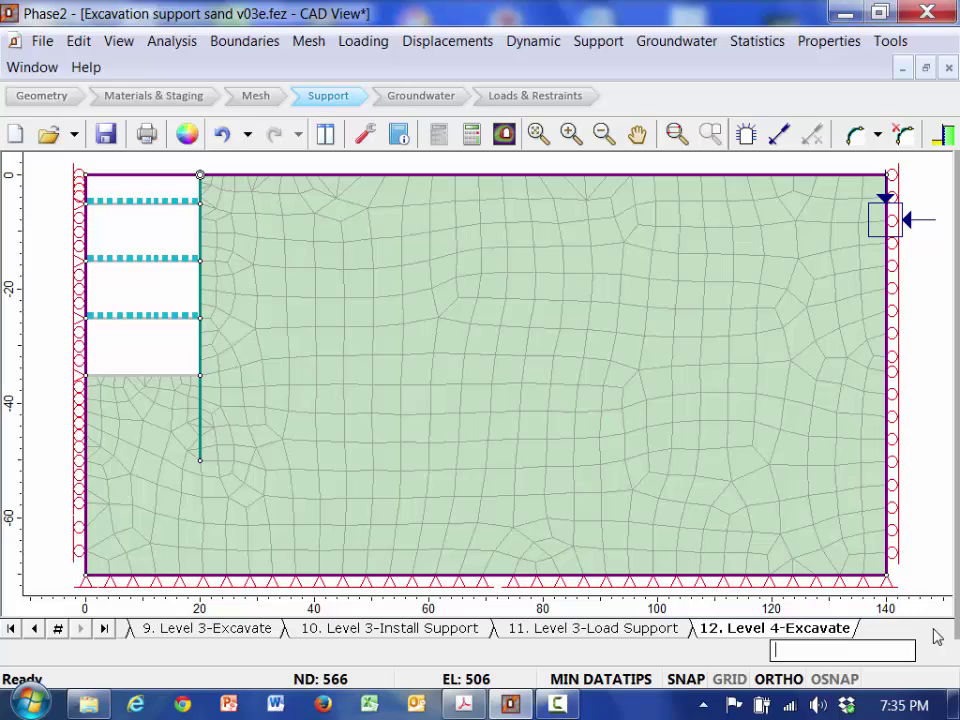
# Step: Review the excavation, line loads and pipe supports stage by stage, from 1. Equilibrium through 12. Level 4-Excavate
pyautogui.click(10, 628)
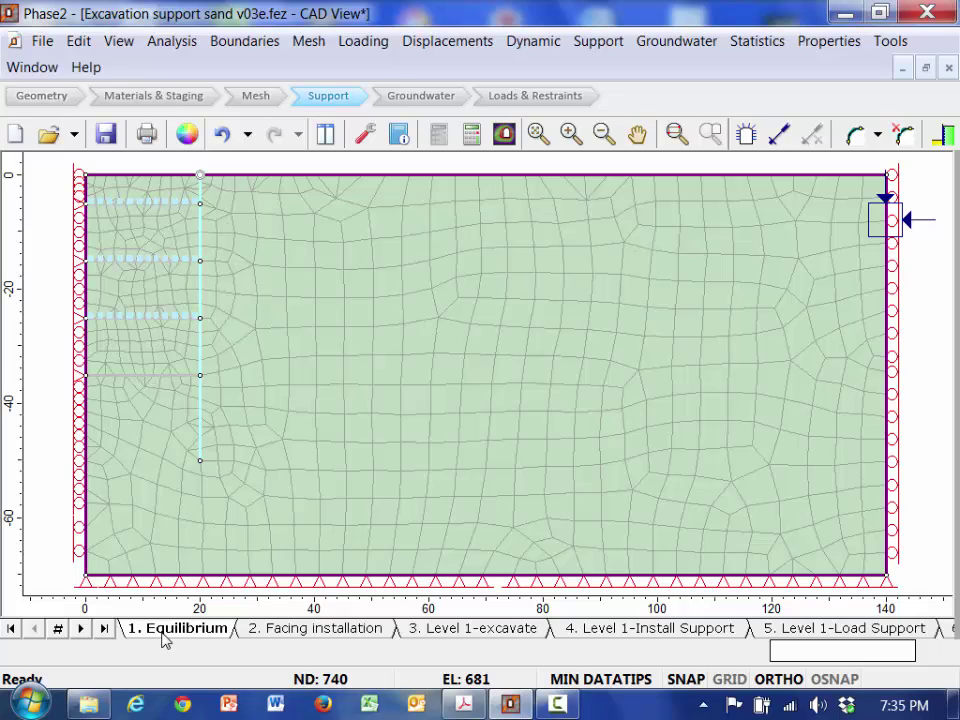
pyautogui.click(276, 630)
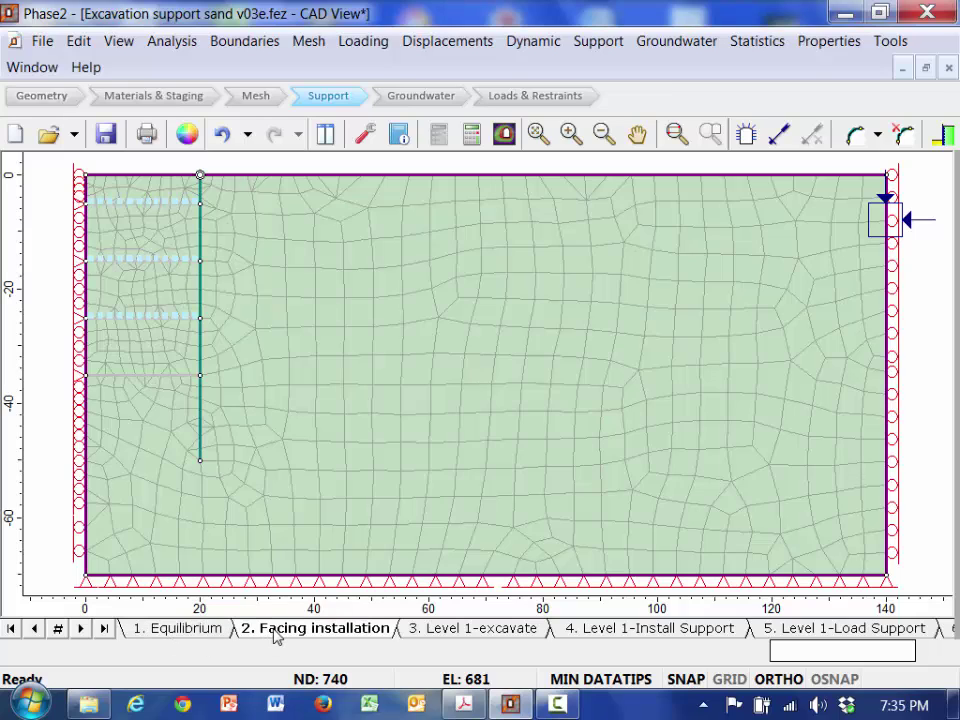
pyautogui.click(435, 628)
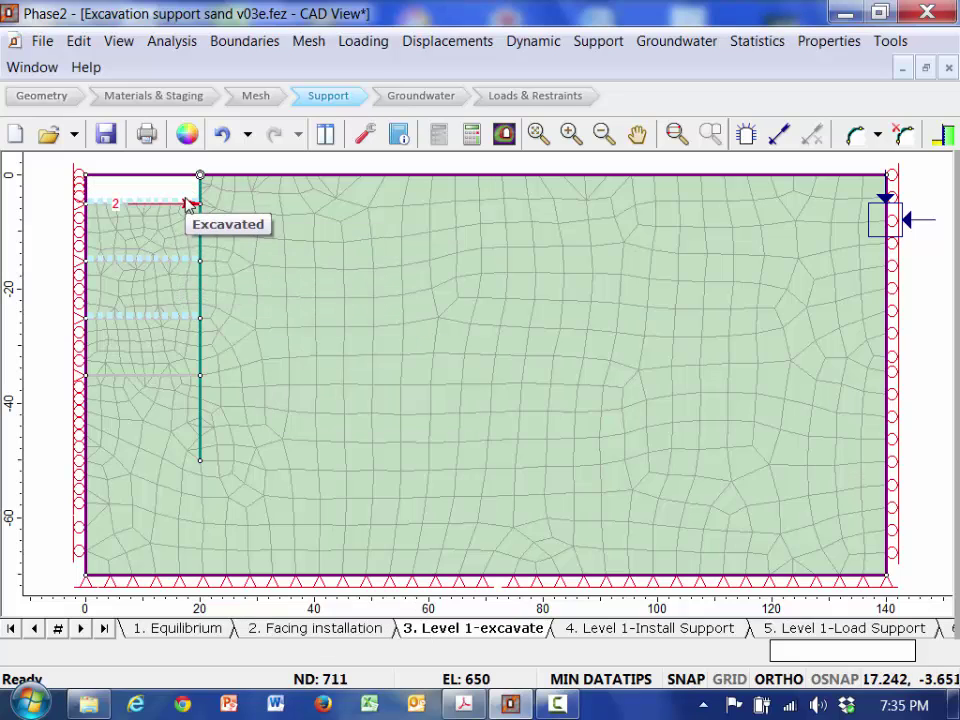
pyautogui.click(690, 628)
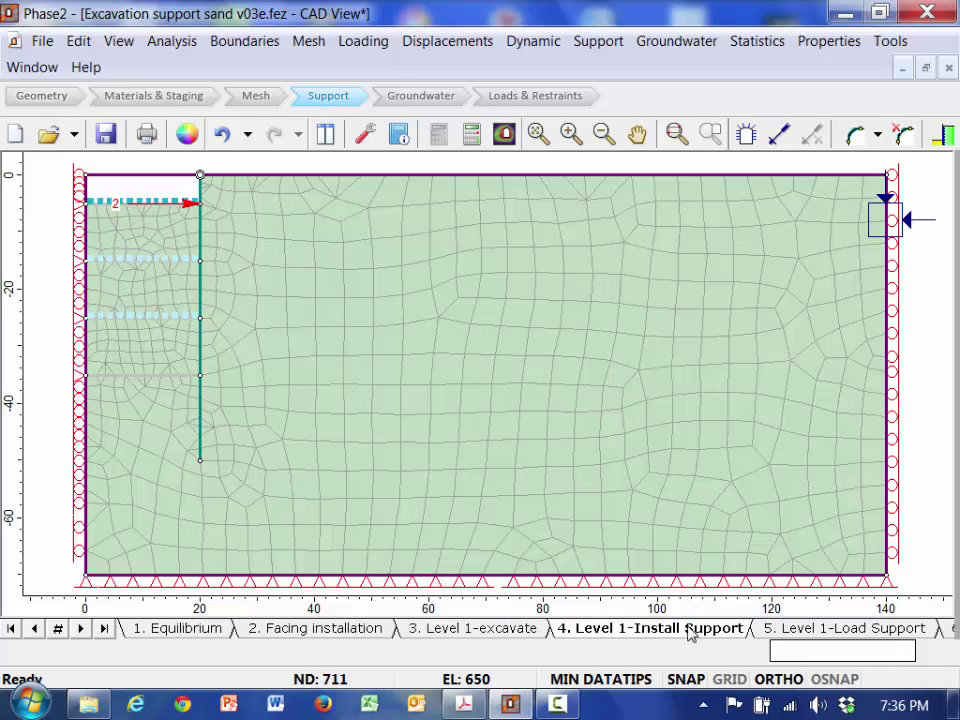
pyautogui.click(782, 632)
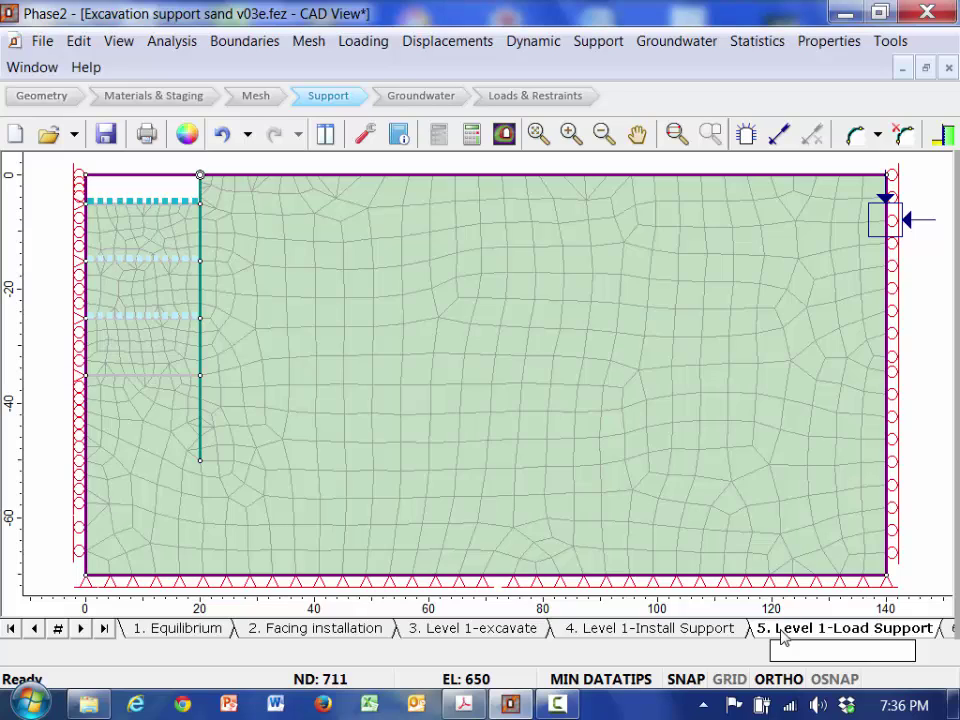
pyautogui.click(950, 630)
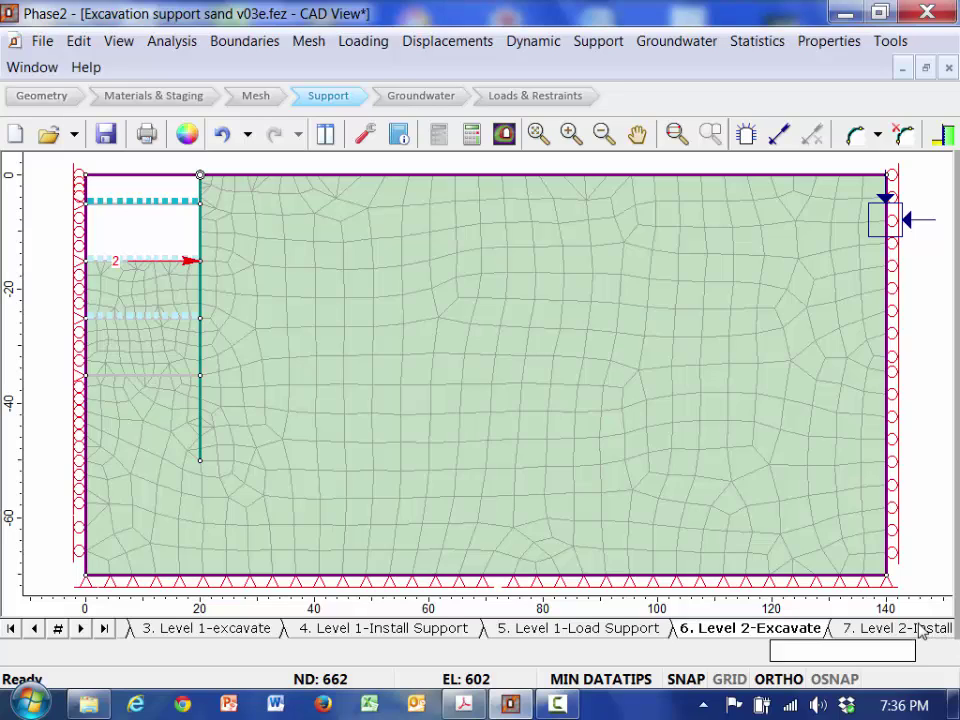
pyautogui.click(921, 628)
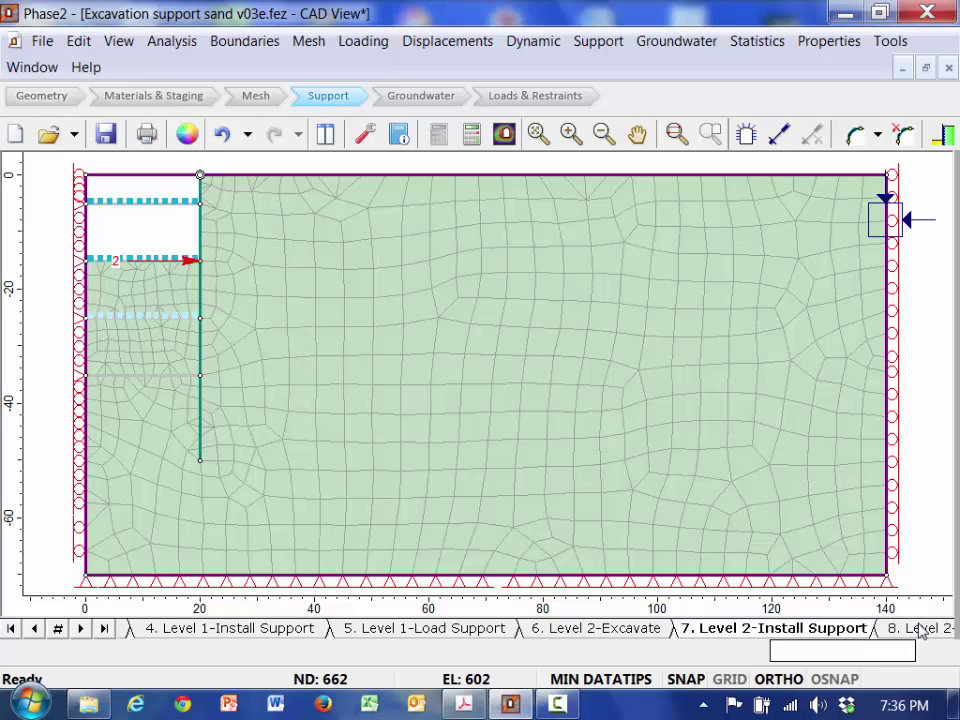
pyautogui.click(921, 628)
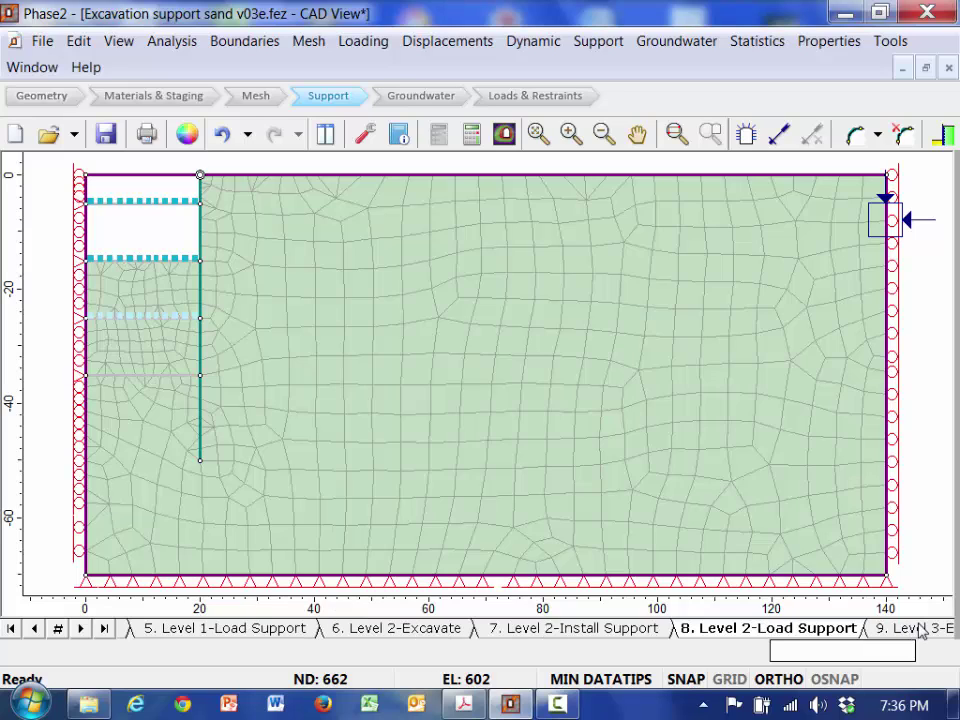
pyautogui.click(921, 628)
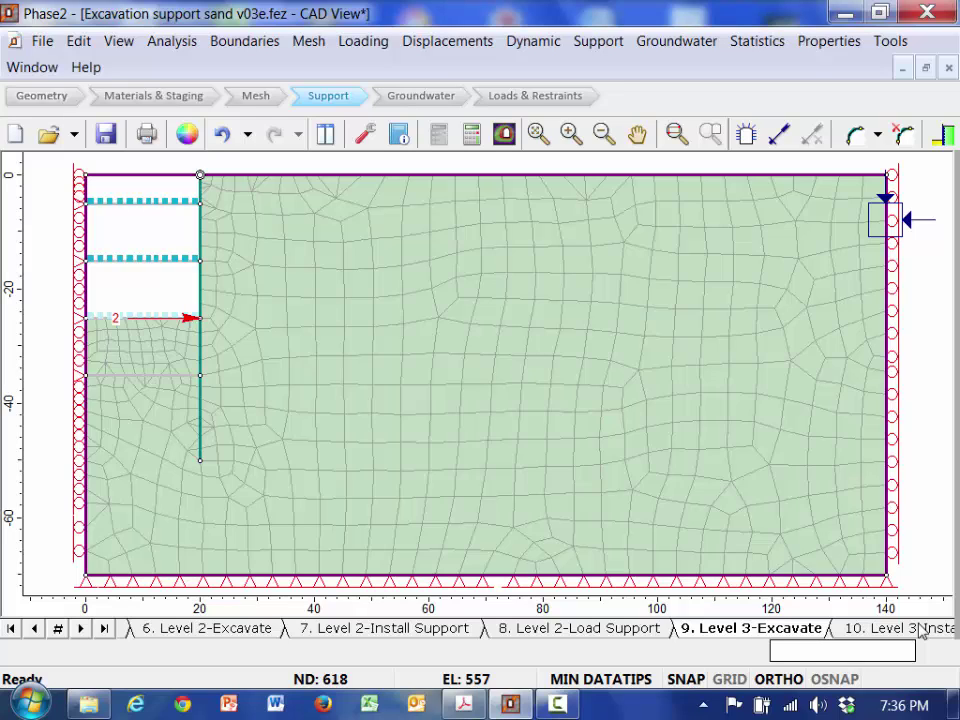
pyautogui.click(921, 628)
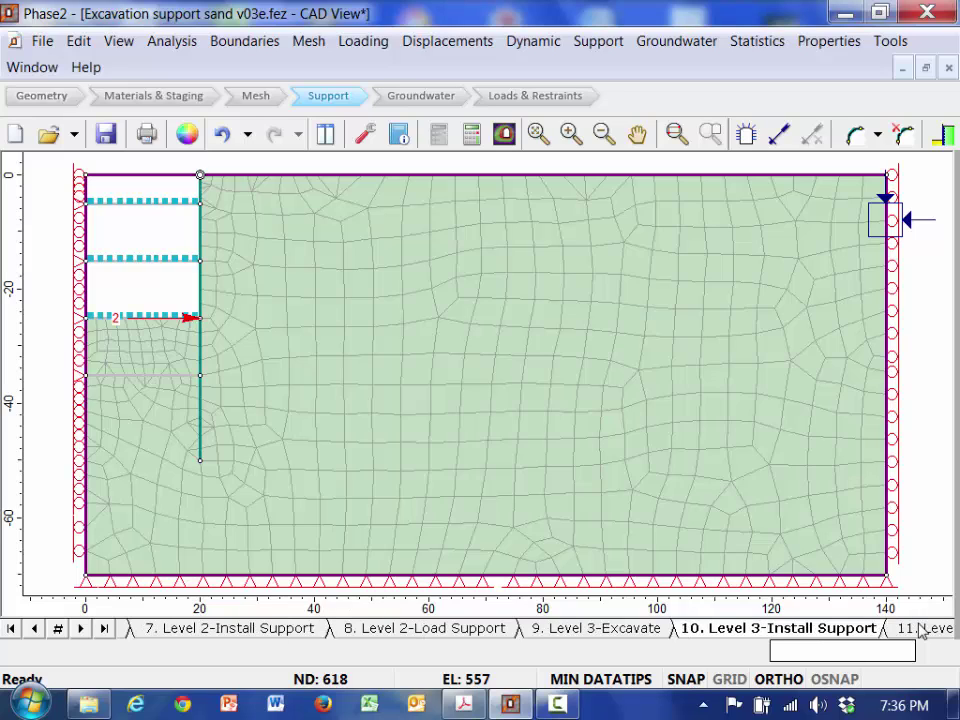
pyautogui.click(921, 628)
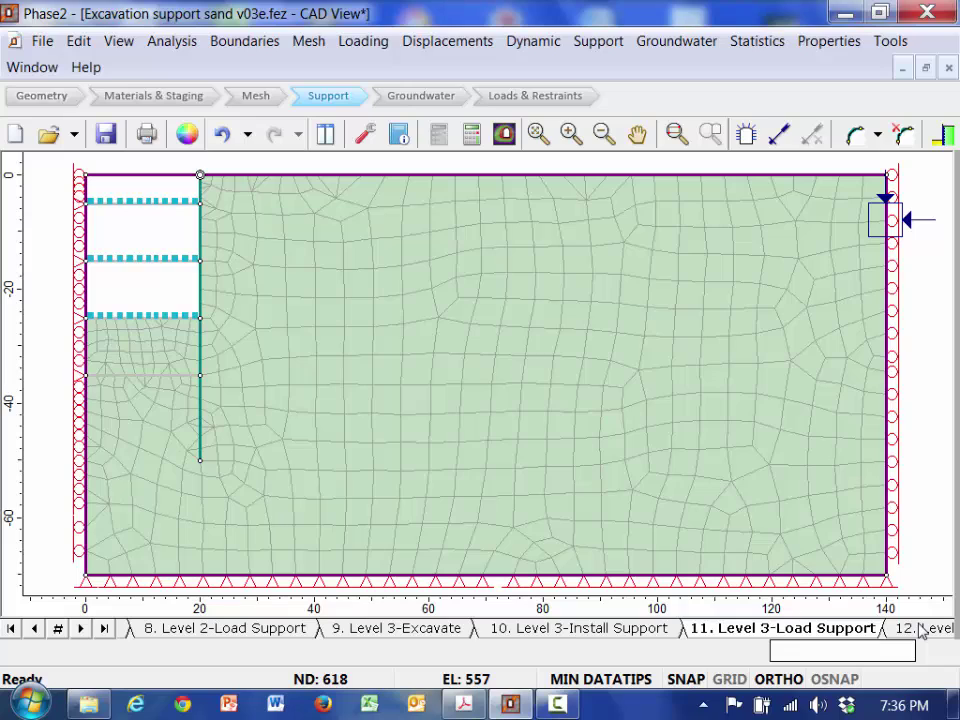
pyautogui.click(921, 628)
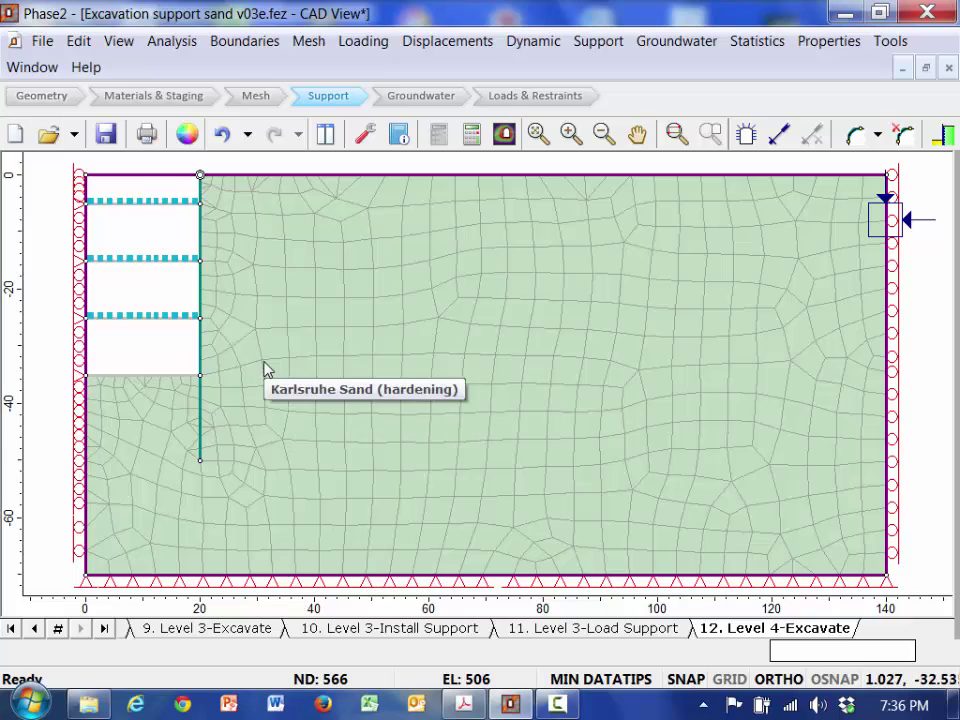
# Step: Save the model as a new file named Excavation support sand v03e1.fez
pyautogui.click(38, 47)
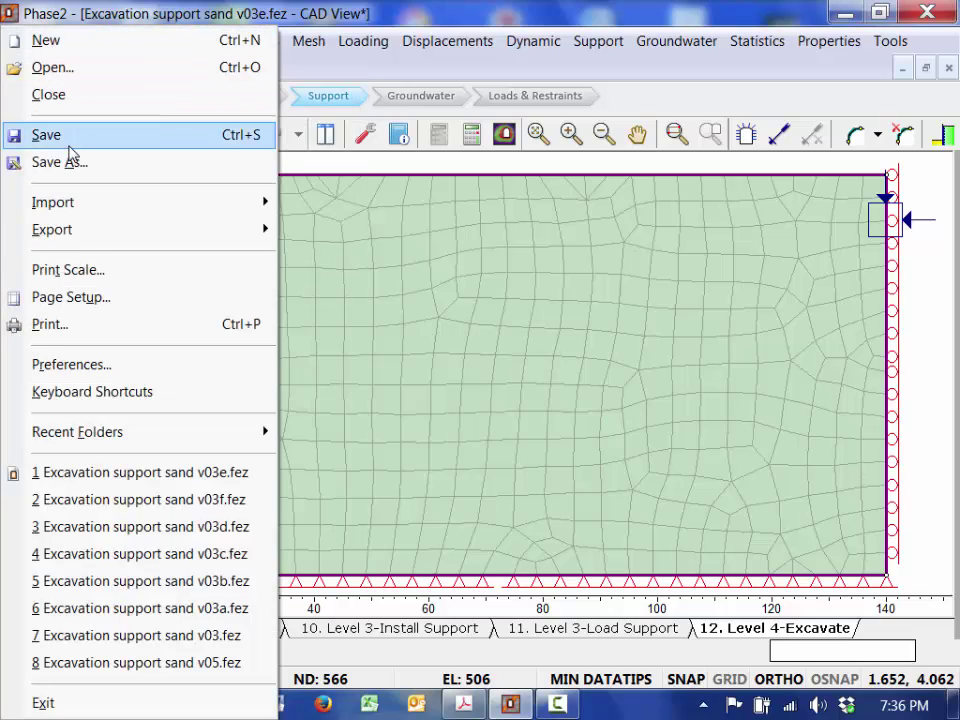
pyautogui.click(70, 163)
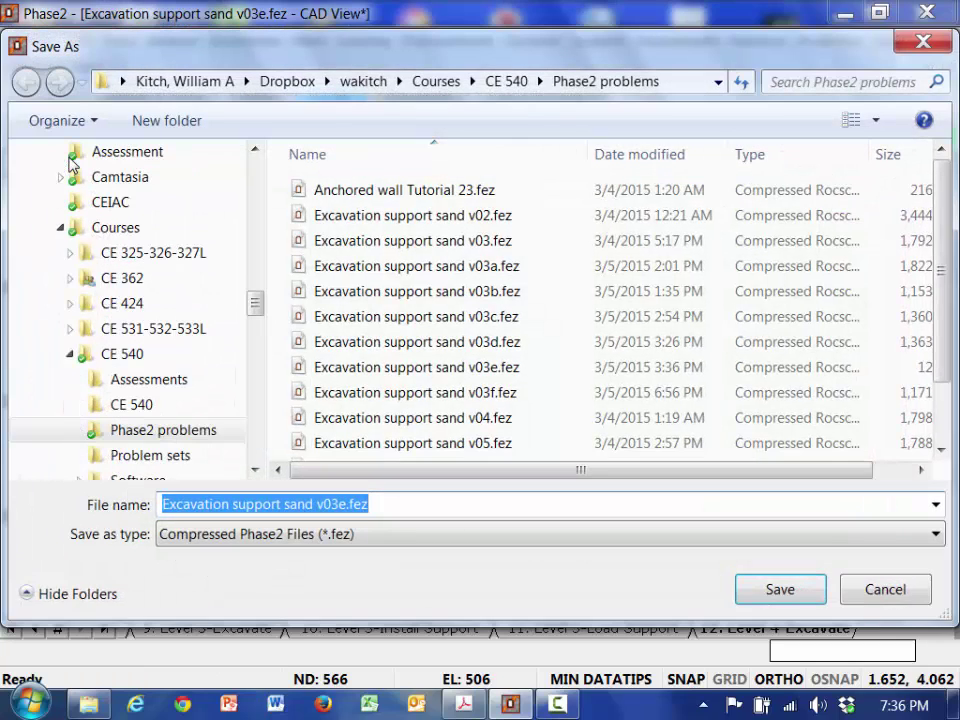
pyautogui.click(418, 511)
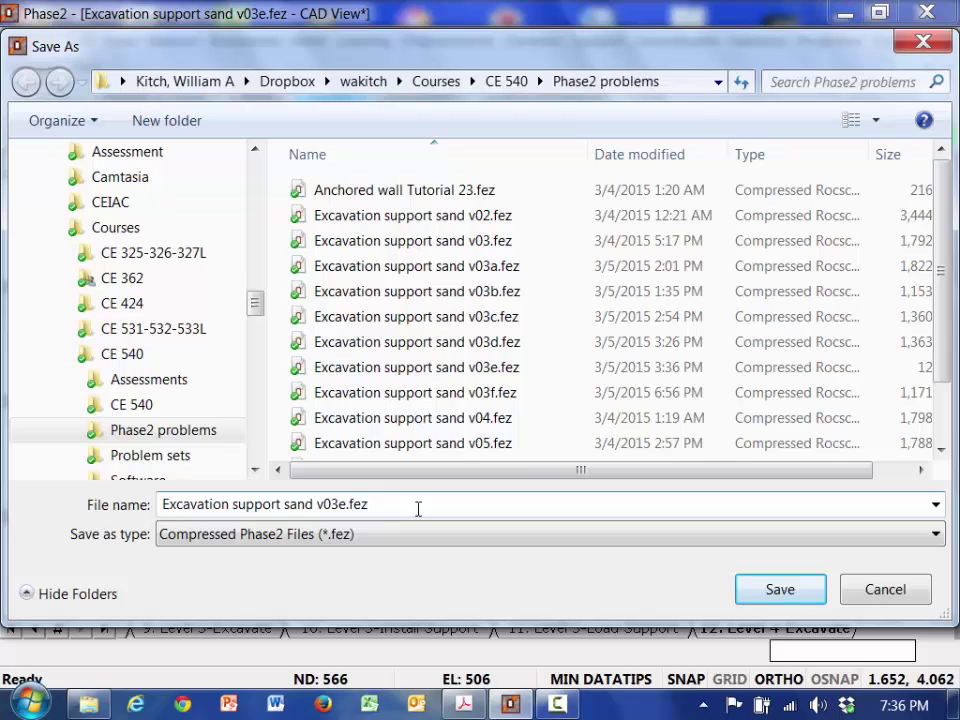
pyautogui.press('Left')
pyautogui.press('Left')
pyautogui.press('Left')
pyautogui.press('Left')
pyautogui.write('1')
pyautogui.press('Return')
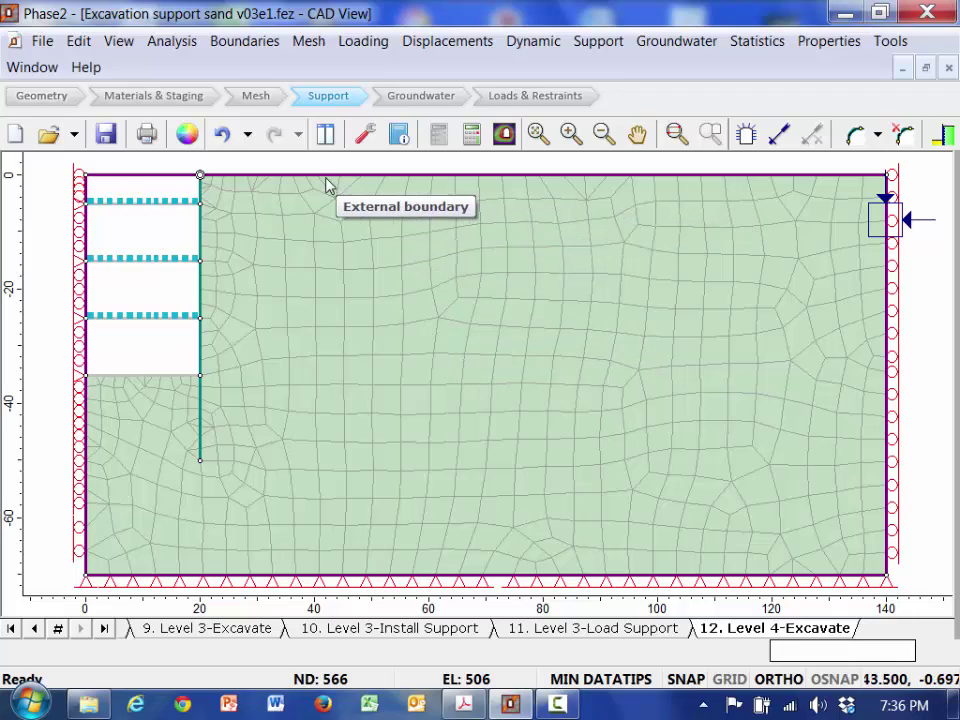
# Step: From the Equilibrium stage, check whether the mesh is contiguous and examine the mesh quality statistics
pyautogui.click(272, 102)
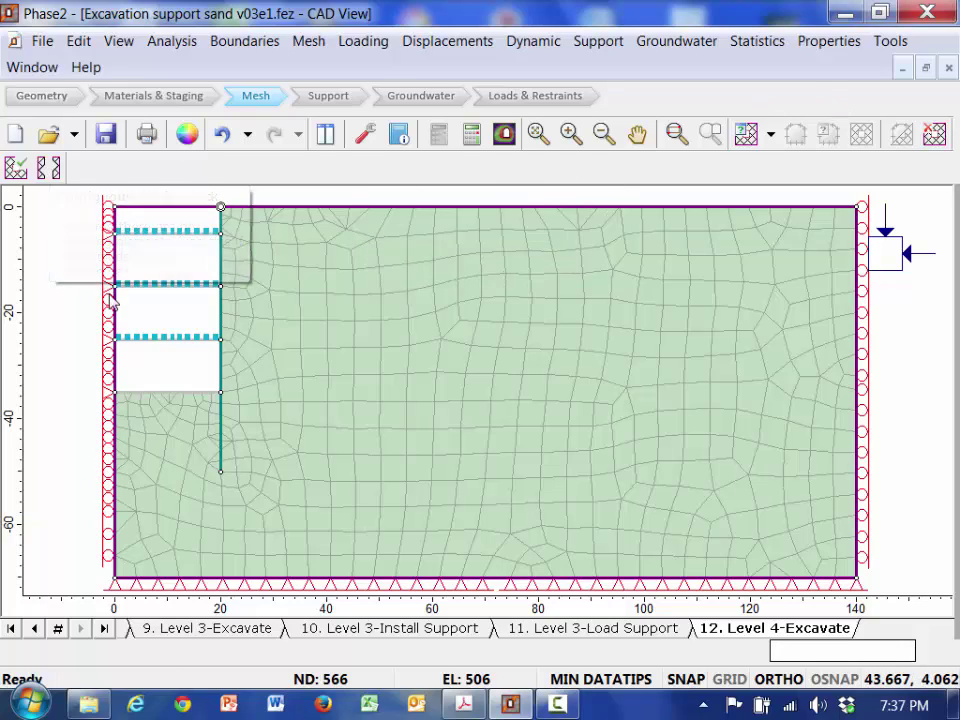
pyautogui.click(10, 628)
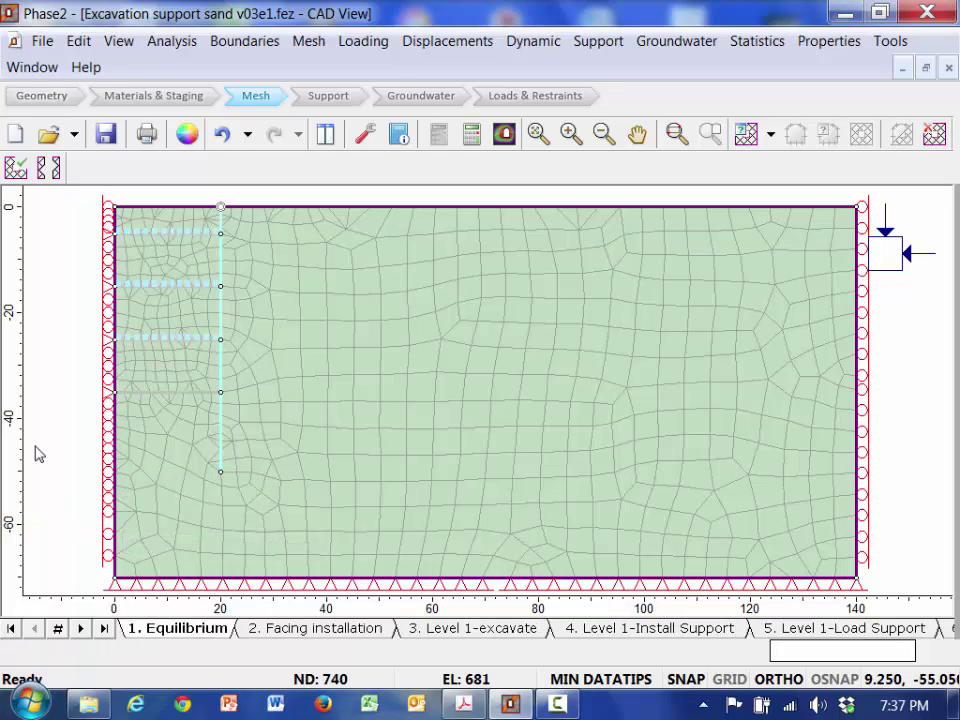
pyautogui.click(45, 172)
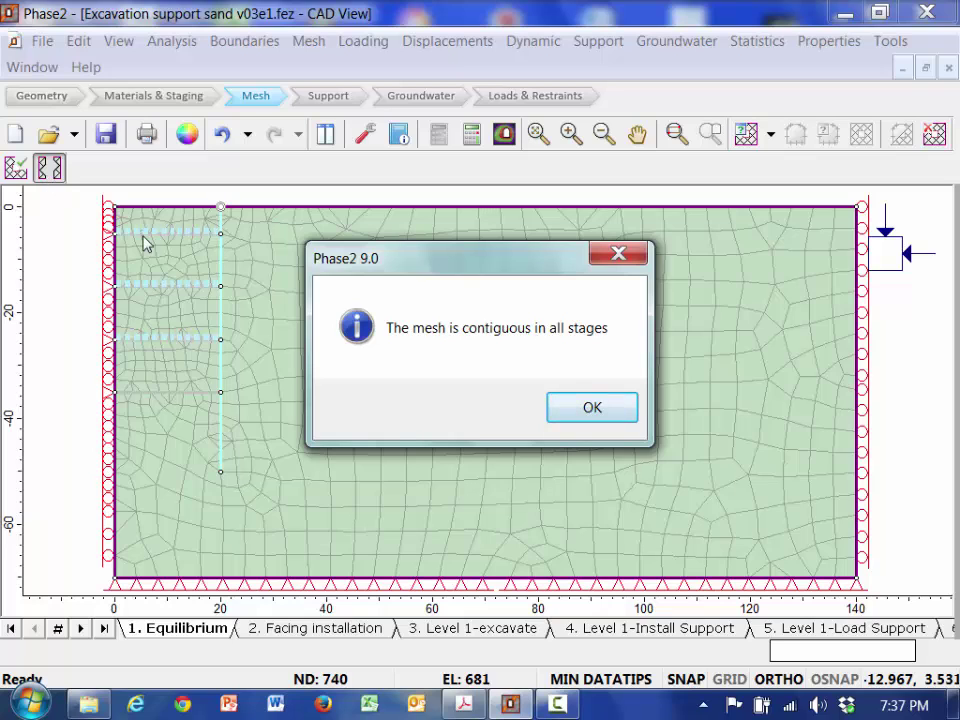
pyautogui.click(574, 415)
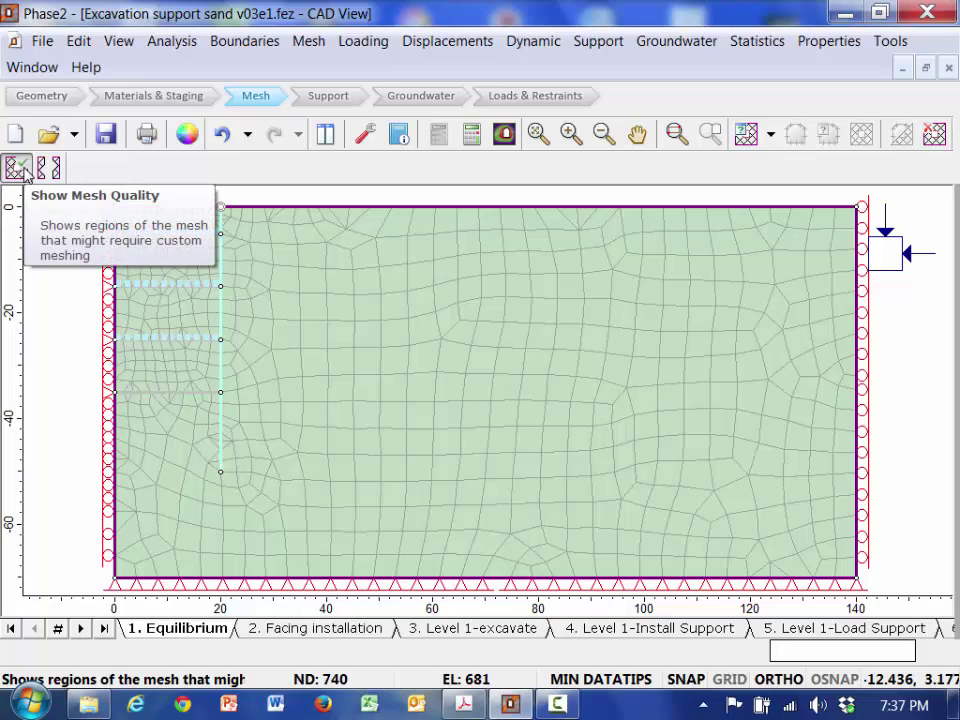
pyautogui.click(18, 168)
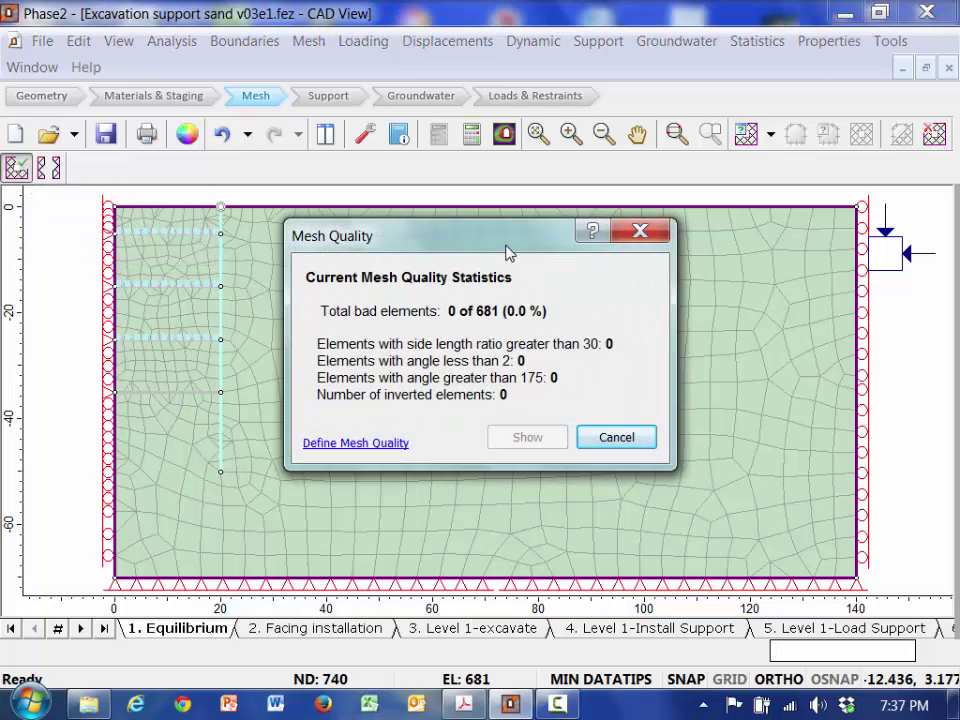
pyautogui.moveTo(507, 243); pyautogui.dragTo(575, 215)
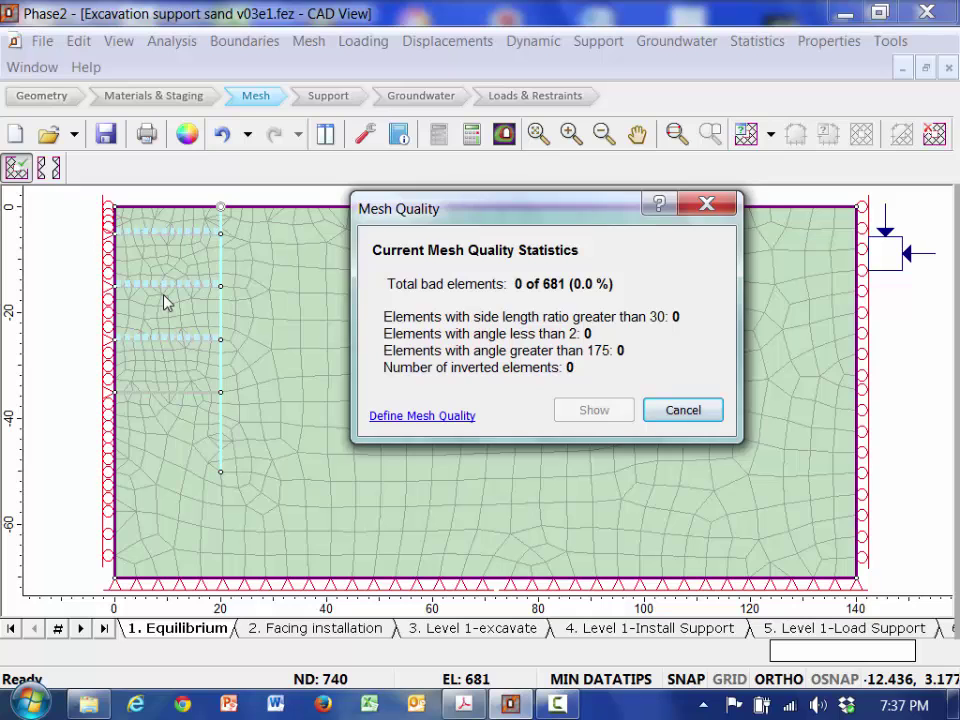
pyautogui.click(684, 410)
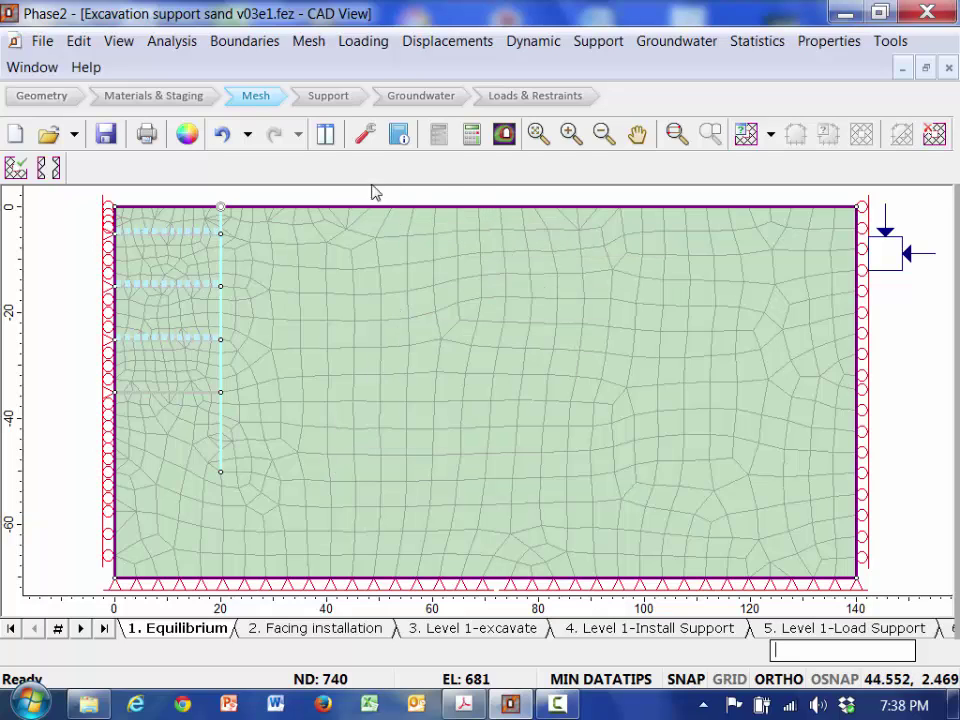
# Step: Compute the finite element analysis of the staged model and open its results in Interpret
pyautogui.click(472, 137)
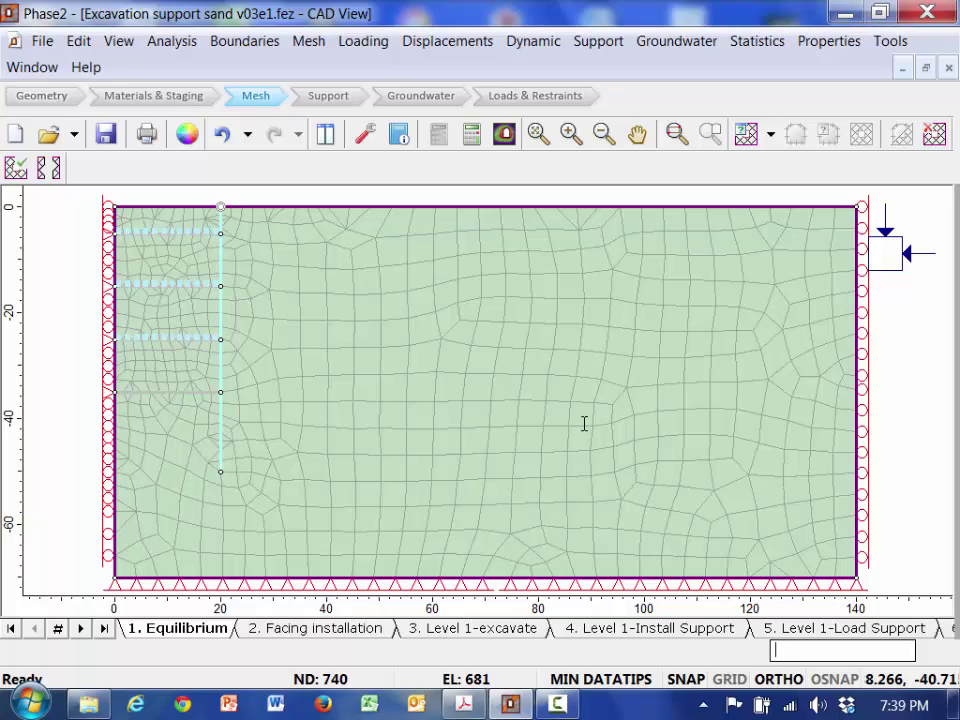
pyautogui.click(504, 151)
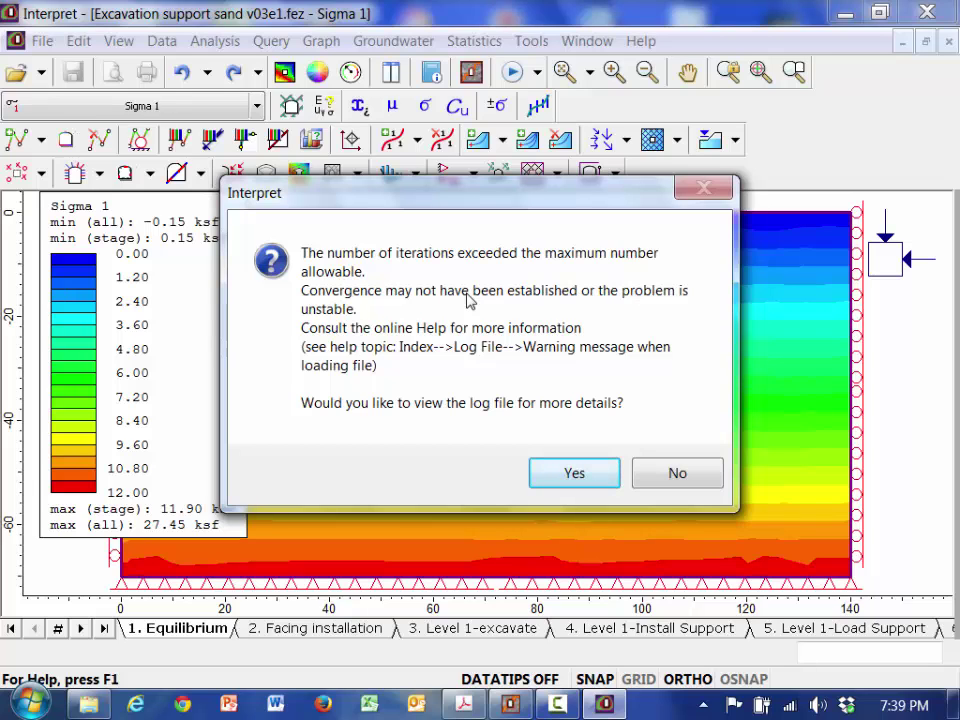
# Step: Open the analysis log file and examine the iterations, tolerances and maximum displacements of the load steps in stages 1 to 4
pyautogui.click(557, 479)
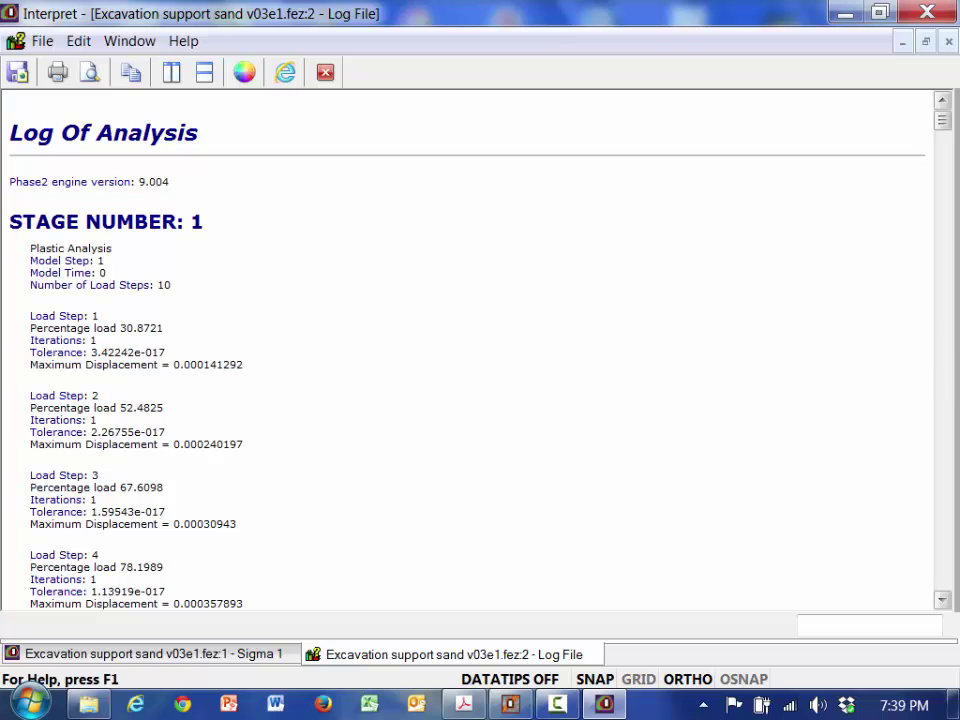
pyautogui.click(945, 531)
pyautogui.click(945, 531)
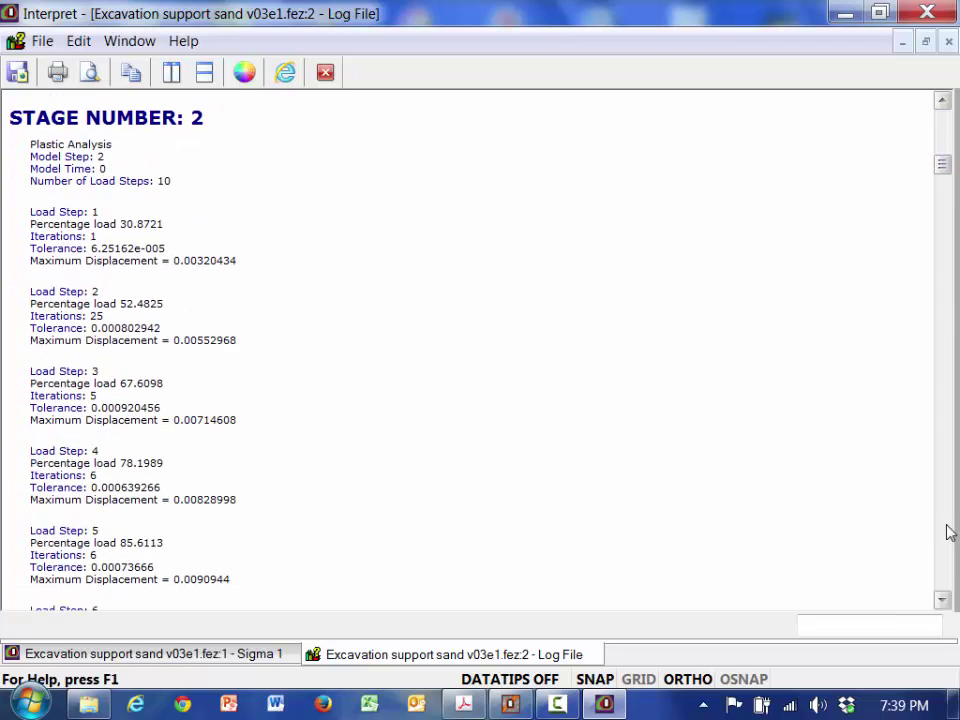
pyautogui.scroll(-12, 942, 327)
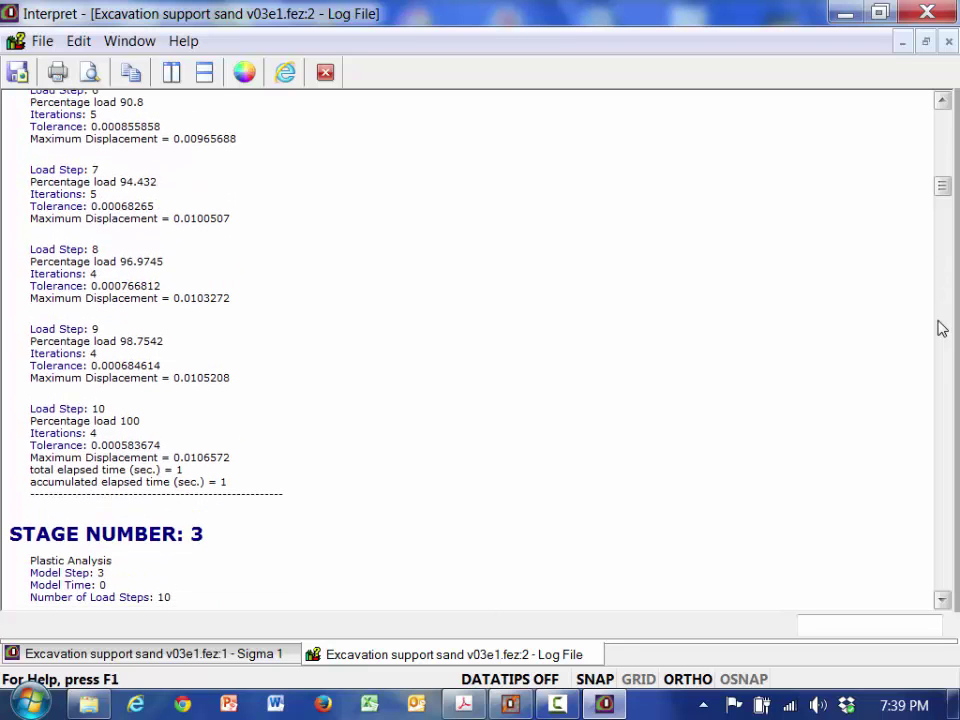
pyautogui.scroll(-9, 945, 388)
pyautogui.scroll(-19, 949, 392)
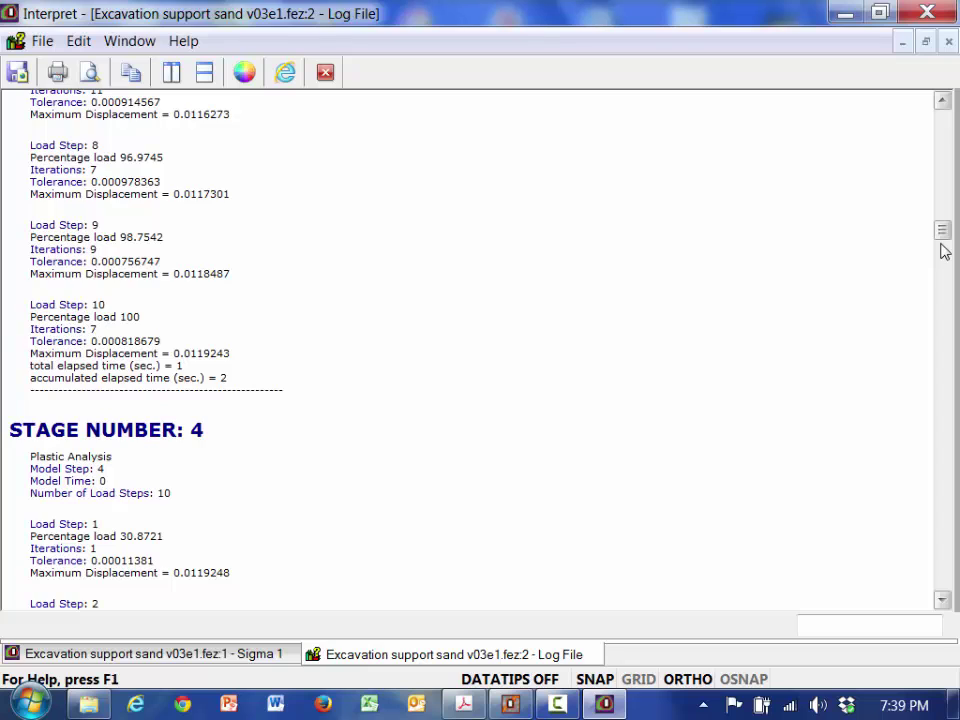
pyautogui.moveTo(941, 244); pyautogui.dragTo(941, 260)
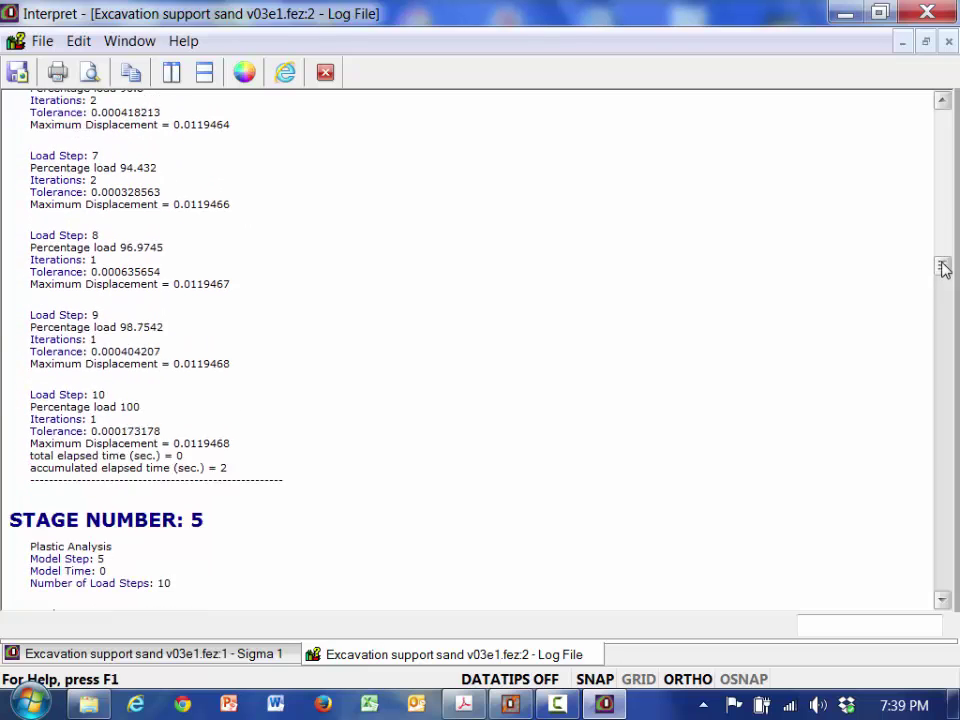
pyautogui.click(941, 212)
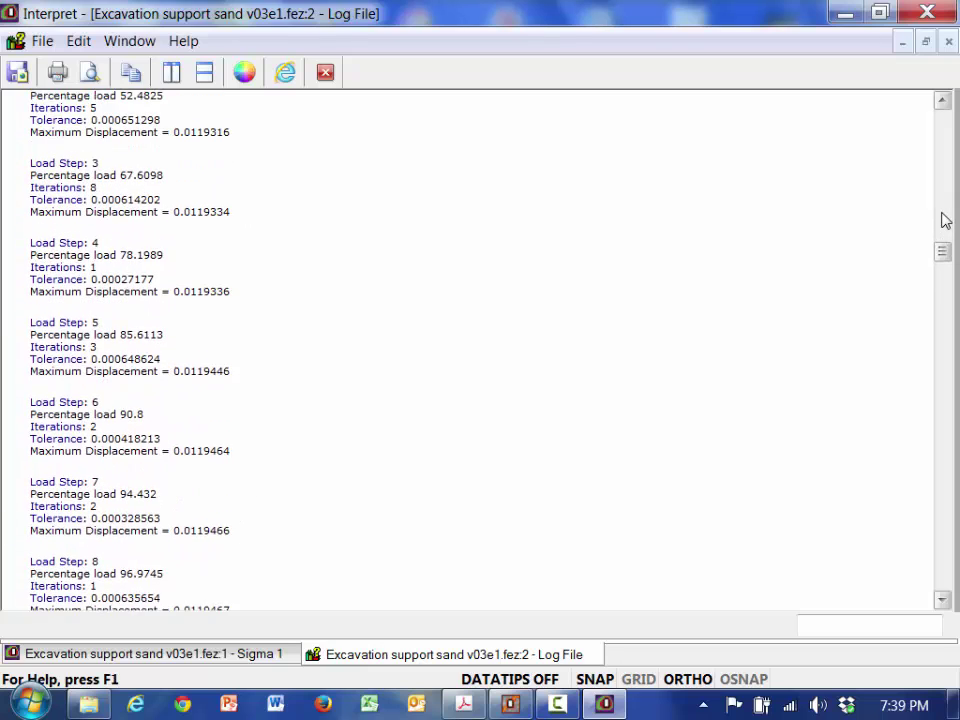
pyautogui.click(943, 220)
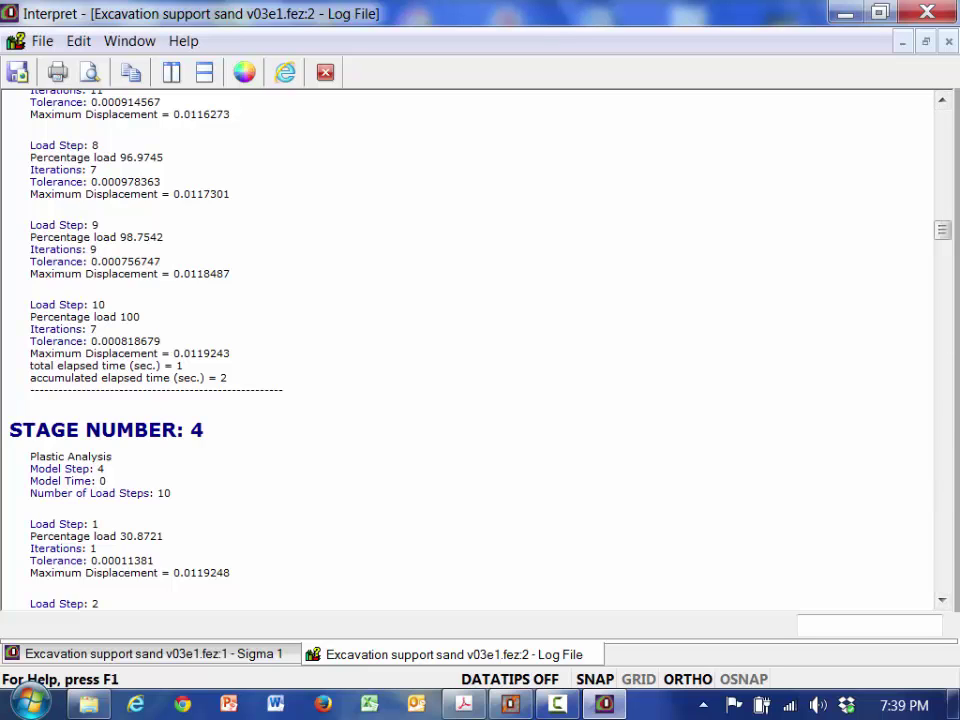
# Step: Check the load-step iteration counts and convergence tolerances in the log for stages 5 through 10
pyautogui.scroll(-20, 945, 556)
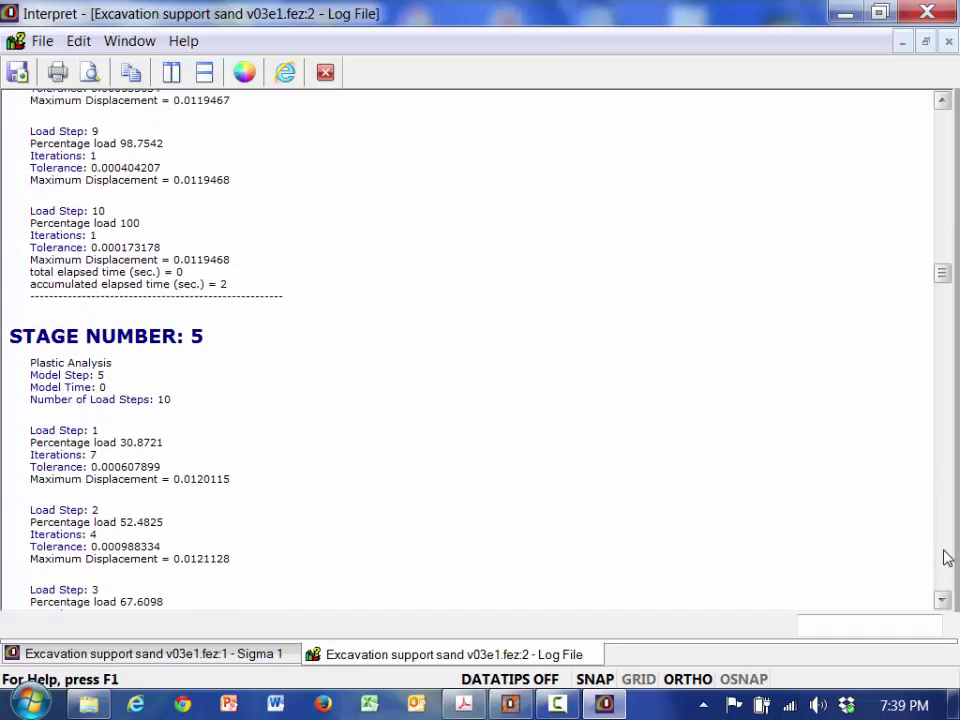
pyautogui.scroll(-20, 945, 556)
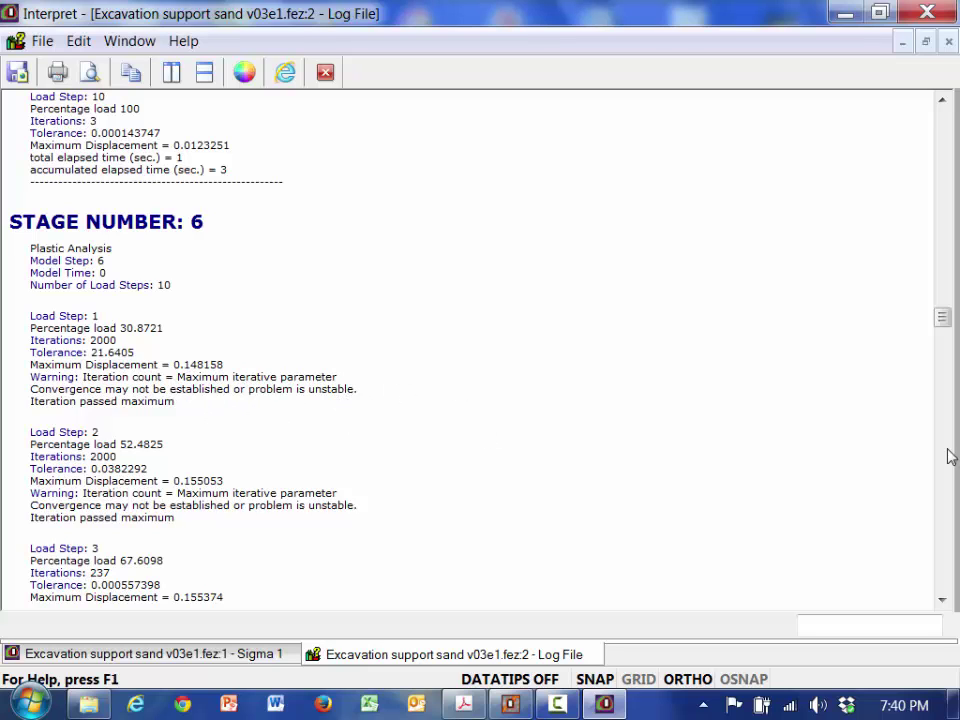
pyautogui.scroll(-20, 950, 456)
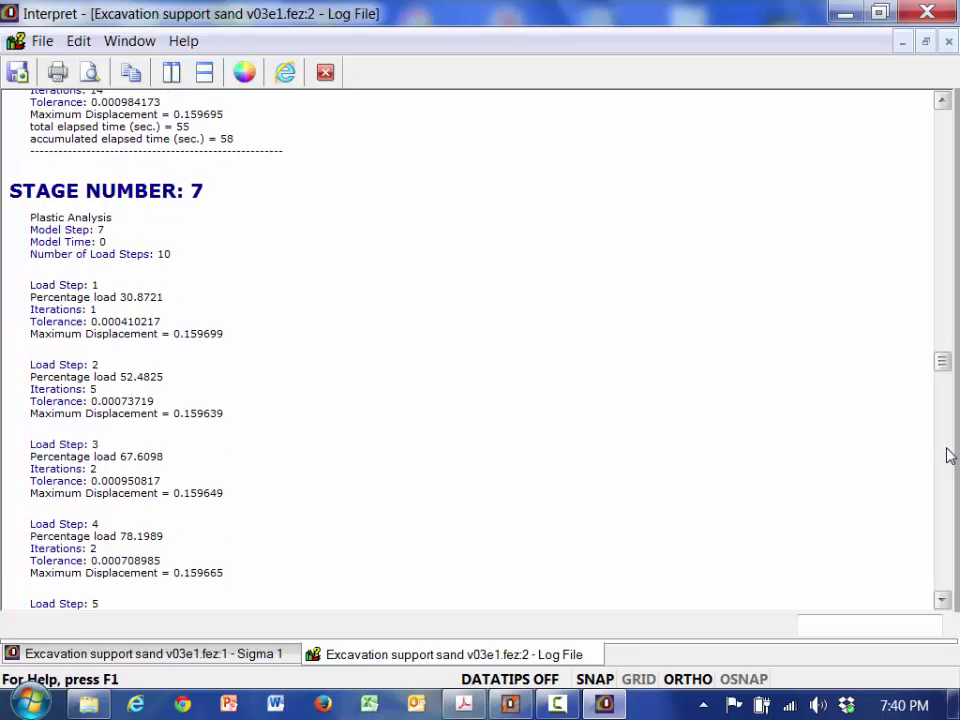
pyautogui.scroll(-15, 945, 484)
pyautogui.scroll(-14, 945, 484)
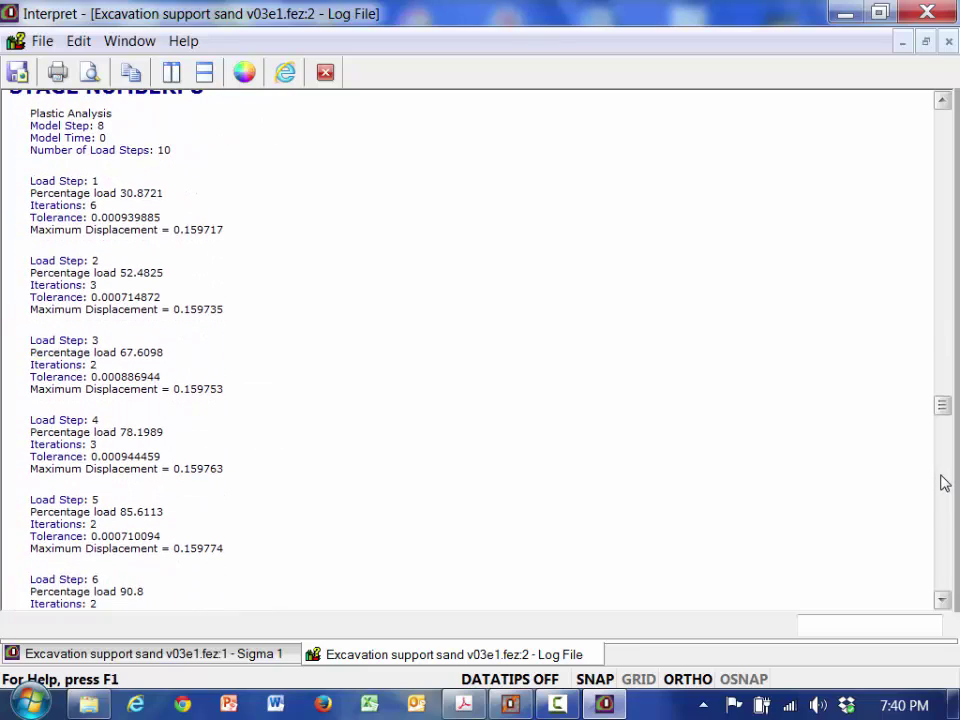
pyautogui.scroll(-15, 945, 500)
pyautogui.scroll(-14, 945, 510)
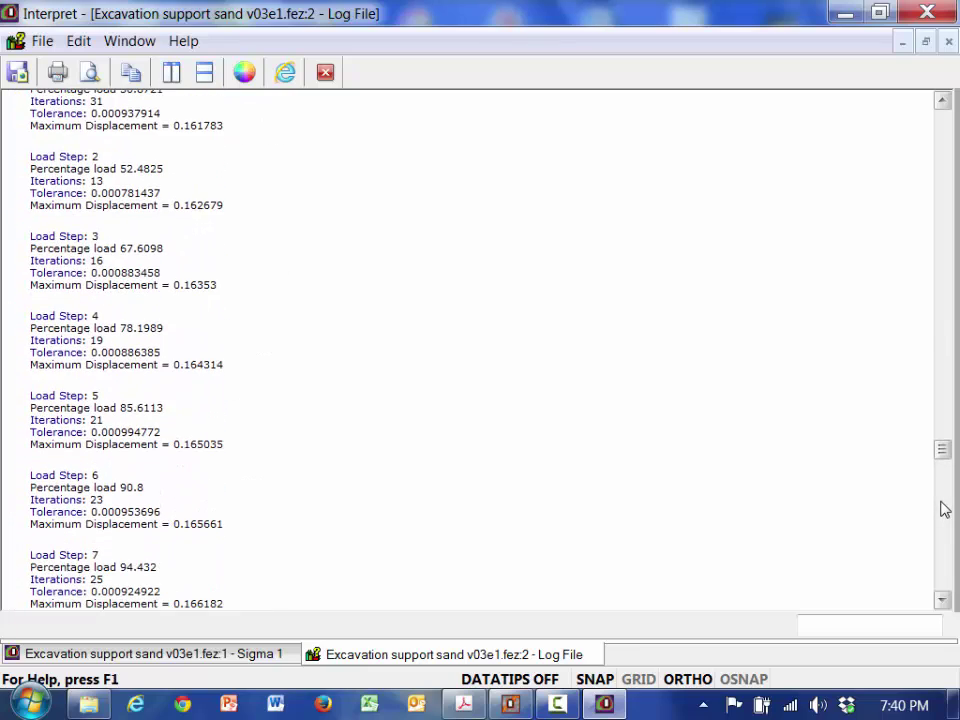
pyautogui.scroll(-20, 949, 535)
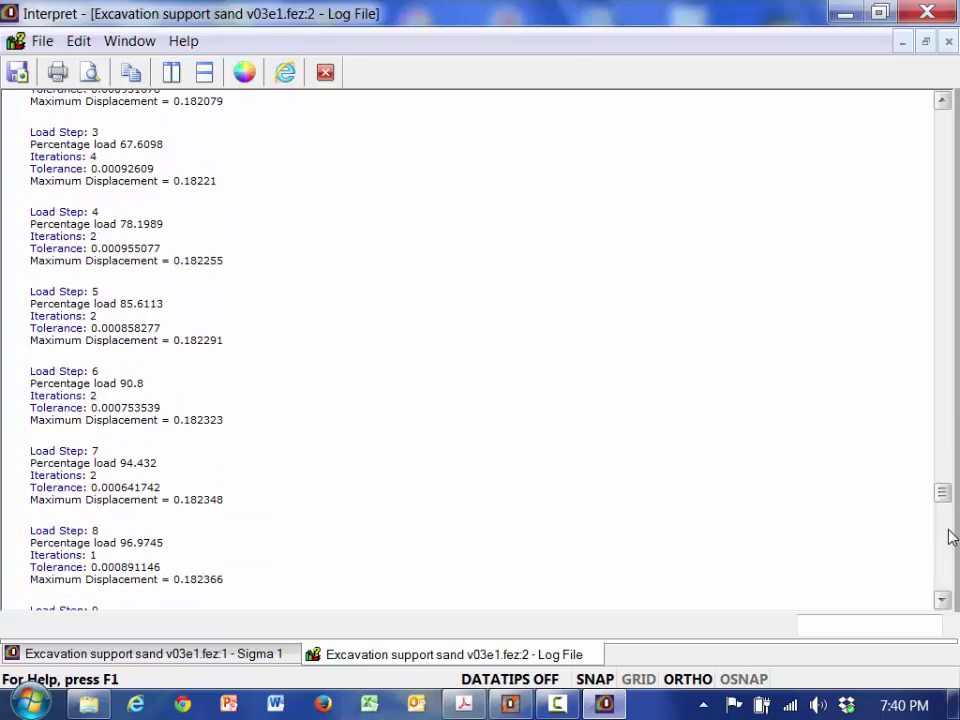
# Step: Recheck the first stages of the log from its beginning and close the log to return to the Sigma 1 contours
pyautogui.moveTo(947, 495); pyautogui.dragTo(912, 100)
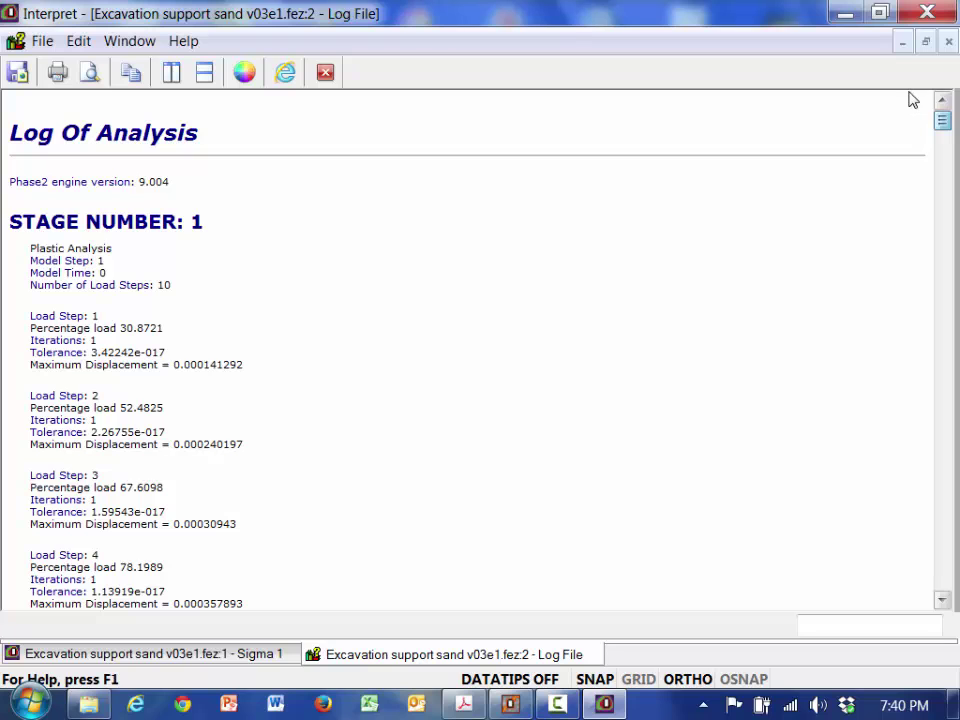
pyautogui.scroll(-15, 946, 424)
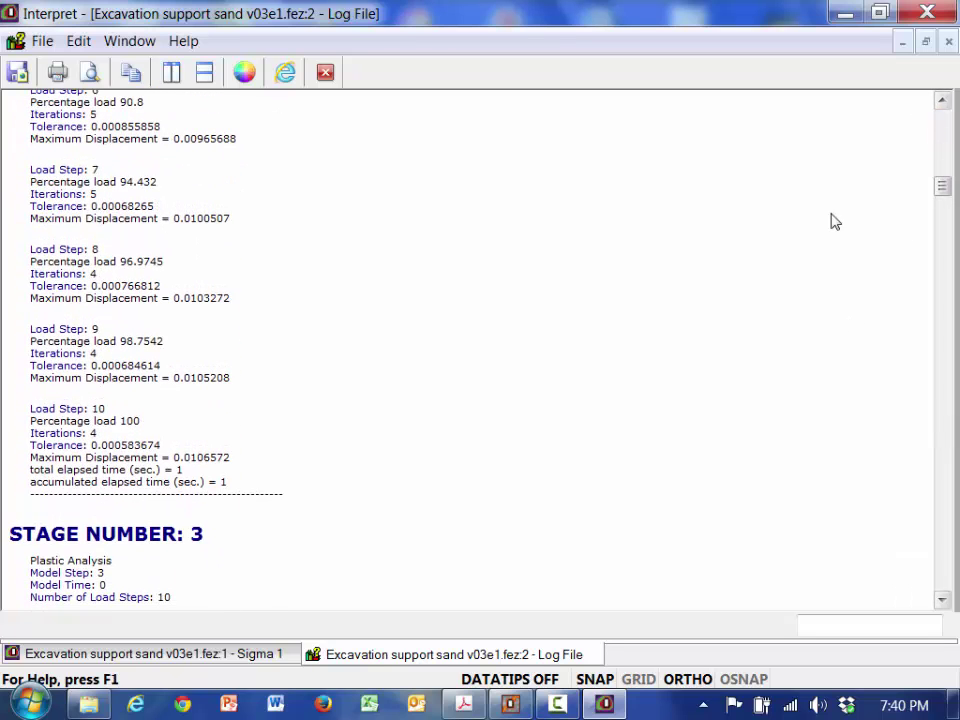
pyautogui.click(949, 41)
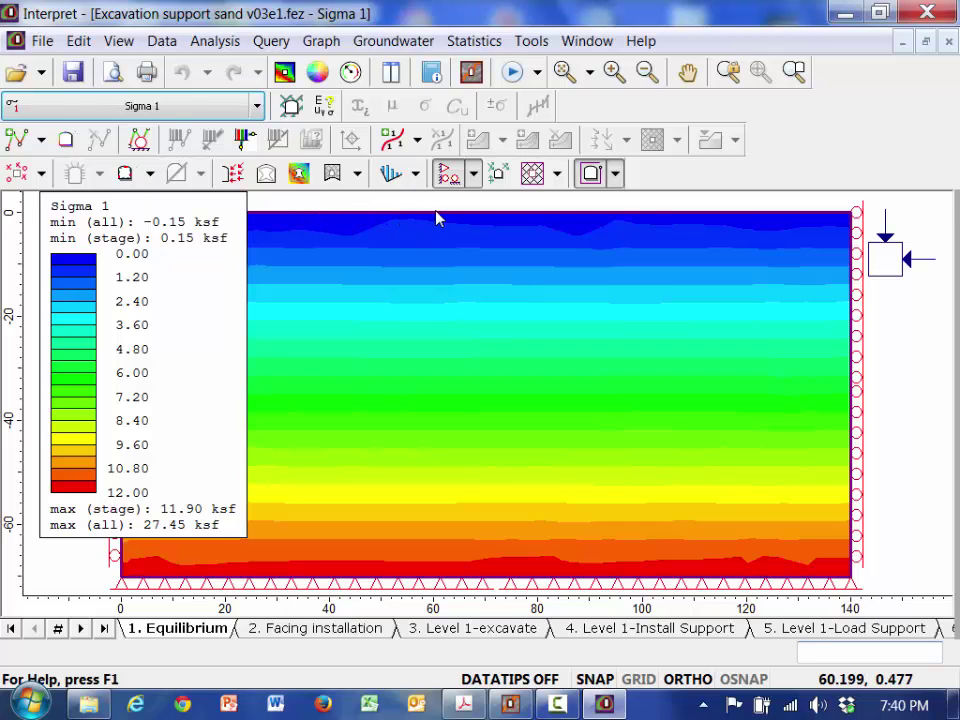
# Step: Display the deformed boundaries and the deformed finite element mesh over the Sigma 1 contours of the Equilibrium stage
pyautogui.click(266, 173)
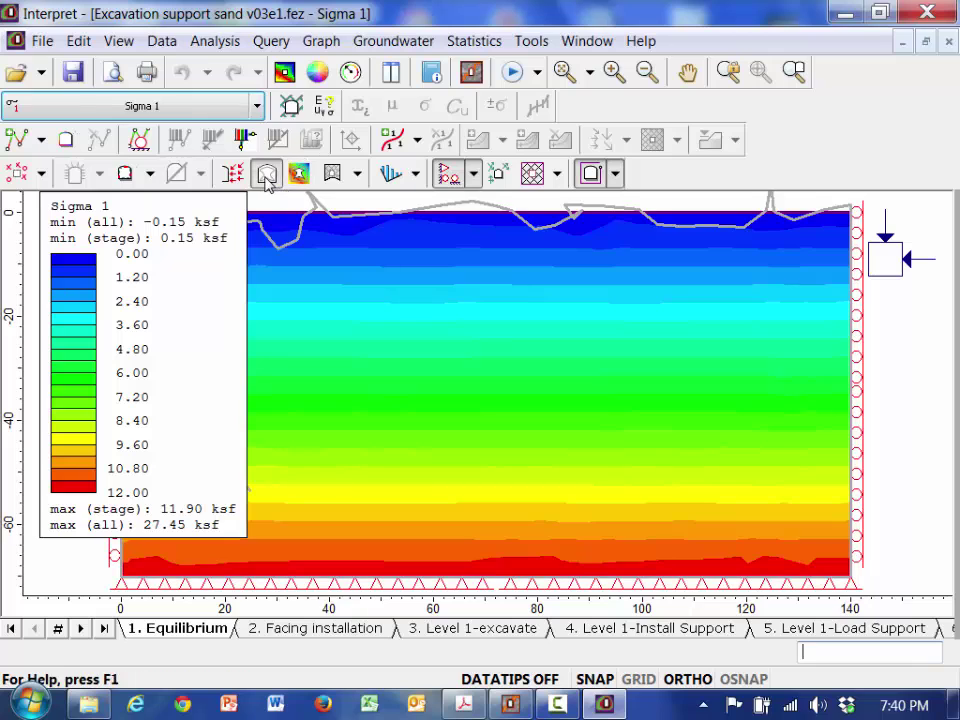
pyautogui.click(332, 173)
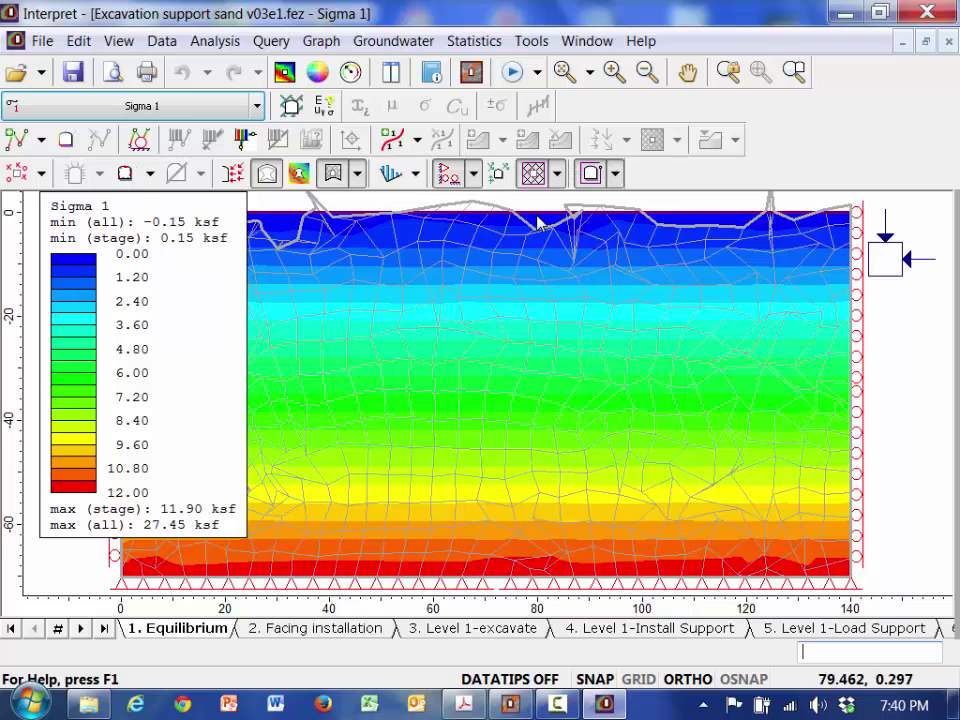
pyautogui.click(121, 50)
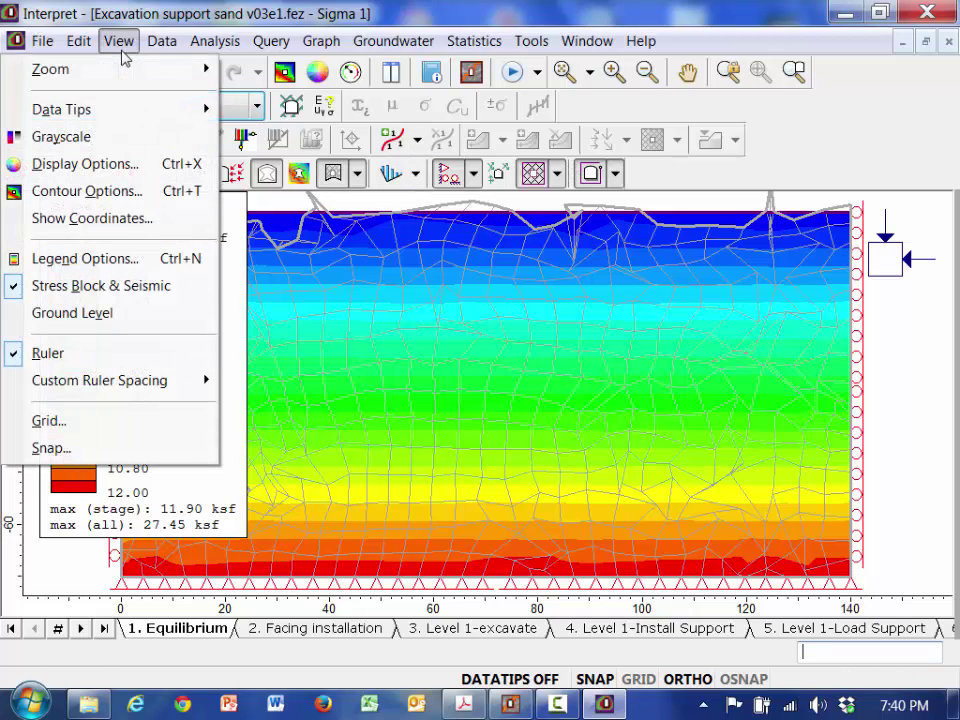
pyautogui.moveTo(120, 76)
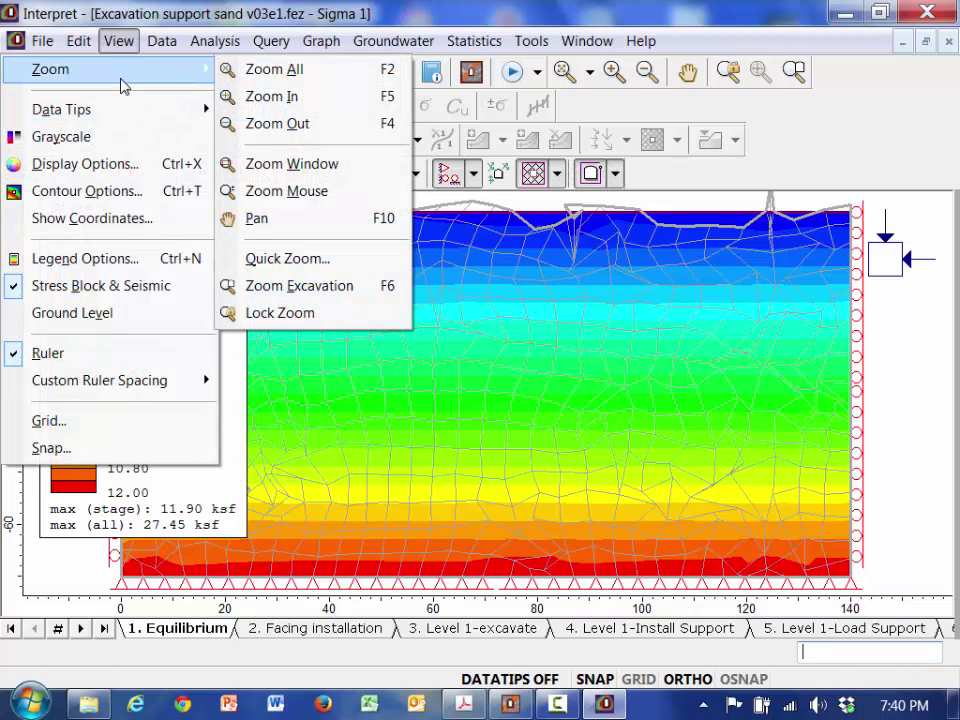
pyautogui.click(271, 124)
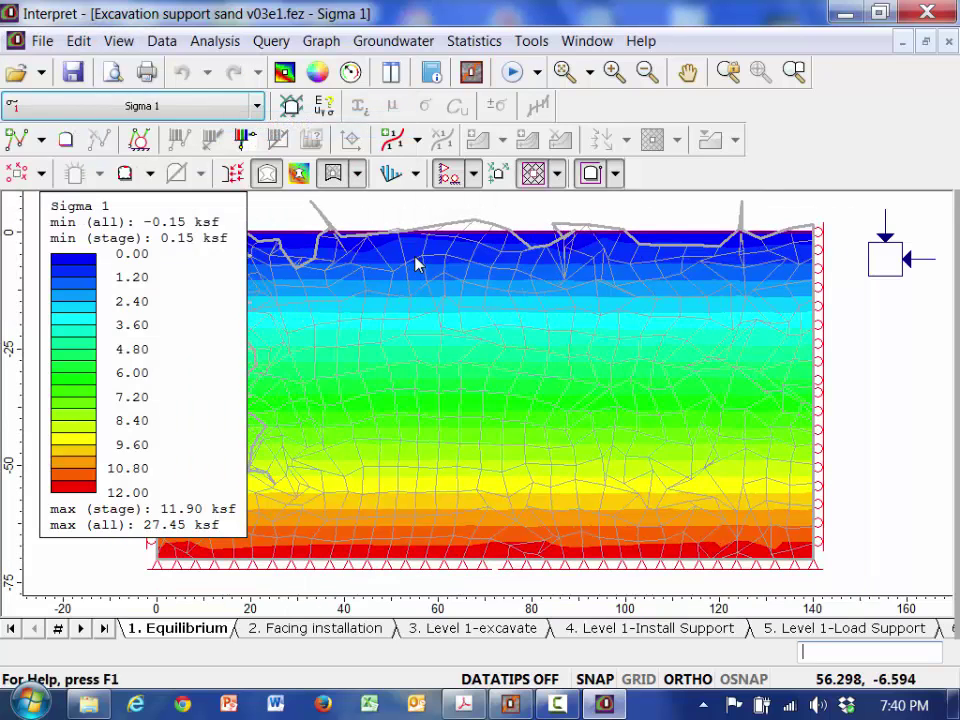
pyautogui.scroll(-2, 425, 270)
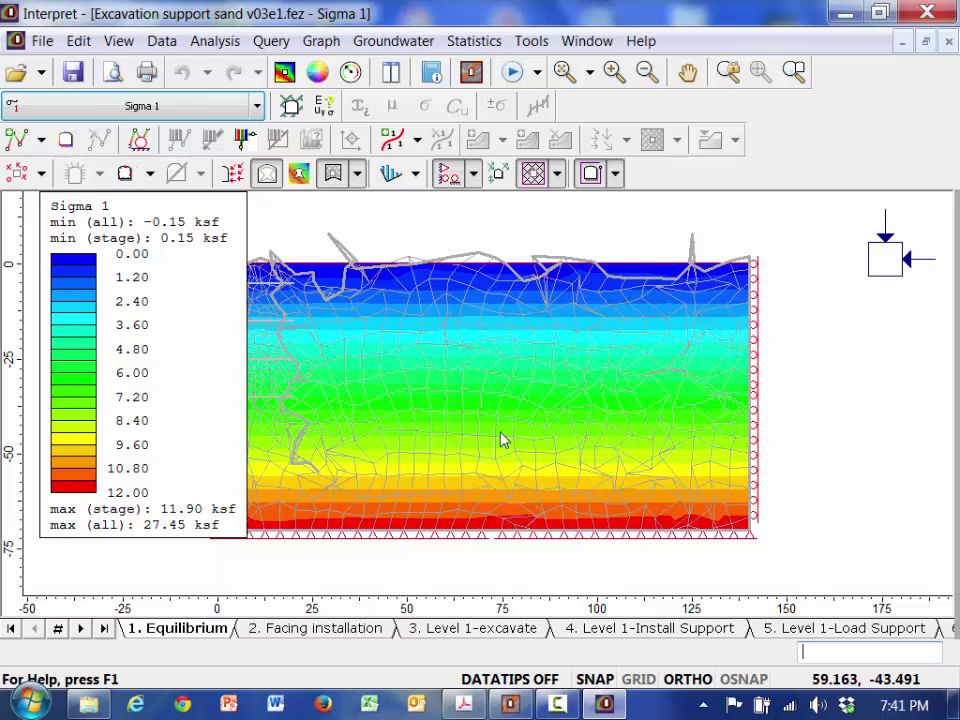
# Step: Start the Pan command to reposition the Sigma 1 model view
pyautogui.click(121, 41)
pyautogui.moveTo(143, 119)
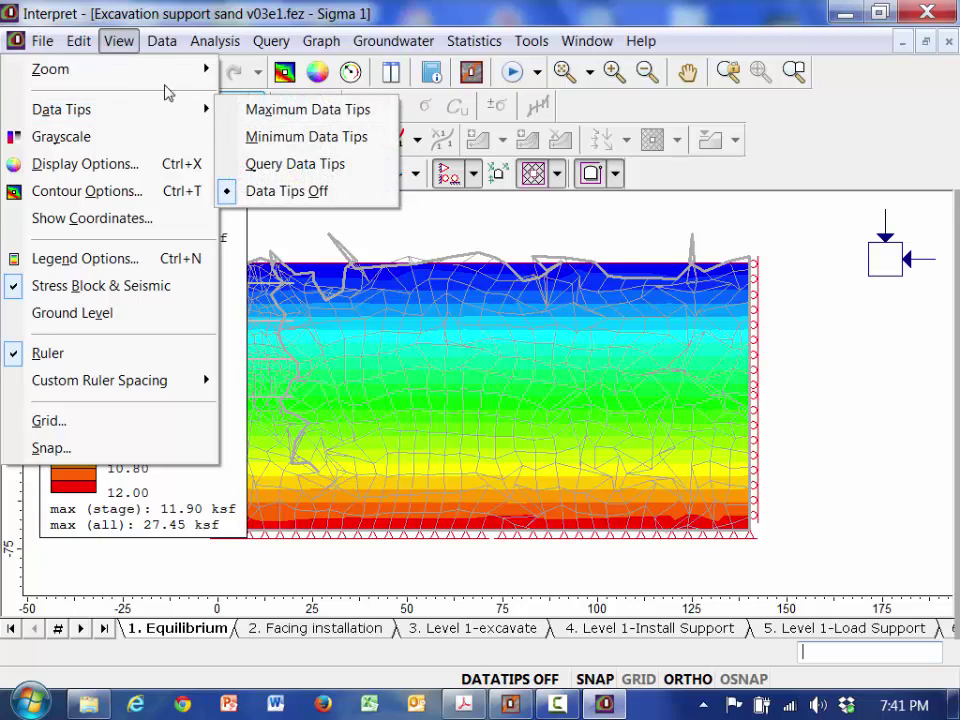
pyautogui.click(550, 386)
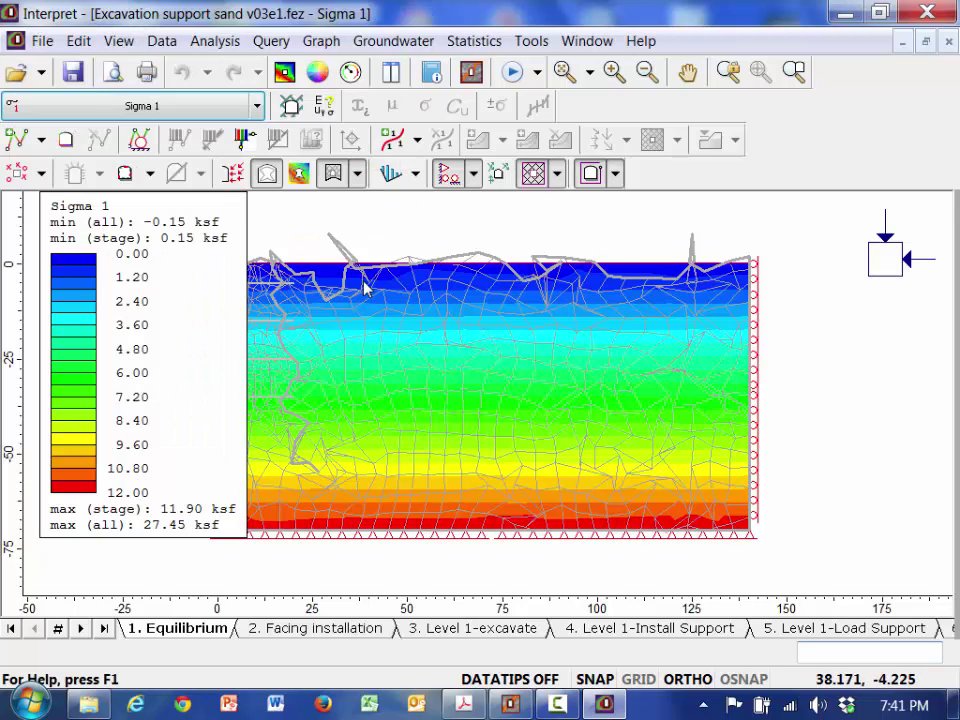
pyautogui.click(121, 41)
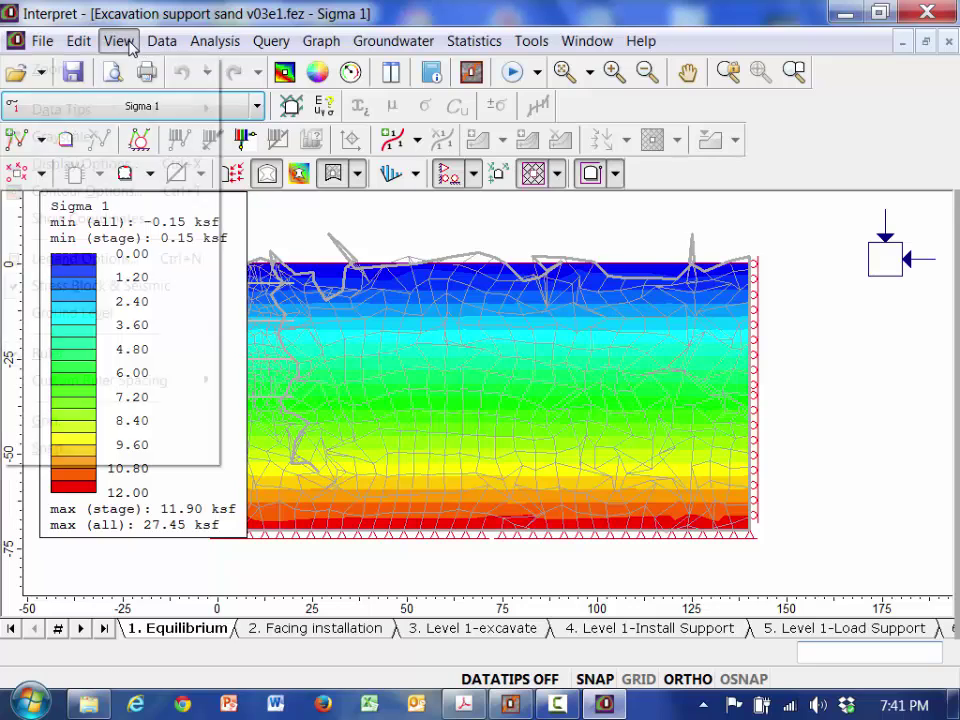
pyautogui.moveTo(127, 79)
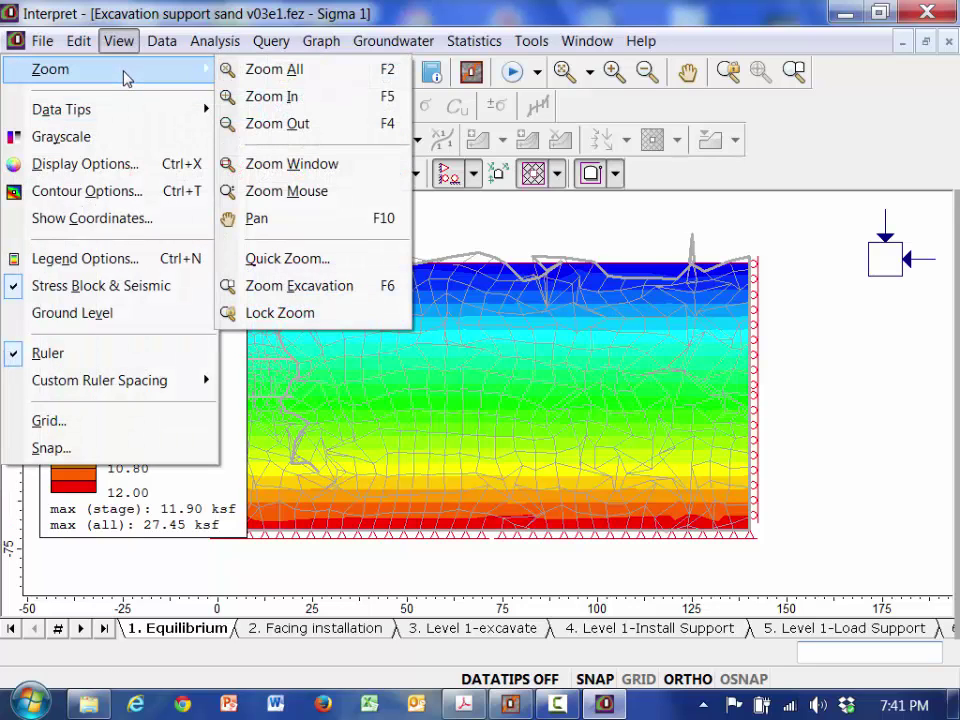
pyautogui.click(284, 219)
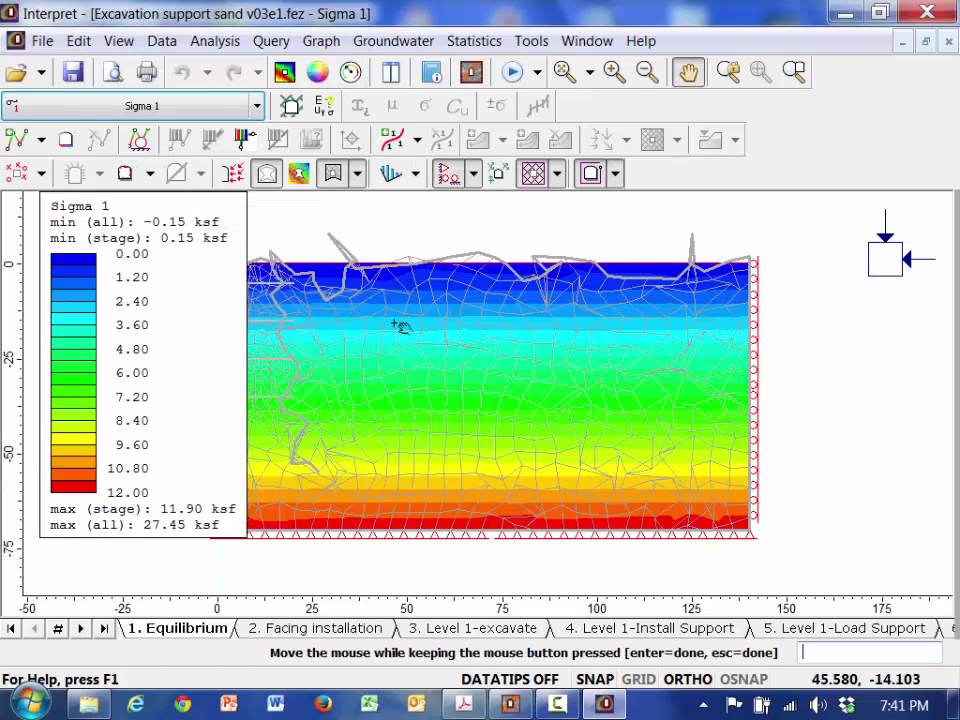